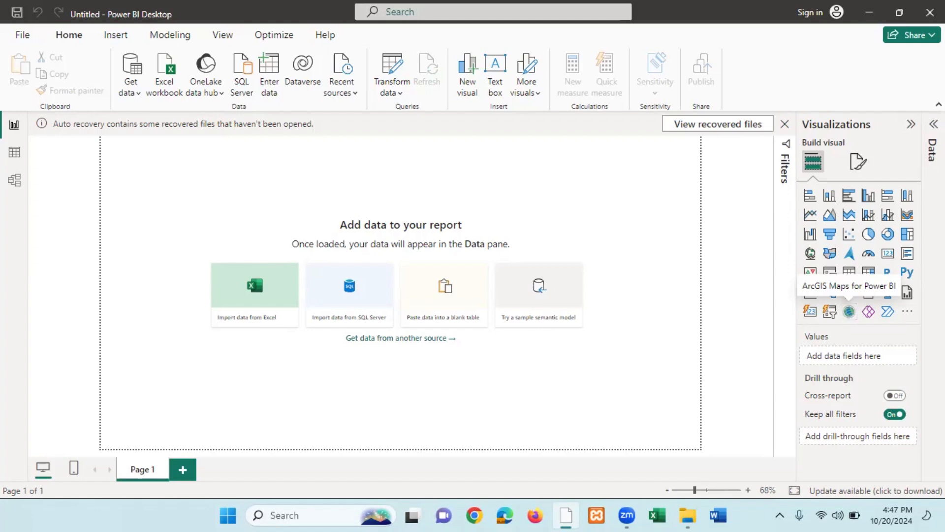
# Switch to the desktop and open the Sales Data folder inside powerbi class > AdventureWorks Raw Data
pyautogui.click(870, 13)
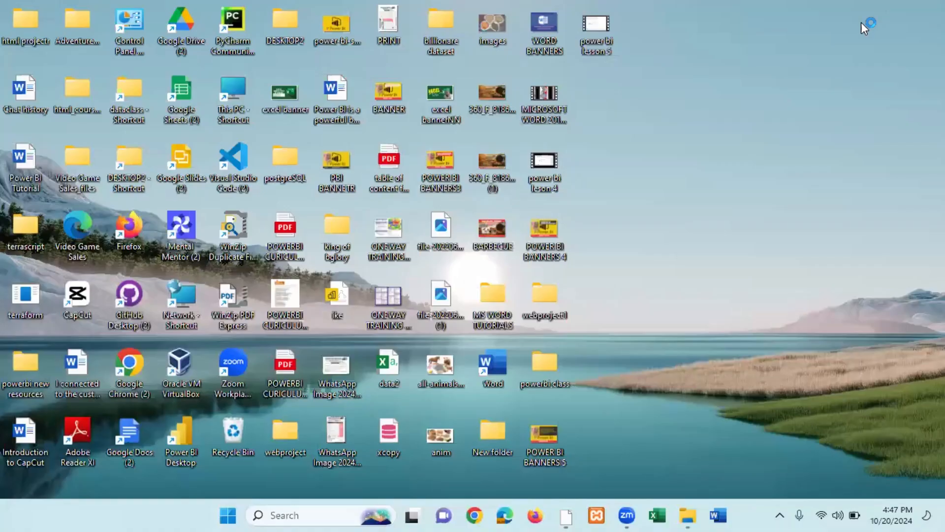
pyautogui.doubleClick(547, 364)
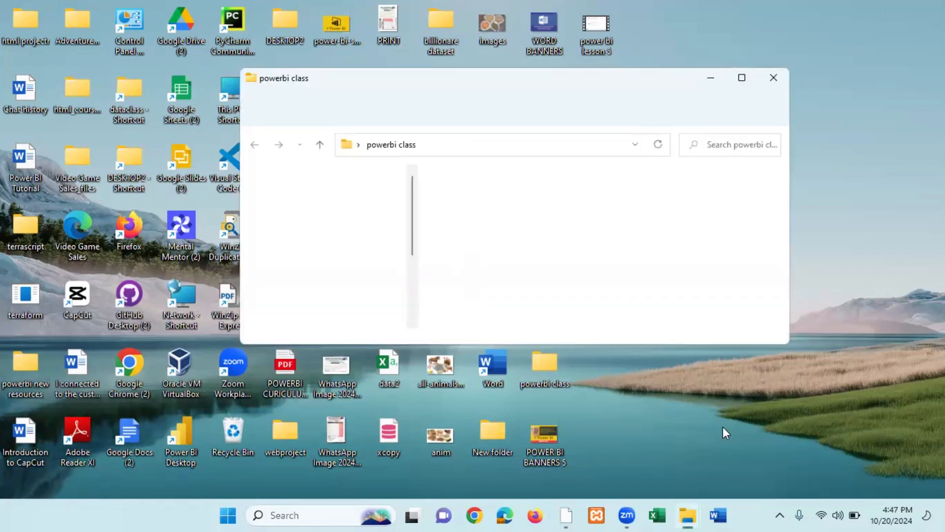
pyautogui.click(741, 78)
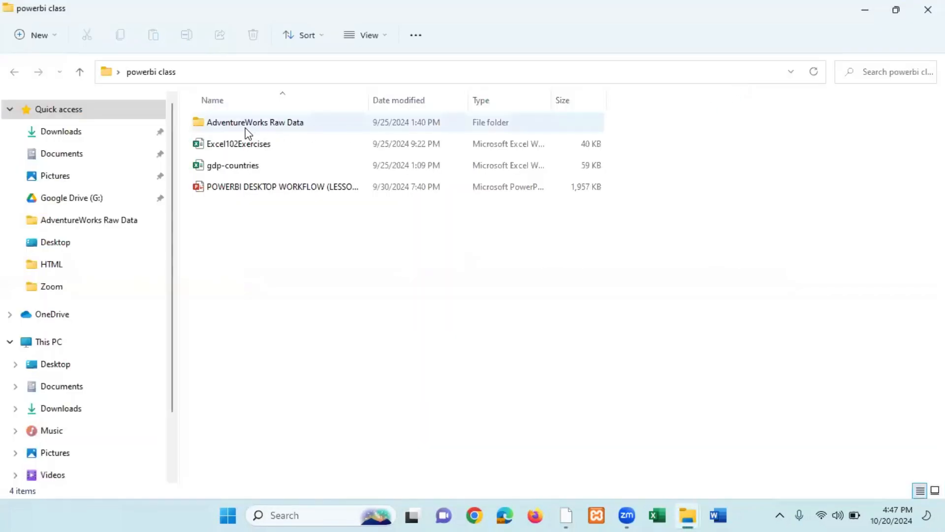
pyautogui.doubleClick(270, 125)
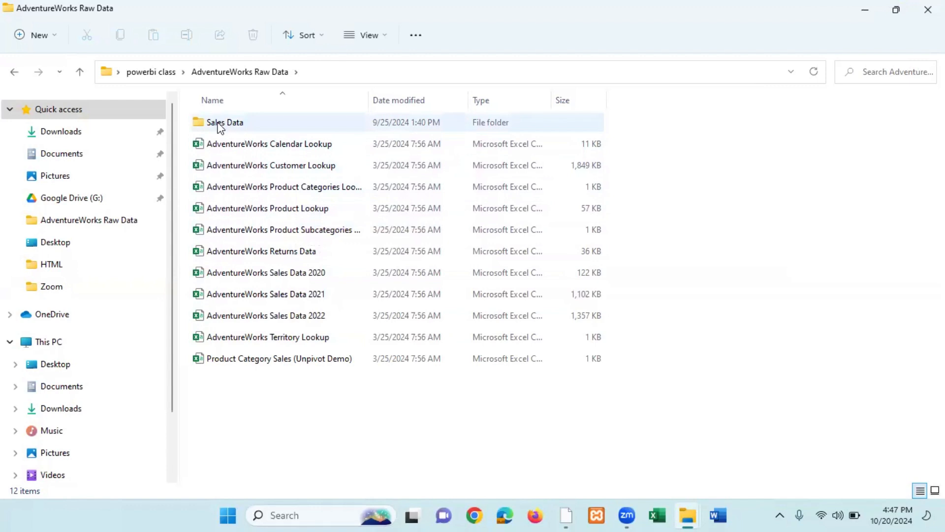
pyautogui.doubleClick(274, 127)
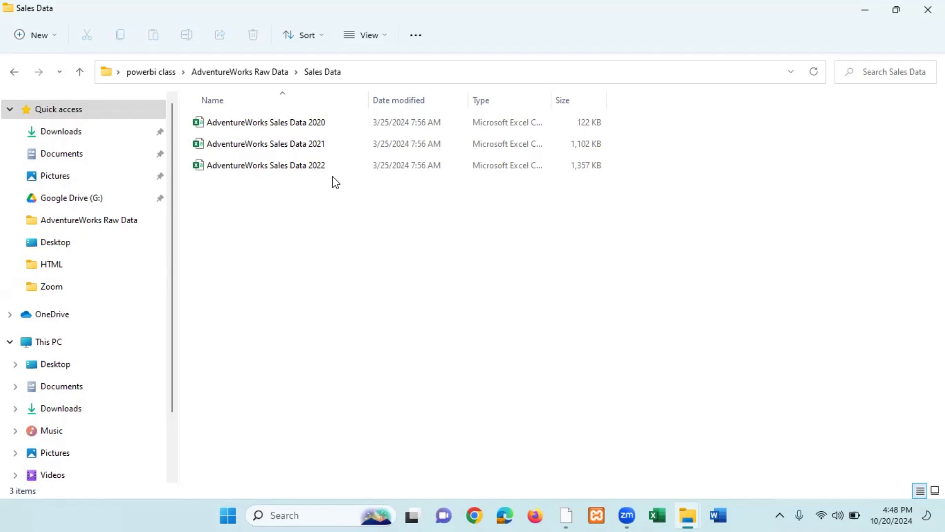
# Look over the AdventureWorks Sales Data files for 2020, 2021 and 2022 in the Sales Data folder
pyautogui.click(284, 123)
pyautogui.click(295, 145)
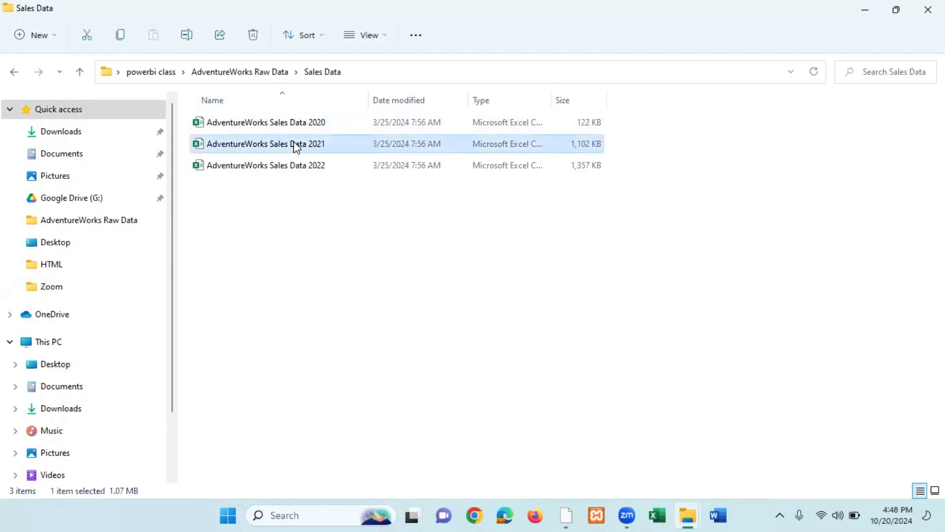
pyautogui.click(309, 169)
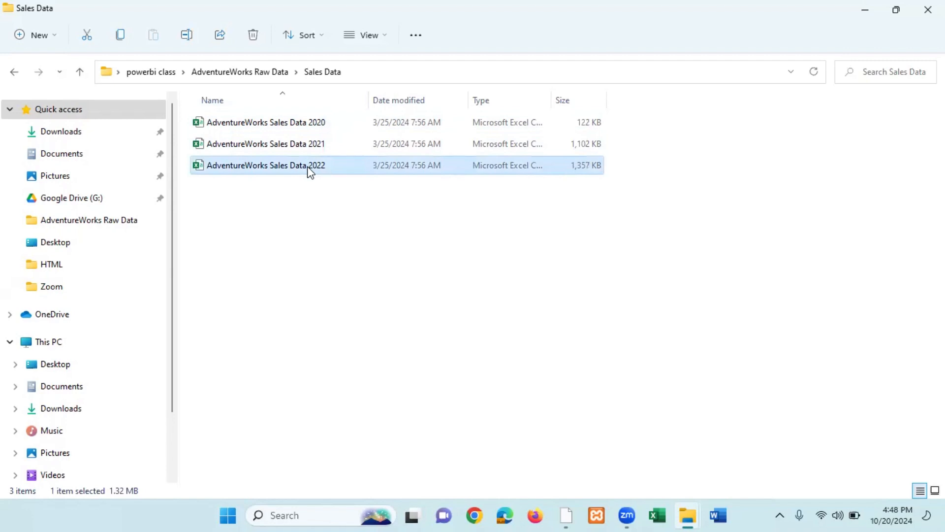
pyautogui.click(314, 127)
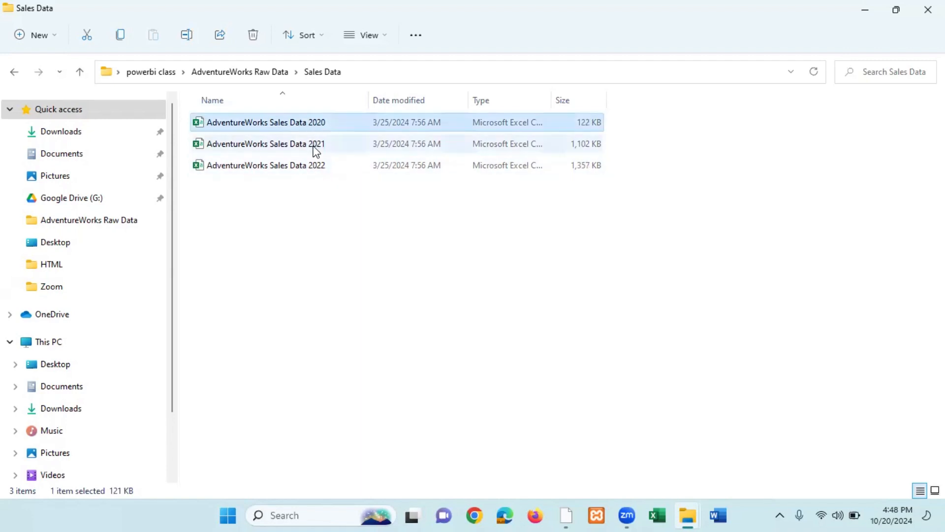
pyautogui.click(314, 146)
pyautogui.click(317, 167)
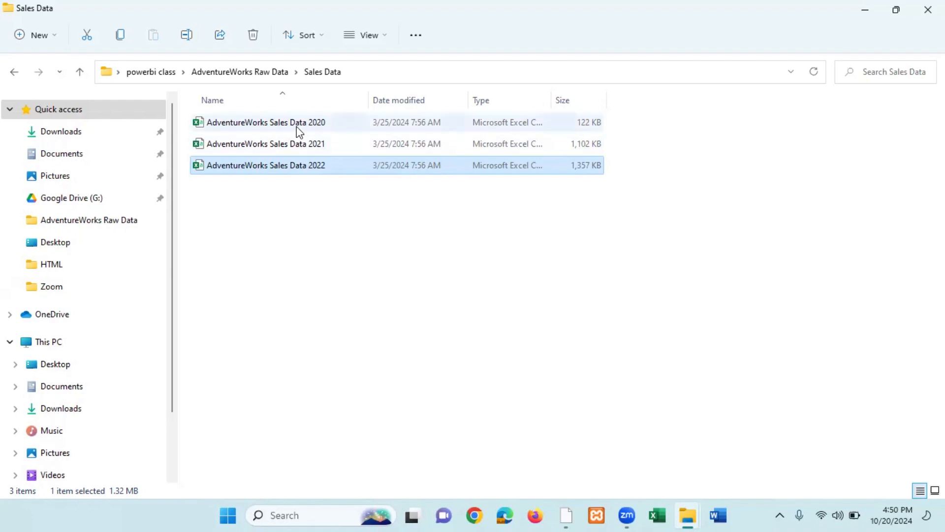
# Open the AdventureWorks Sales Data 2020 file in Excel and widen columns A to H to fit their headers and dates
pyautogui.click(316, 132)
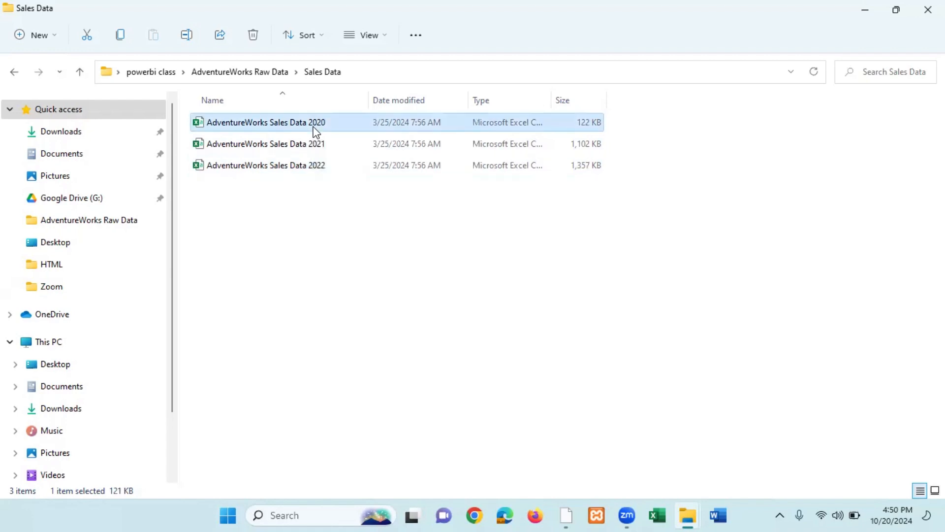
pyautogui.doubleClick(282, 127)
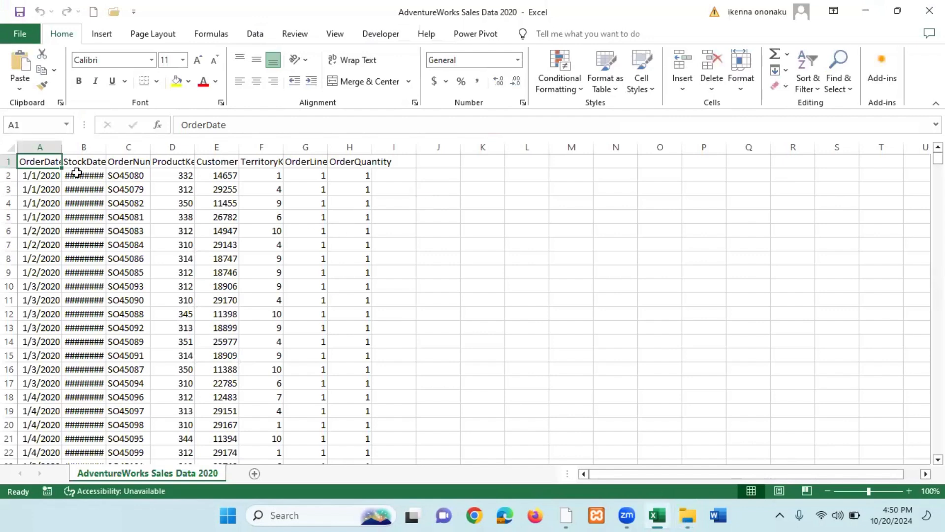
pyautogui.moveTo(62, 148); pyautogui.dragTo(642, 148)
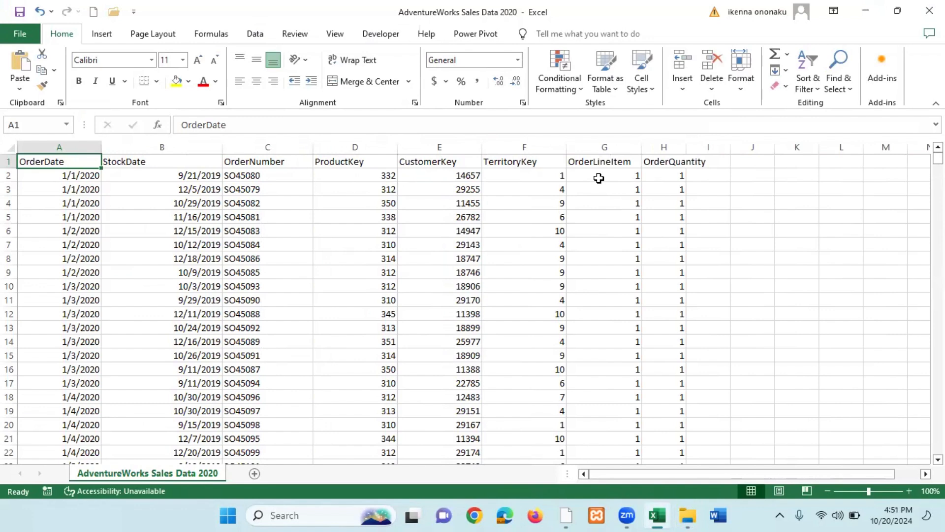
pyautogui.moveTo(687, 147); pyautogui.dragTo(736, 148)
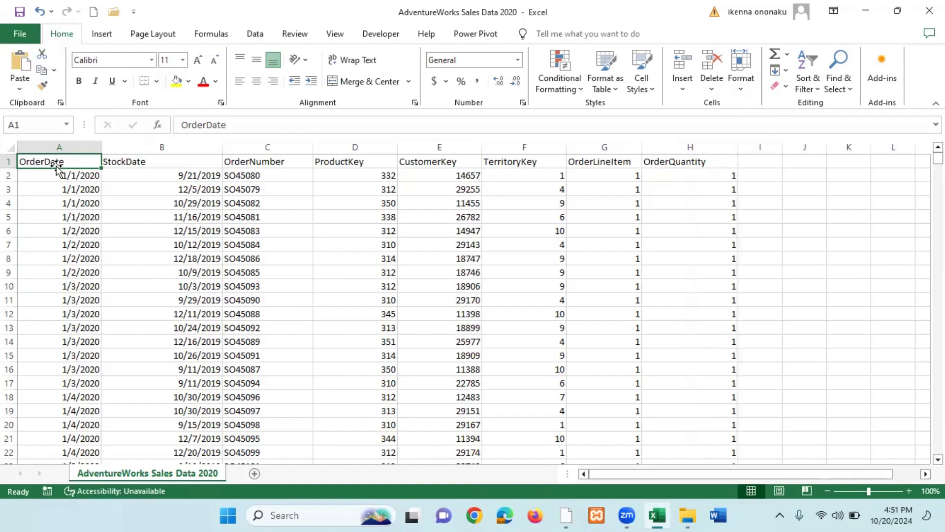
# Examine the OrderDate, StockDate, ProductKey, CustomerKey and TerritoryKey columns of the 2020 sales data
pyautogui.click(72, 146)
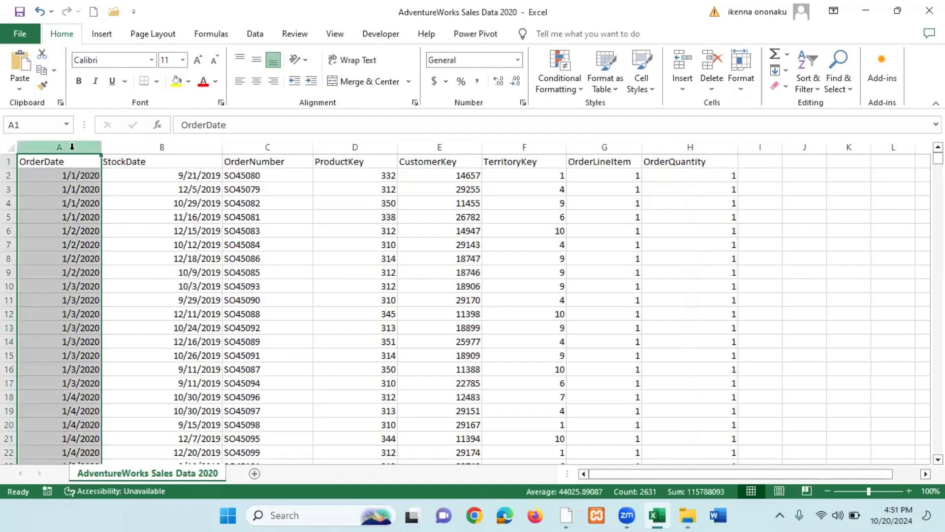
pyautogui.click(151, 147)
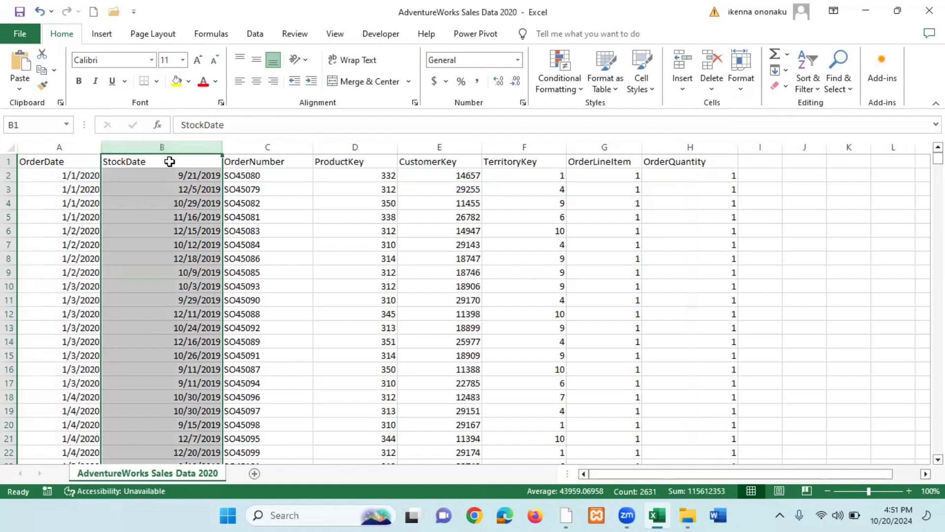
pyautogui.click(343, 147)
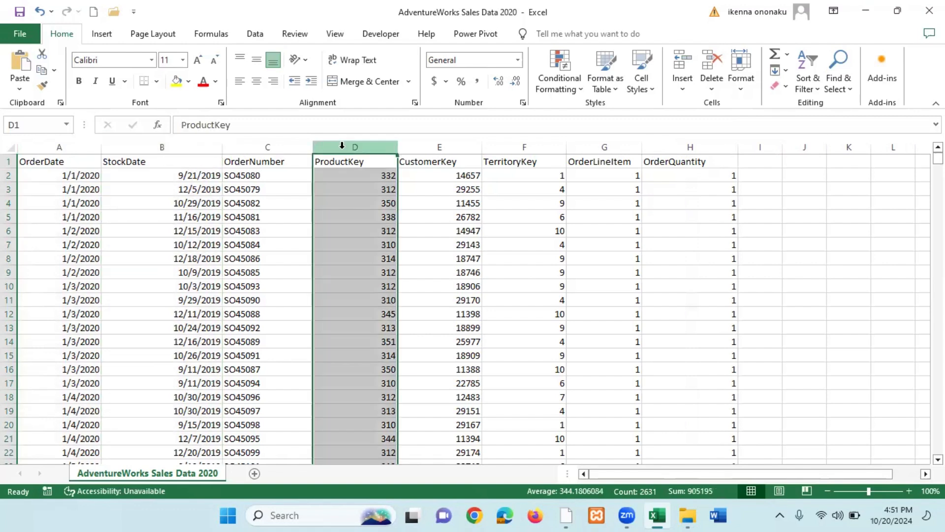
pyautogui.click(367, 176)
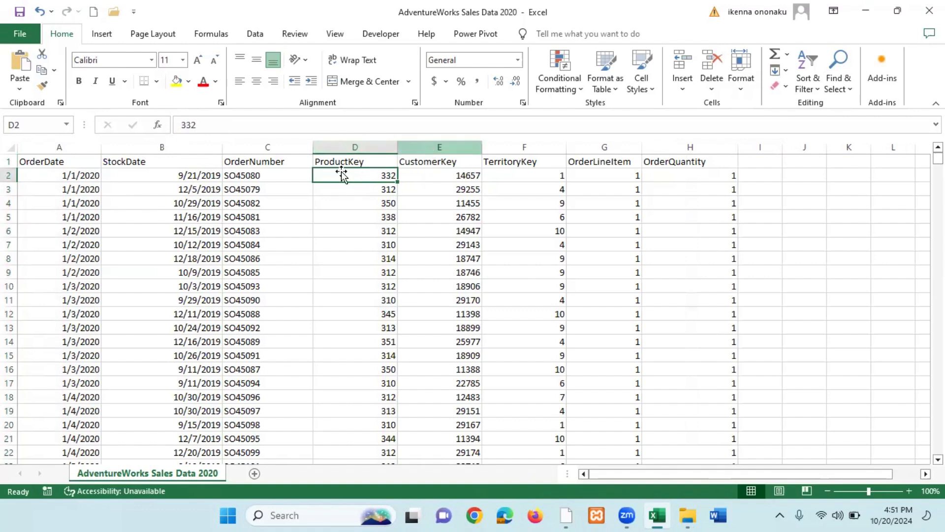
pyautogui.click(347, 148)
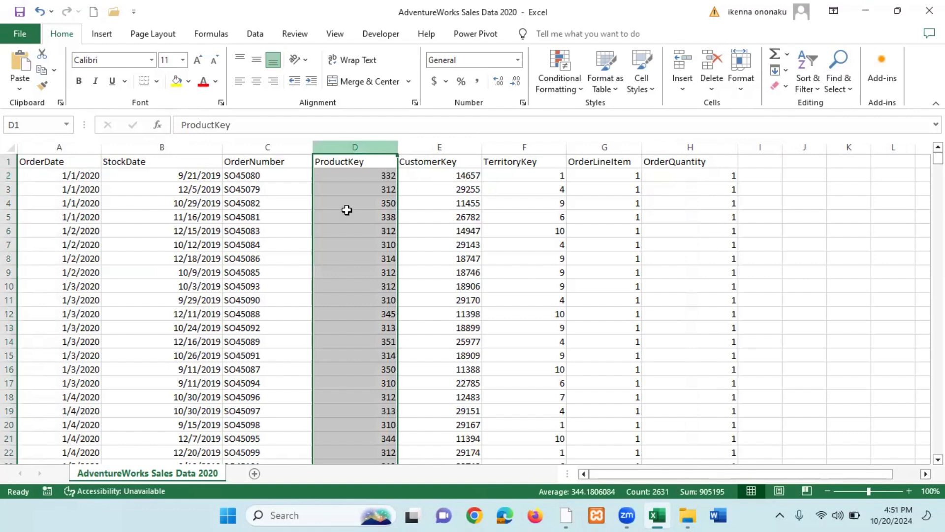
pyautogui.click(348, 172)
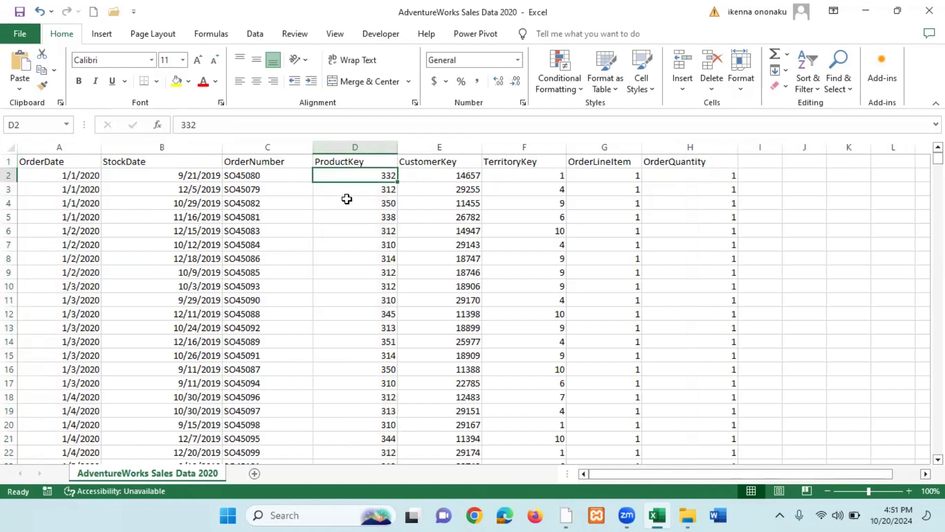
pyautogui.click(441, 147)
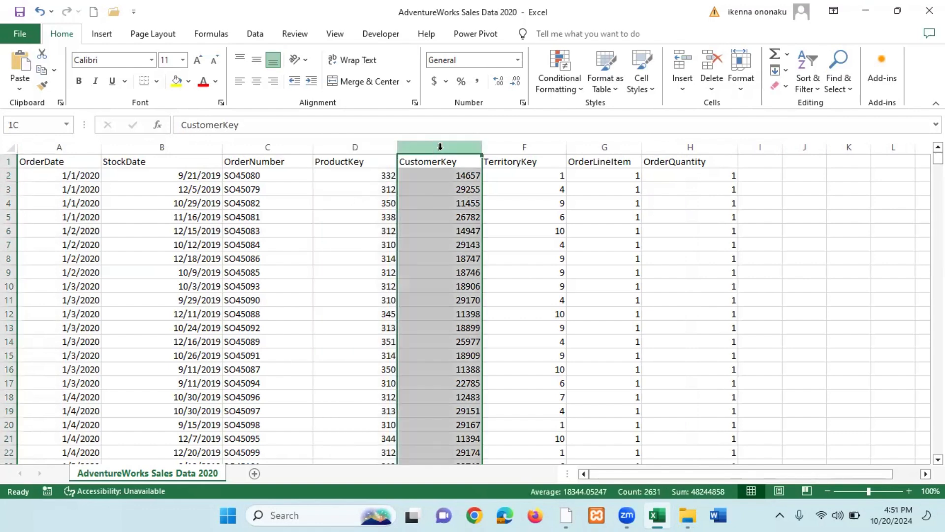
pyautogui.click(443, 187)
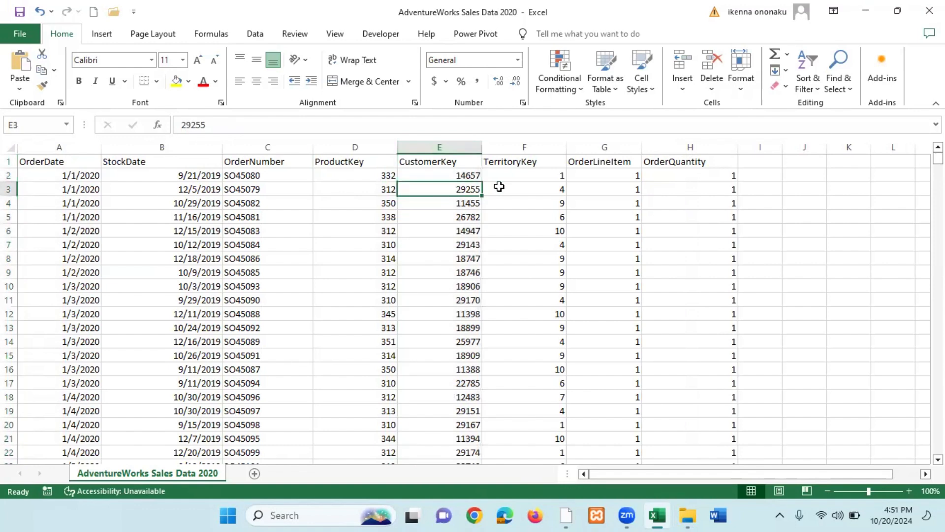
pyautogui.click(527, 177)
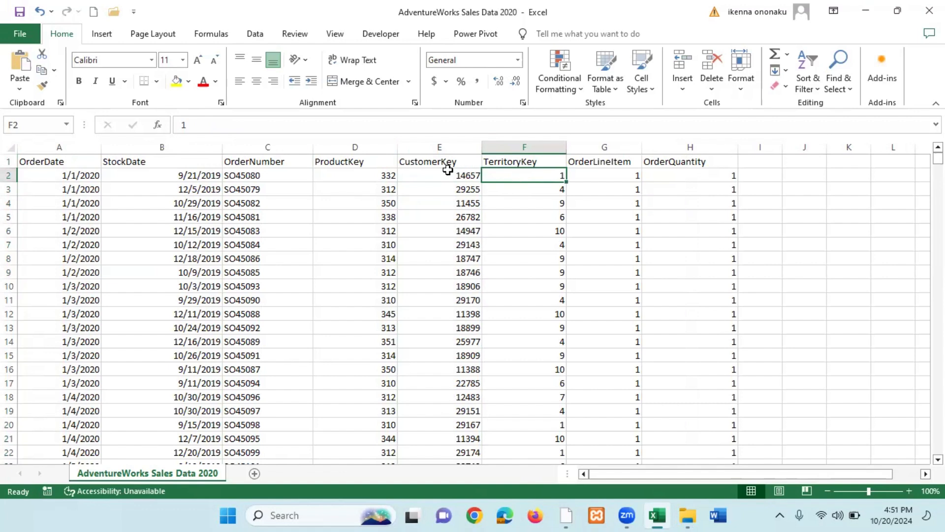
pyautogui.click(384, 175)
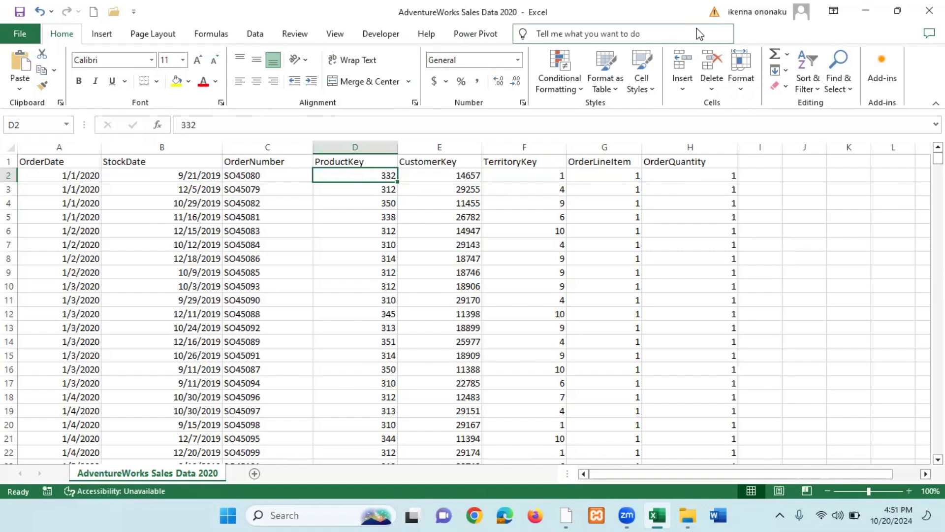
# Return to the Sales Data folder, open AdventureWorks Sales Data 2021 and widen its columns to show the full headers
pyautogui.click(867, 12)
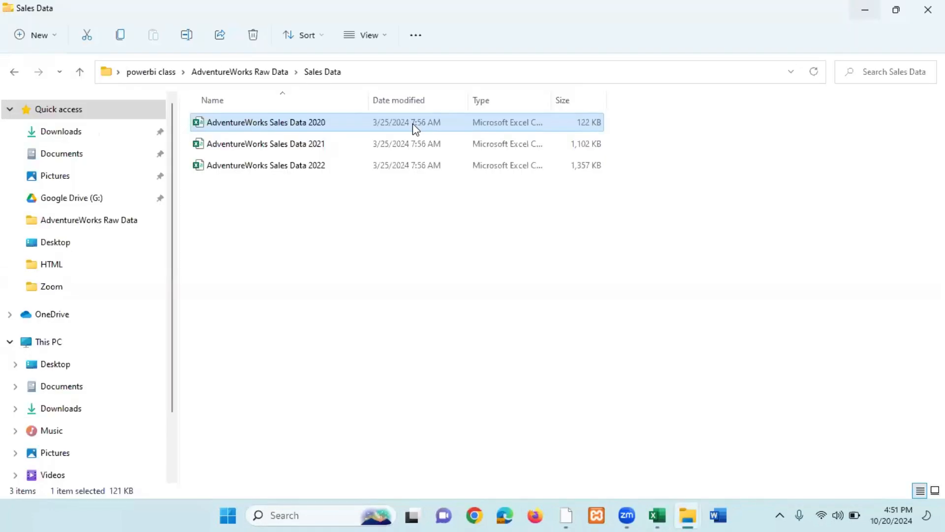
pyautogui.click(227, 147)
pyautogui.doubleClick(228, 147)
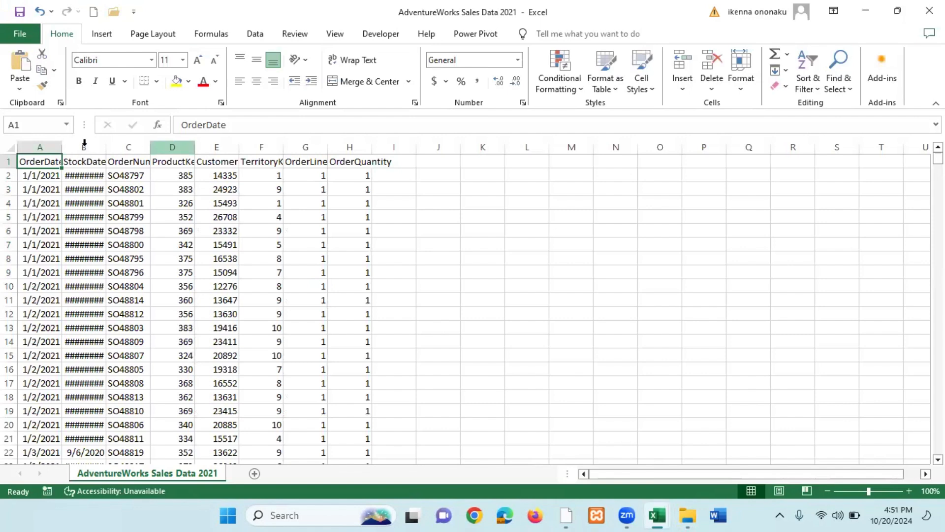
pyautogui.moveTo(62, 147); pyautogui.dragTo(659, 147)
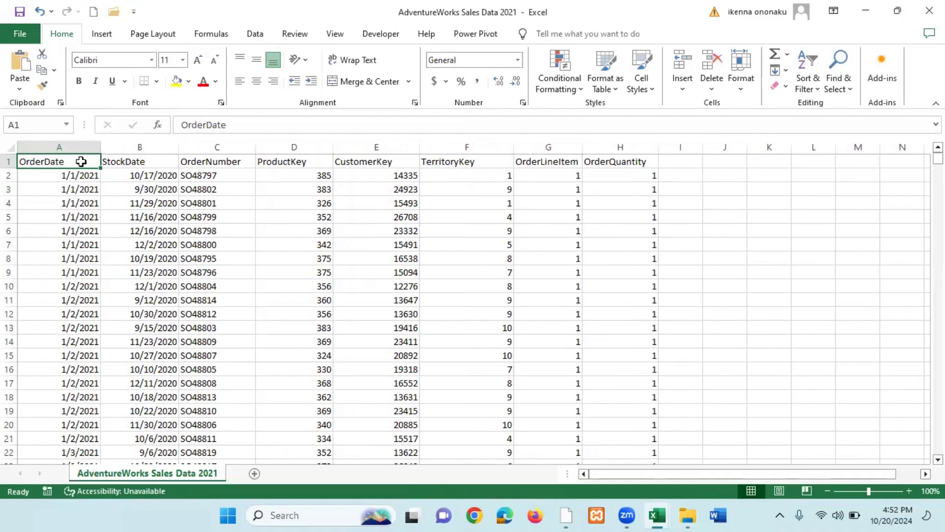
pyautogui.click(127, 162)
pyautogui.click(196, 174)
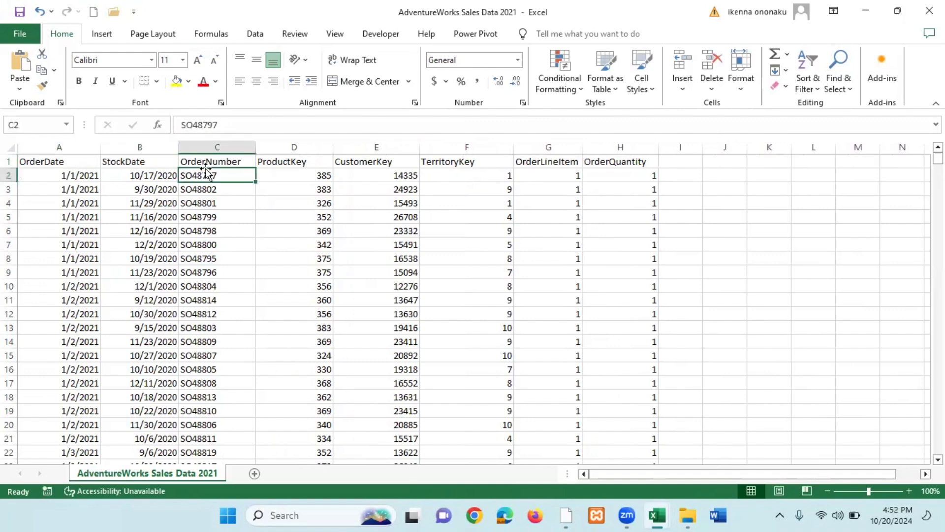
# Open AdventureWorks Sales Data 2022 from the same folder, widen columns A to F and select the OrderDate column
pyautogui.click(869, 10)
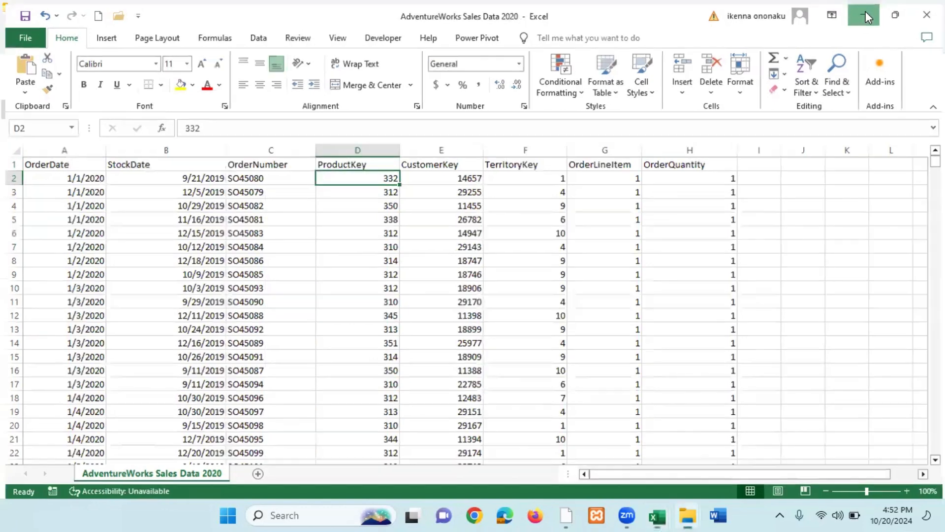
pyautogui.click(866, 11)
pyautogui.doubleClick(285, 167)
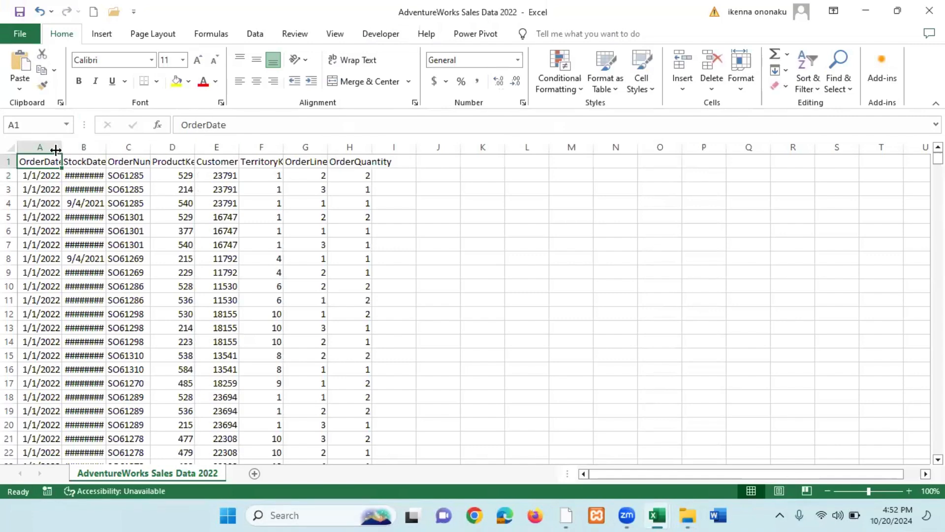
pyautogui.moveTo(62, 147); pyautogui.dragTo(566, 148)
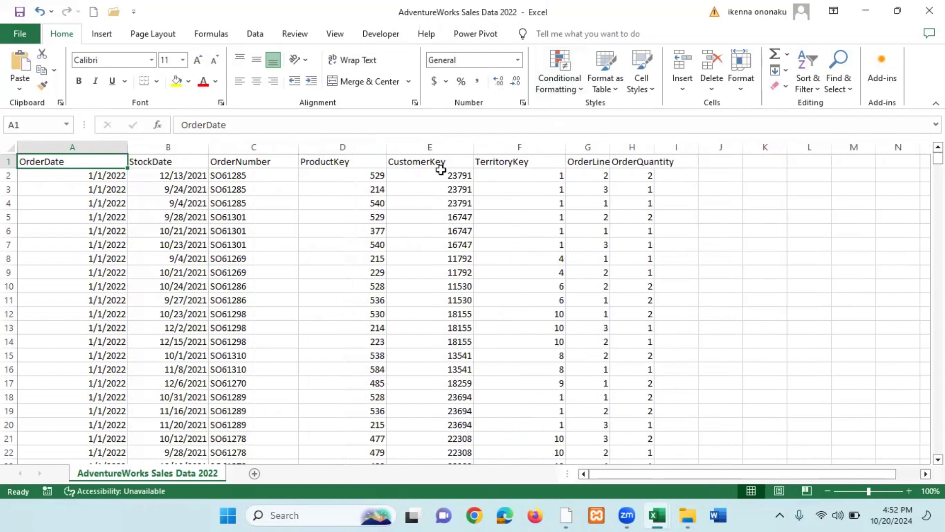
pyautogui.click(58, 143)
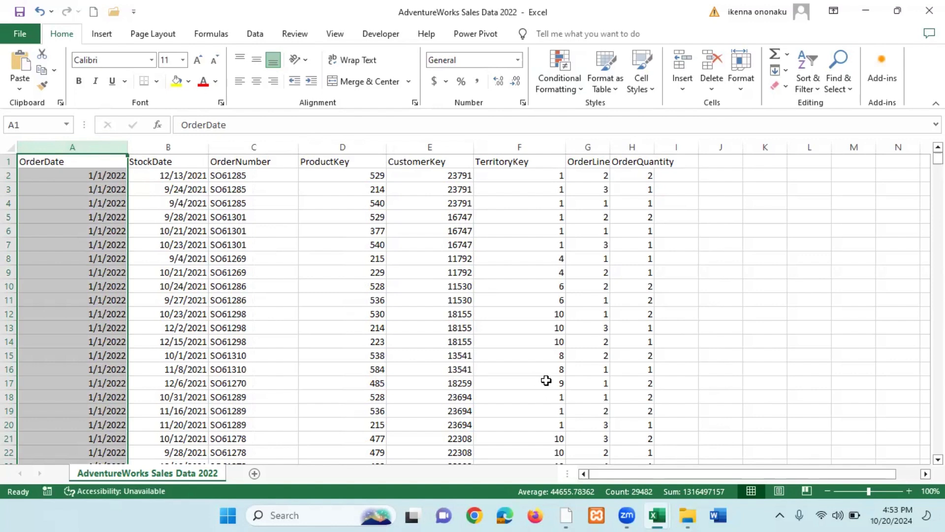
# Switch to Power BI Desktop, view the Power Query Editor and close it again
pyautogui.moveTo(567, 515)
pyautogui.click(566, 515)
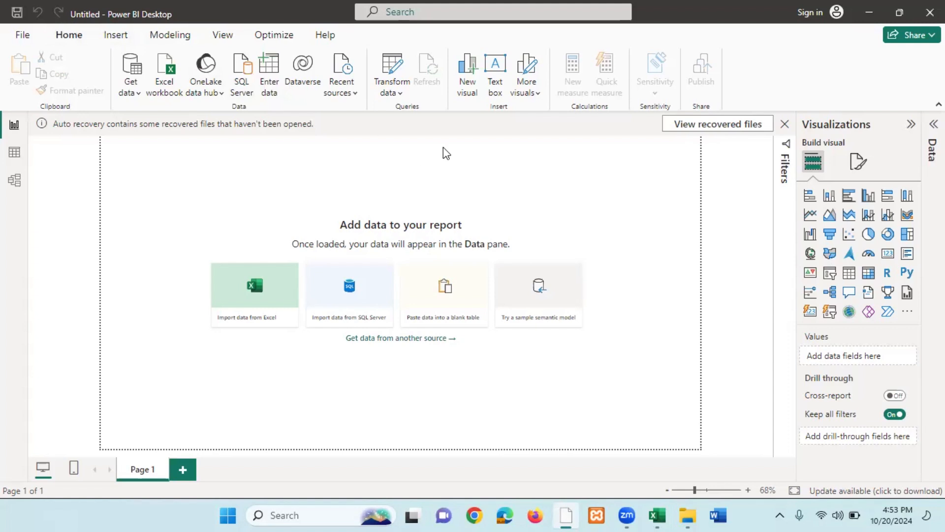
pyautogui.click(393, 70)
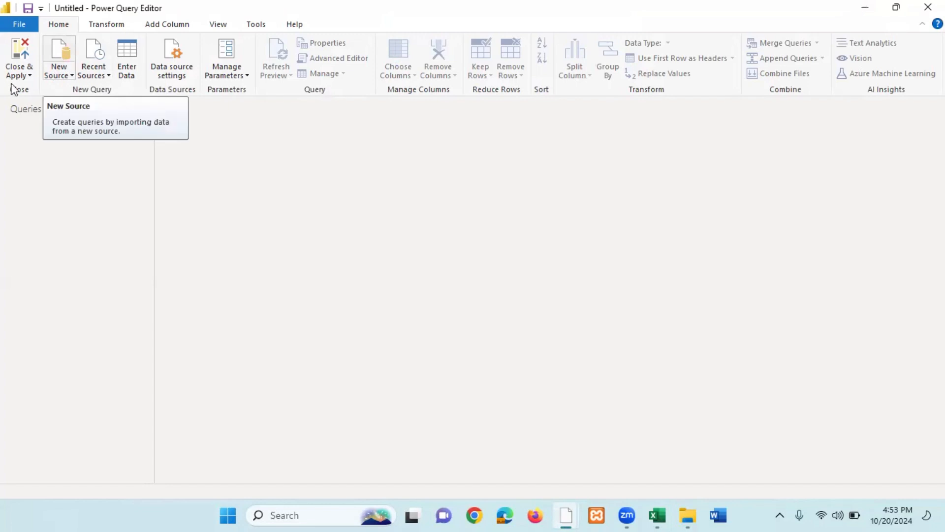
pyautogui.click(24, 54)
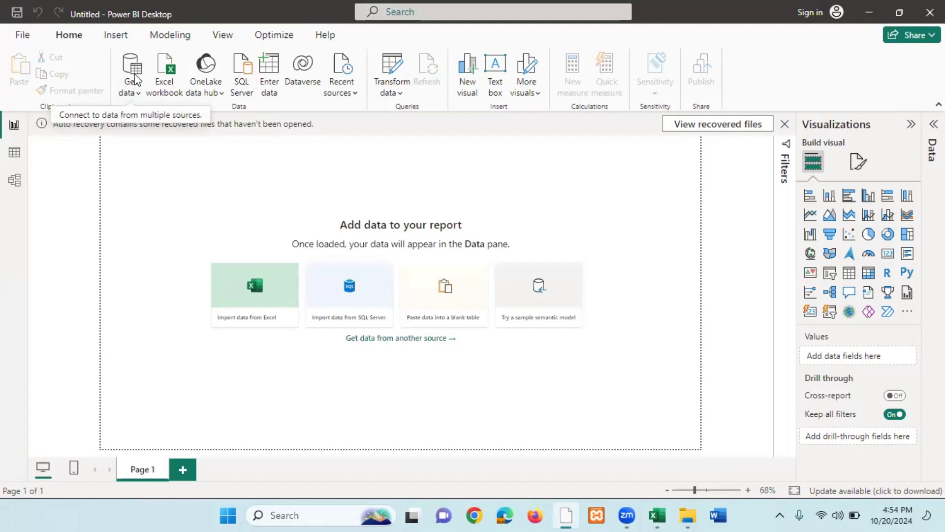
# Import the AdventureWorks Sales Data 2020 CSV from the Sales Data folder inside AdventureWorks Raw Data and open it for transformation in Power Query
pyautogui.click(133, 64)
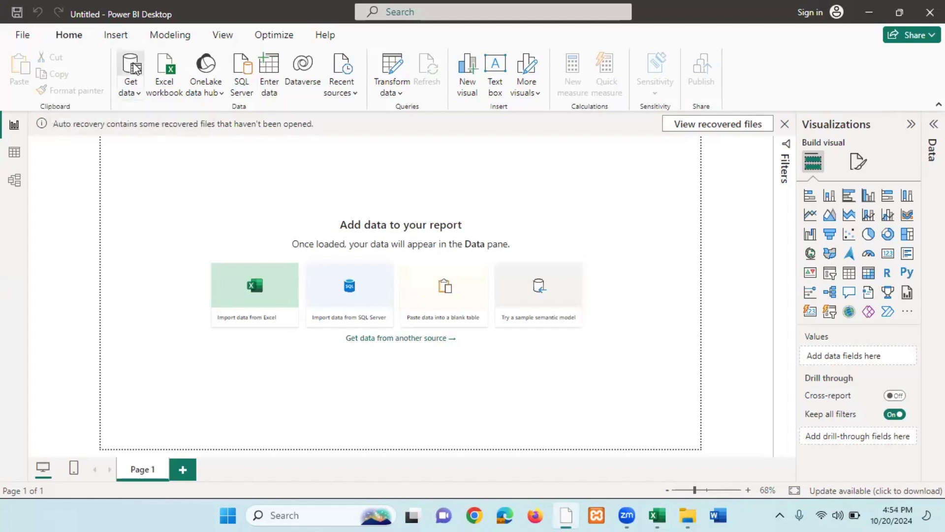
pyautogui.click(136, 68)
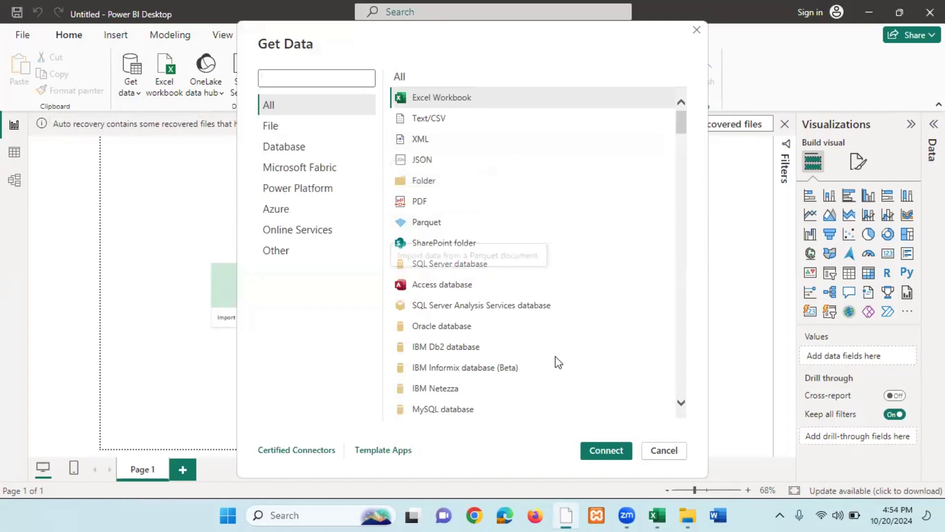
pyautogui.click(281, 131)
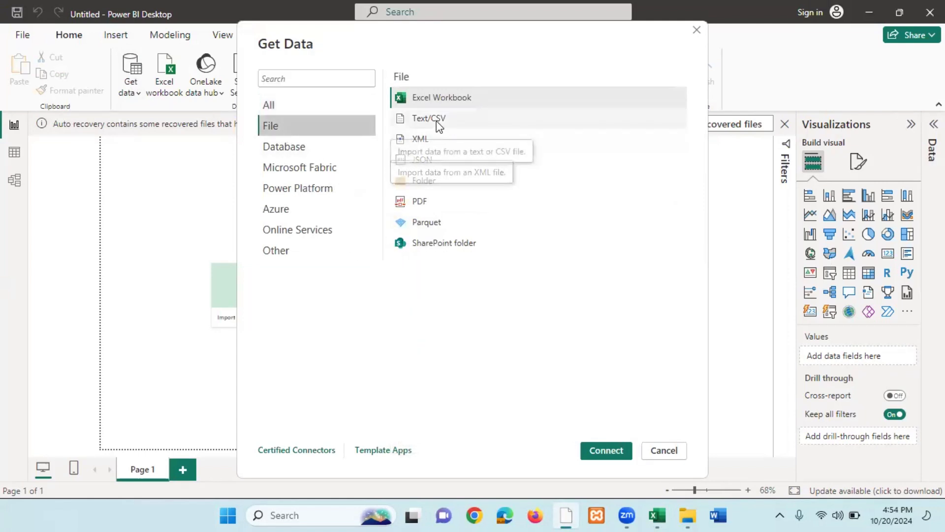
pyautogui.click(472, 125)
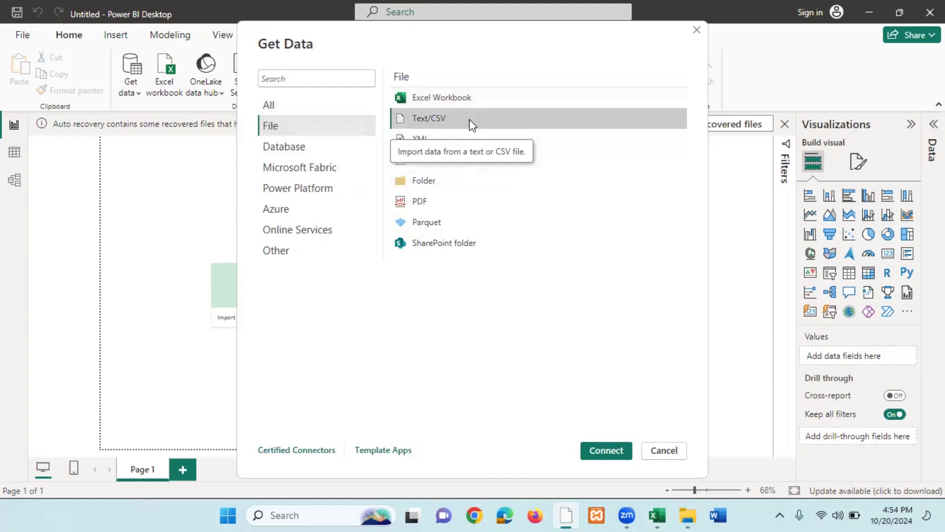
pyautogui.click(607, 452)
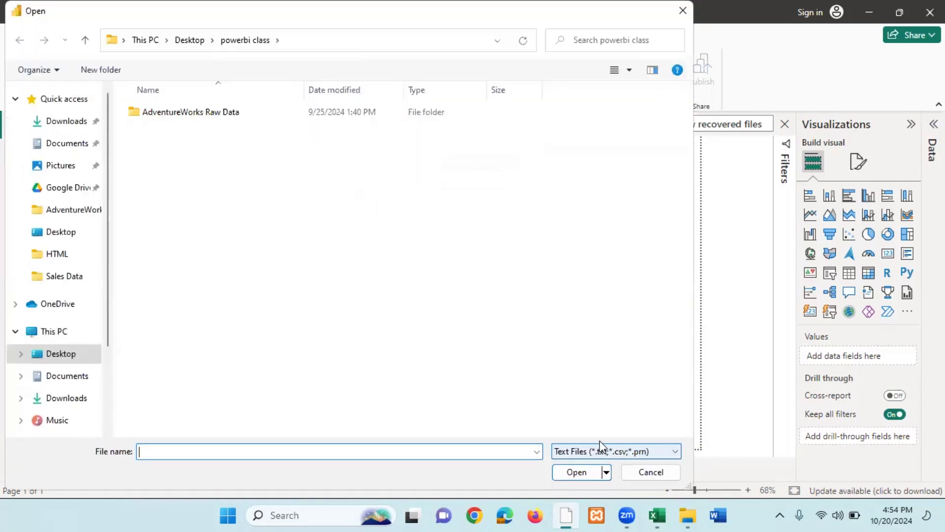
pyautogui.doubleClick(177, 114)
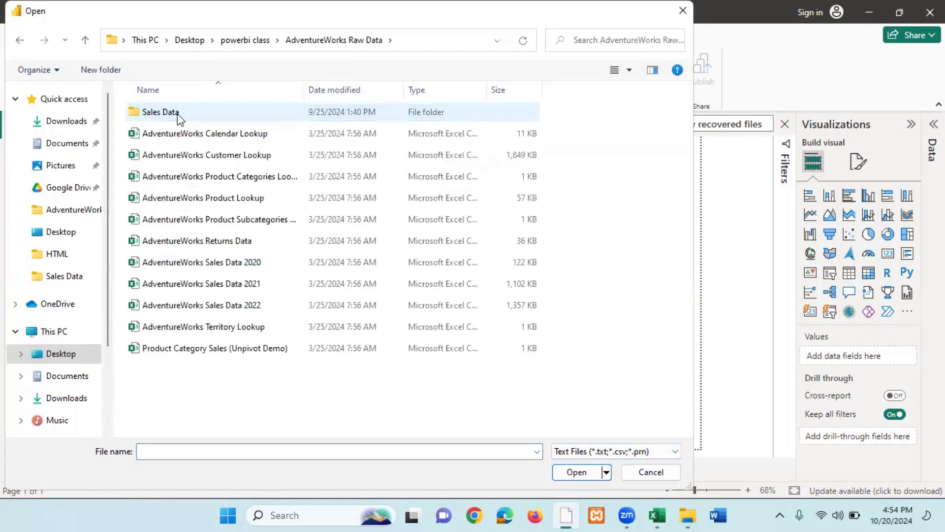
pyautogui.doubleClick(196, 116)
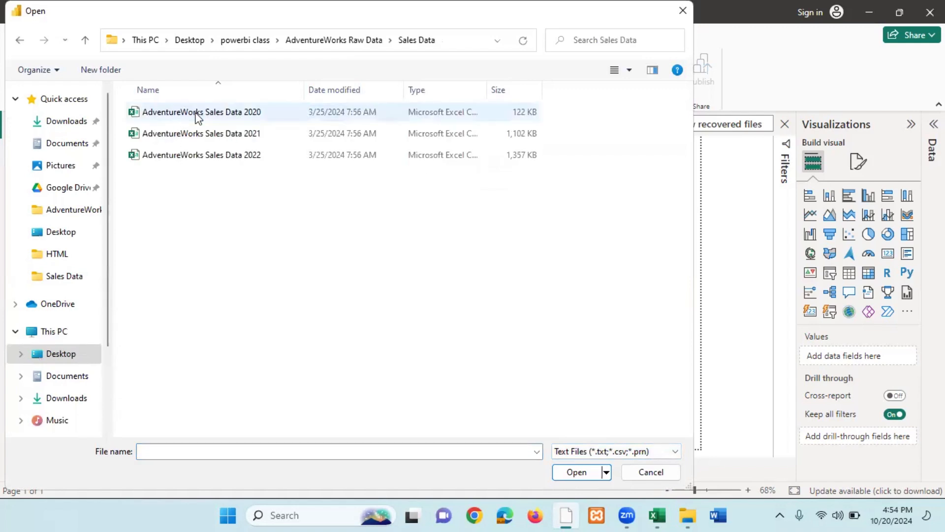
pyautogui.click(203, 117)
pyautogui.click(579, 473)
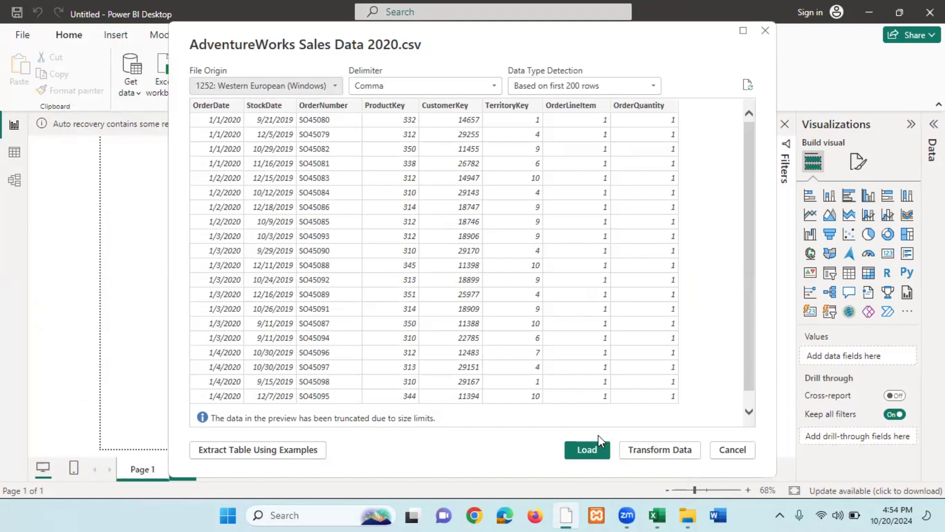
pyautogui.click(657, 451)
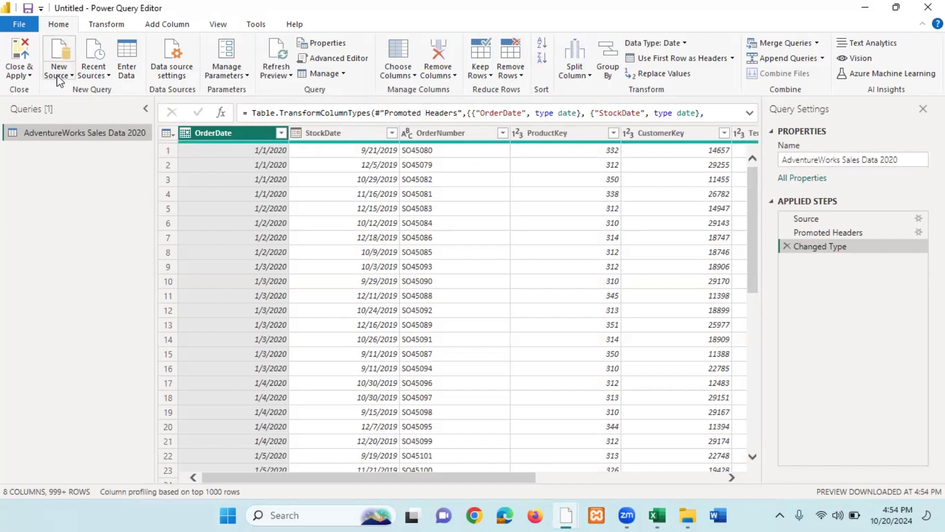
# Add the AdventureWorks Sales Data 2021 CSV from the Sales Data folder as a new source query
pyautogui.click(58, 54)
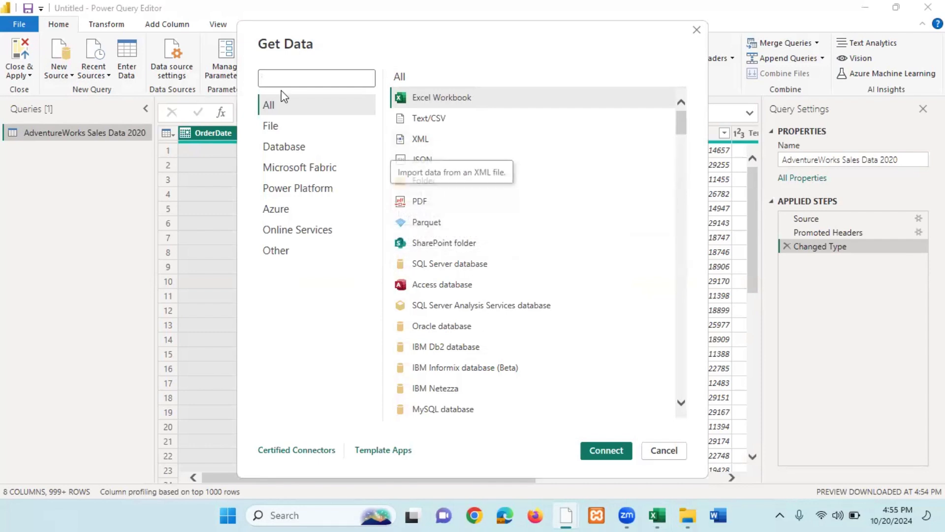
pyautogui.click(465, 122)
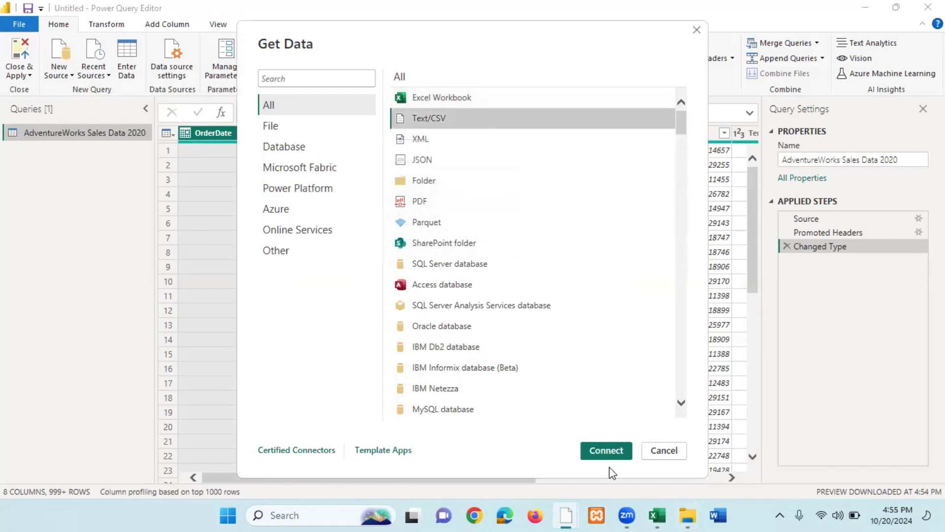
pyautogui.click(607, 450)
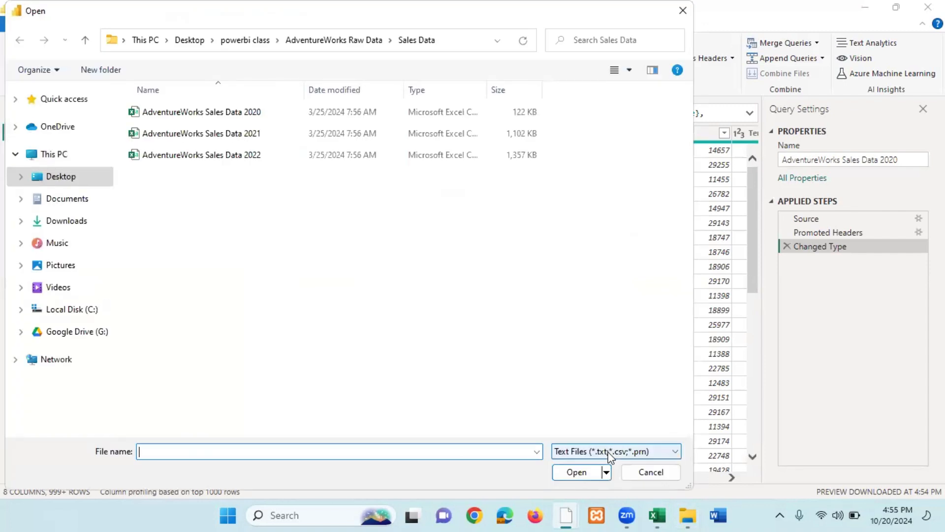
pyautogui.click(229, 136)
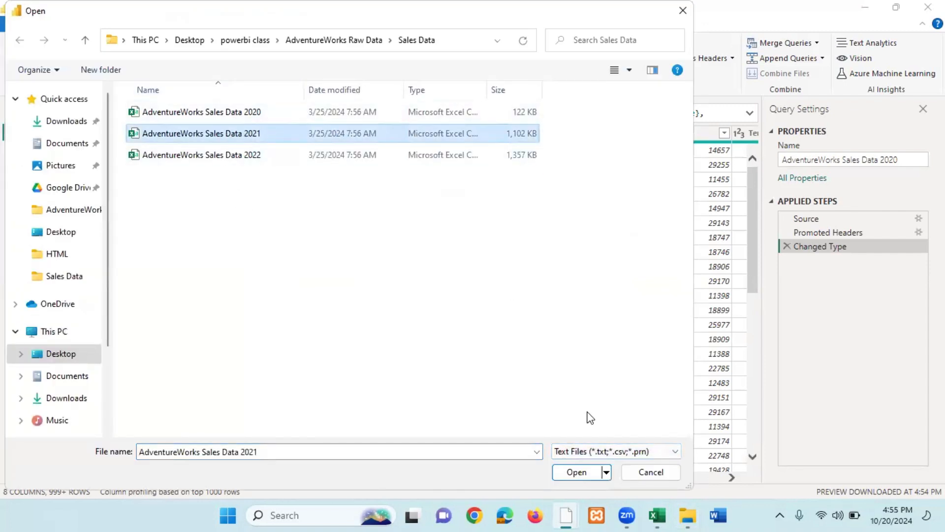
pyautogui.click(577, 472)
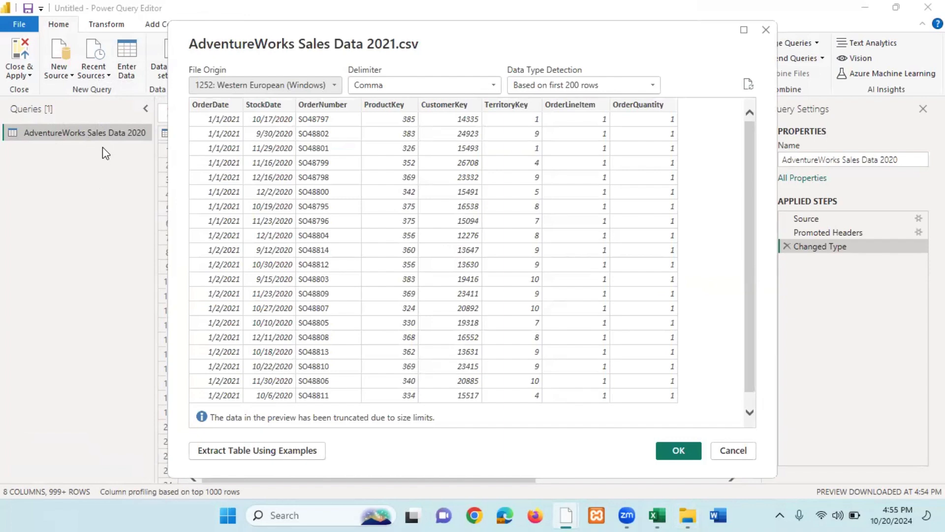
pyautogui.click(673, 450)
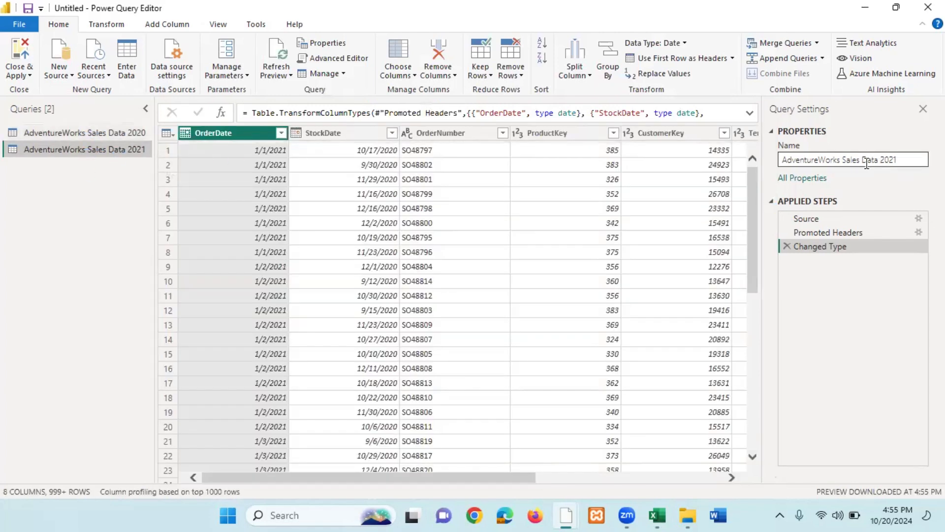
# Rename the AdventureWorks Sales Data 2021 query as Sales Data 2021
pyautogui.moveTo(841, 160); pyautogui.dragTo(760, 161)
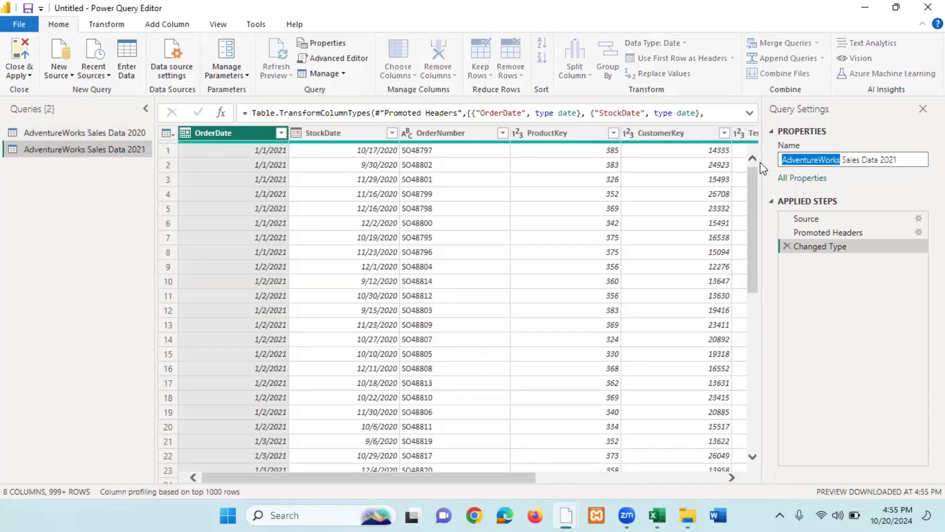
pyautogui.press('BackSpace')
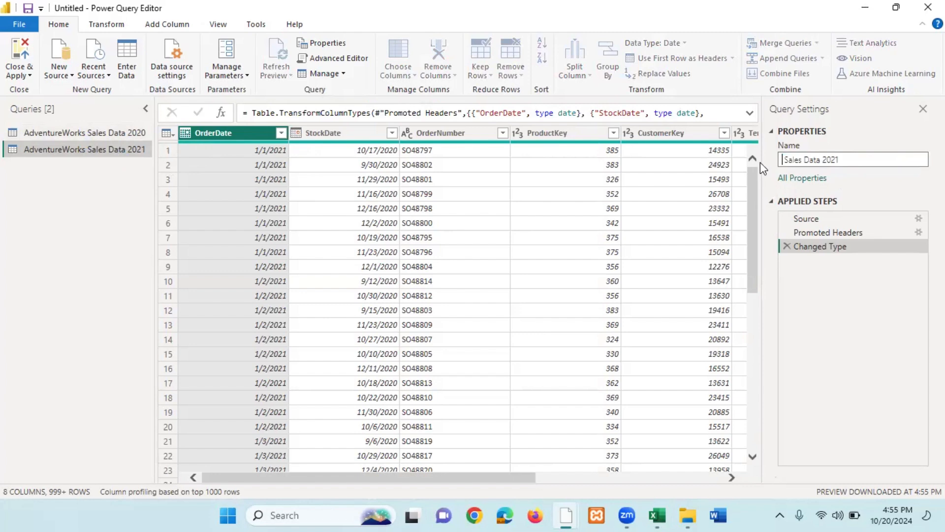
pyautogui.click(102, 235)
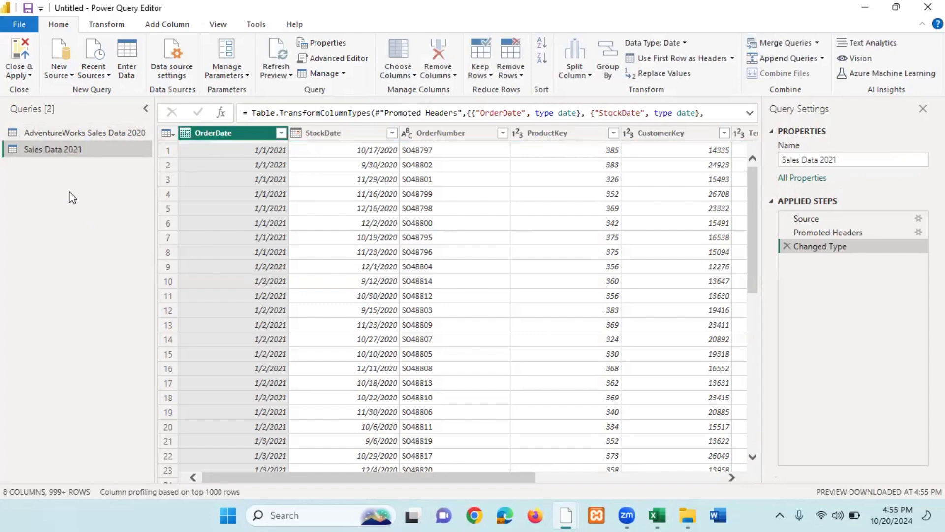
# Shorten the name of the AdventureWorks Sales Data 2020 query to Sales Data 2020
pyautogui.click(85, 134)
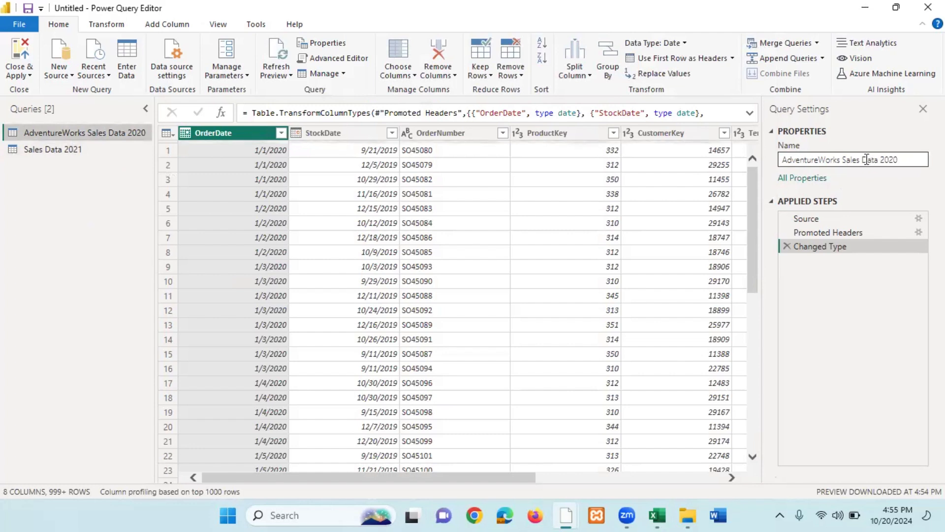
pyautogui.moveTo(843, 160); pyautogui.dragTo(769, 166)
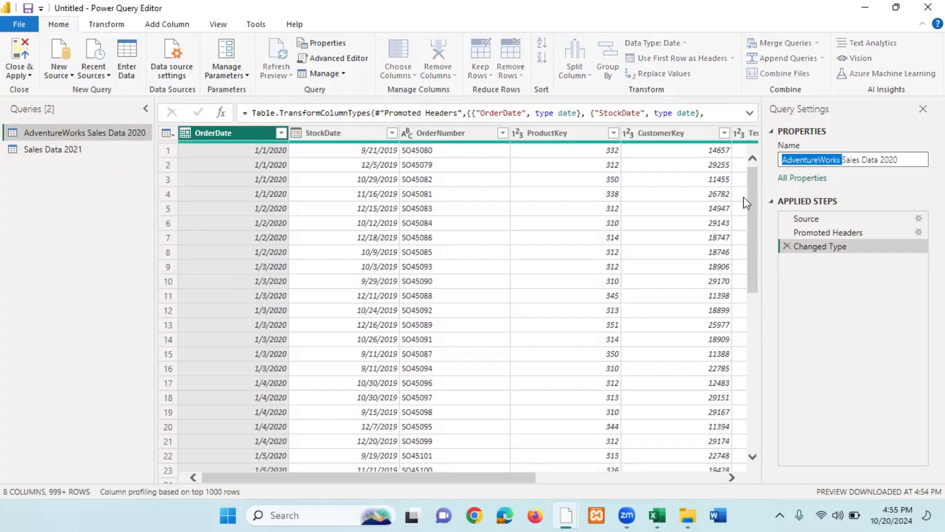
pyautogui.press('BackSpace')
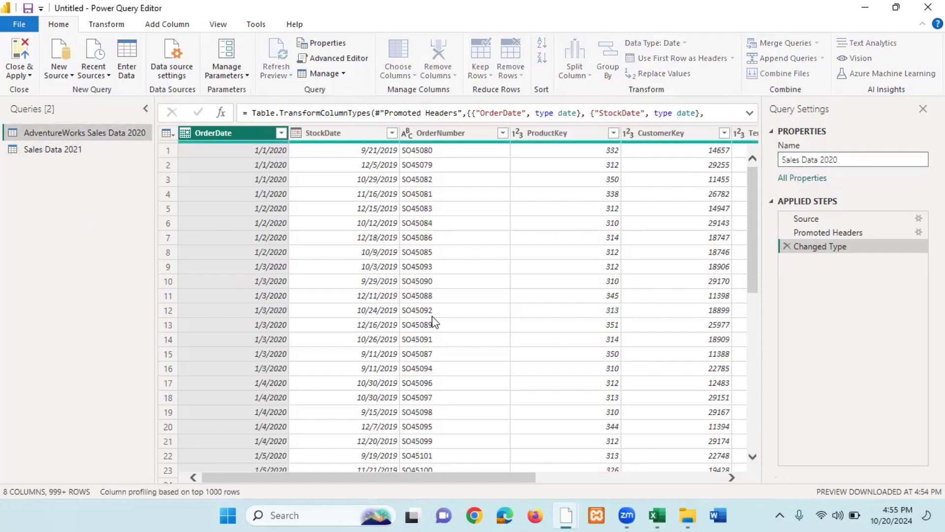
pyautogui.click(125, 226)
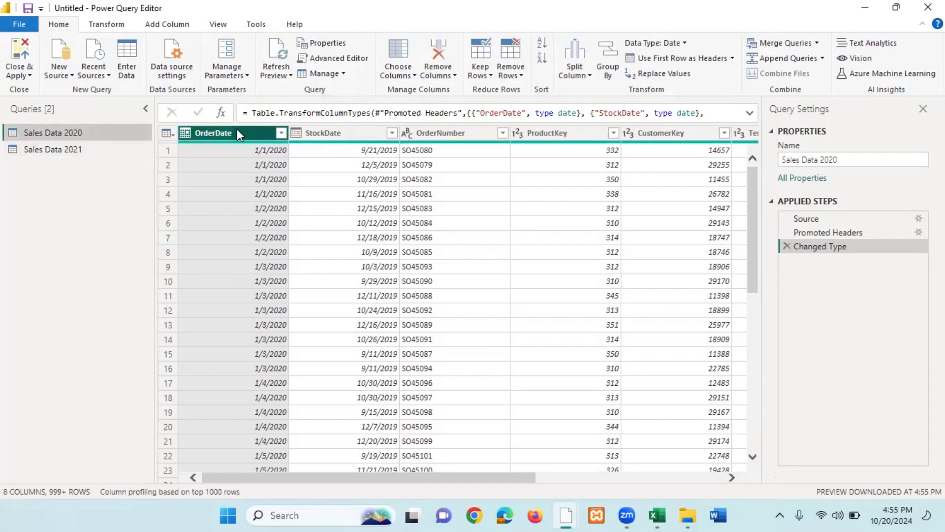
# Compare the column headers of the Sales Data 2020 query, from StockDate to CustomerKey, with those of the Sales Data 2021 query
pyautogui.click(323, 133)
pyautogui.click(455, 135)
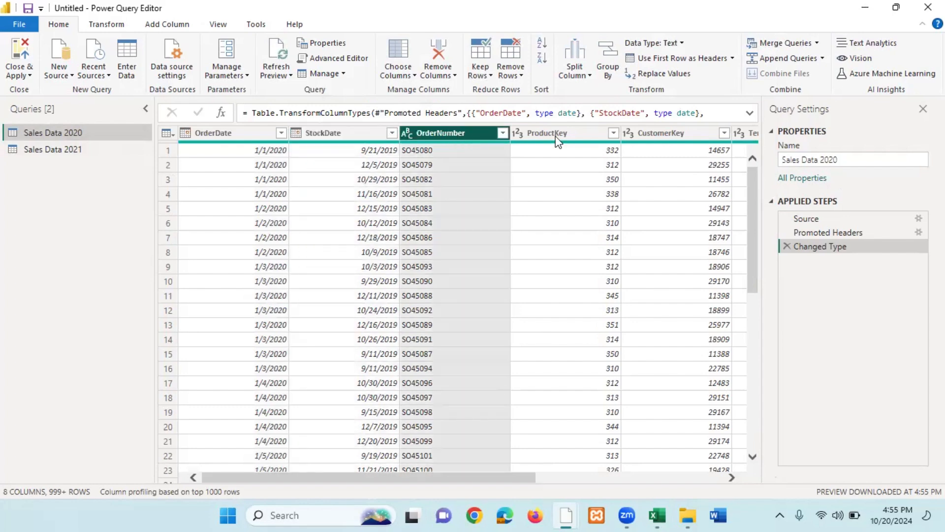
pyautogui.click(556, 136)
pyautogui.click(650, 135)
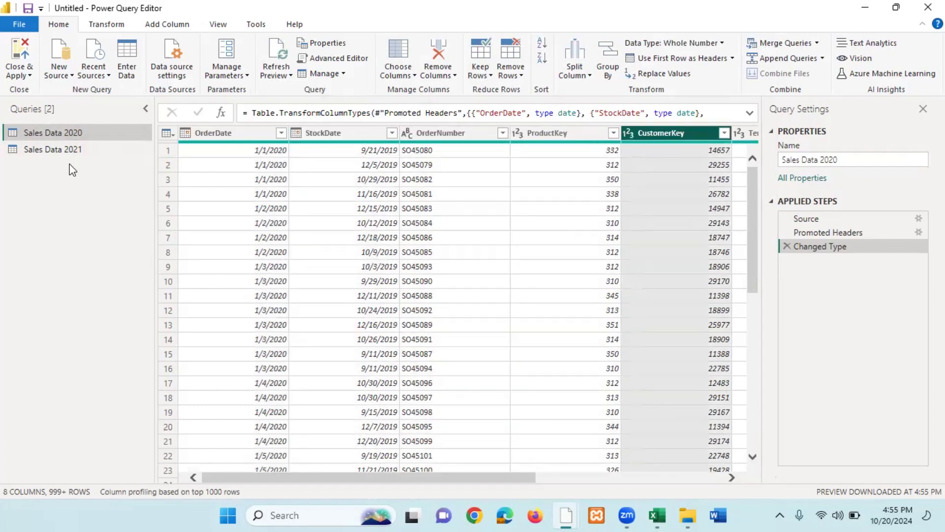
pyautogui.click(51, 149)
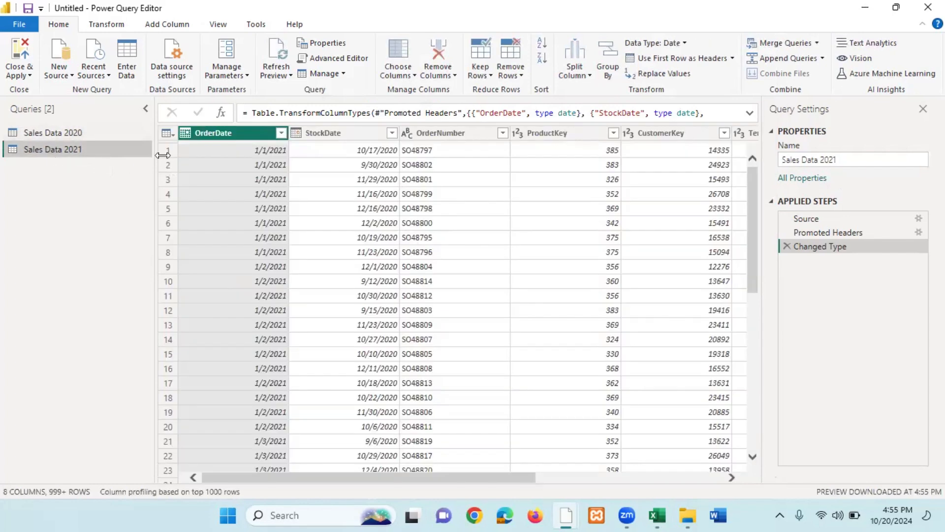
pyautogui.click(216, 133)
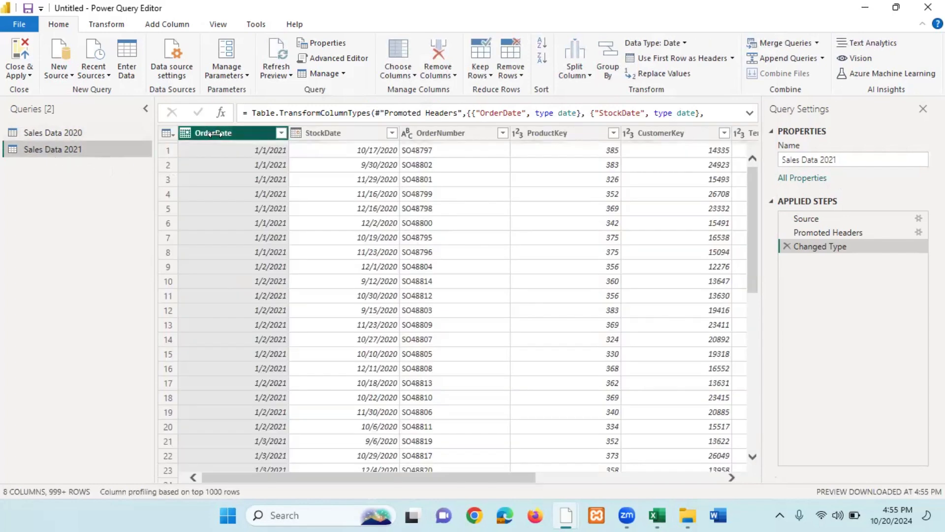
pyautogui.click(465, 136)
# Append two tables as a new query, with Sales Data 2020 as the first table and Sales Data 2021 as the second
pyautogui.click(51, 136)
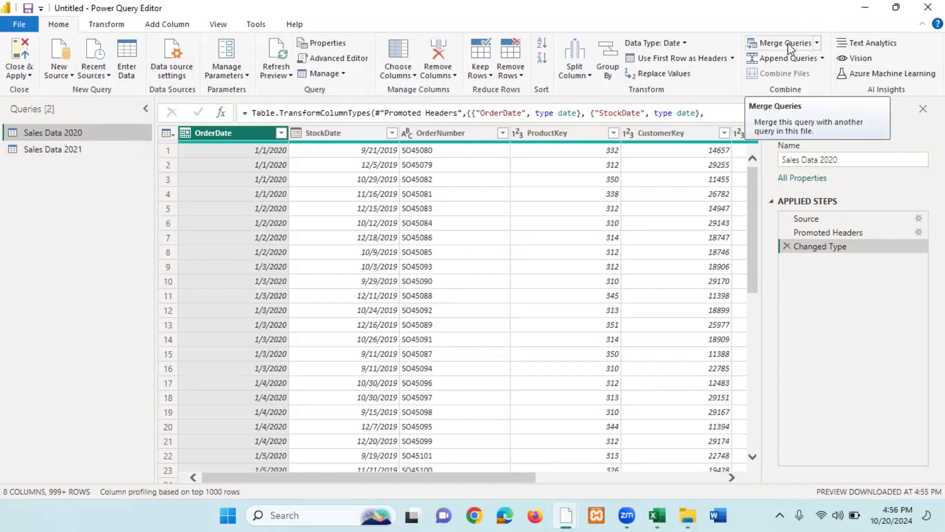
pyautogui.click(822, 59)
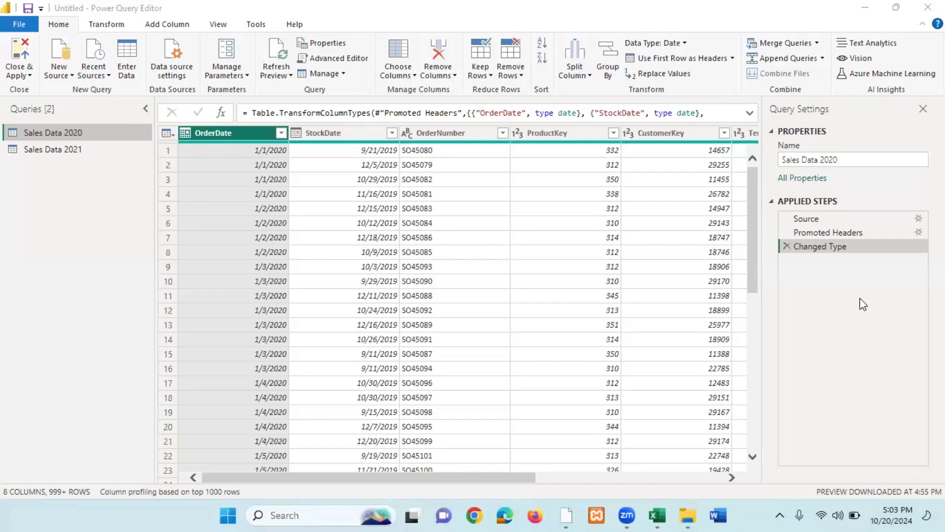
pyautogui.click(822, 59)
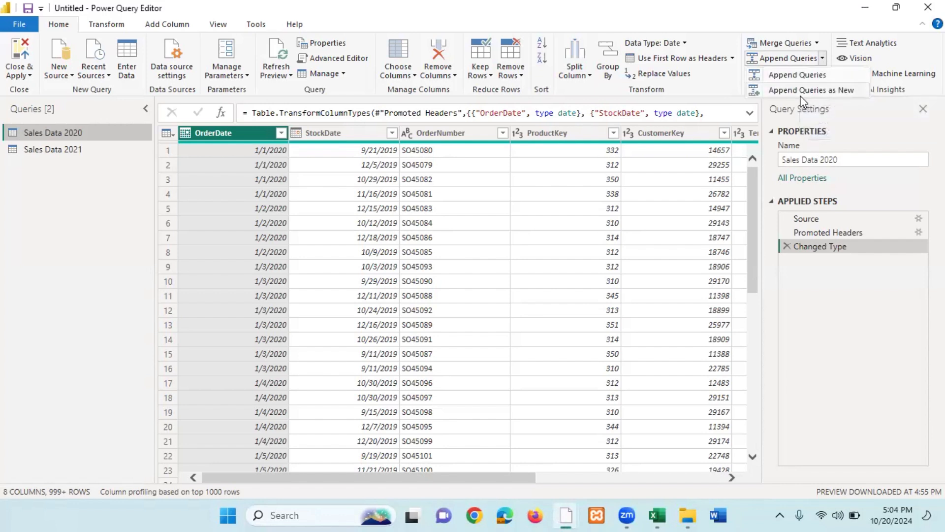
pyautogui.click(836, 91)
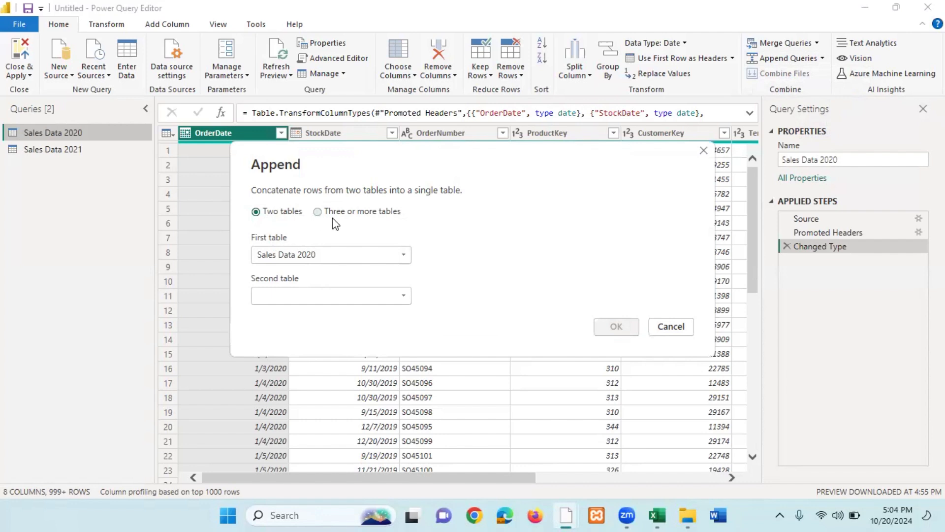
pyautogui.click(319, 212)
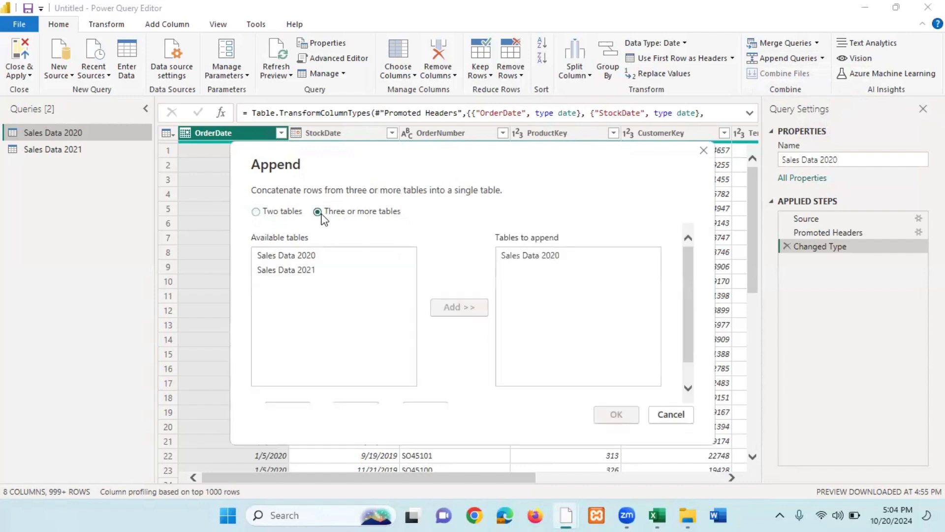
pyautogui.click(257, 213)
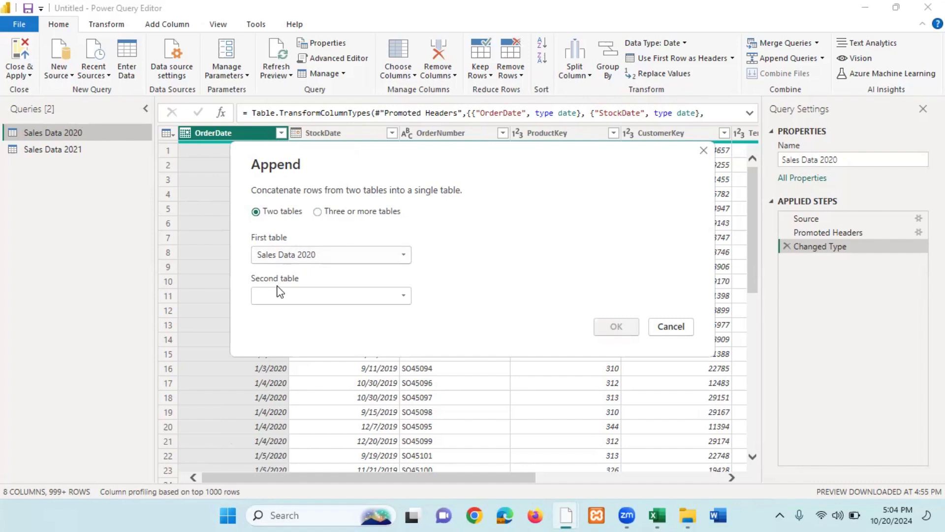
pyautogui.click(405, 298)
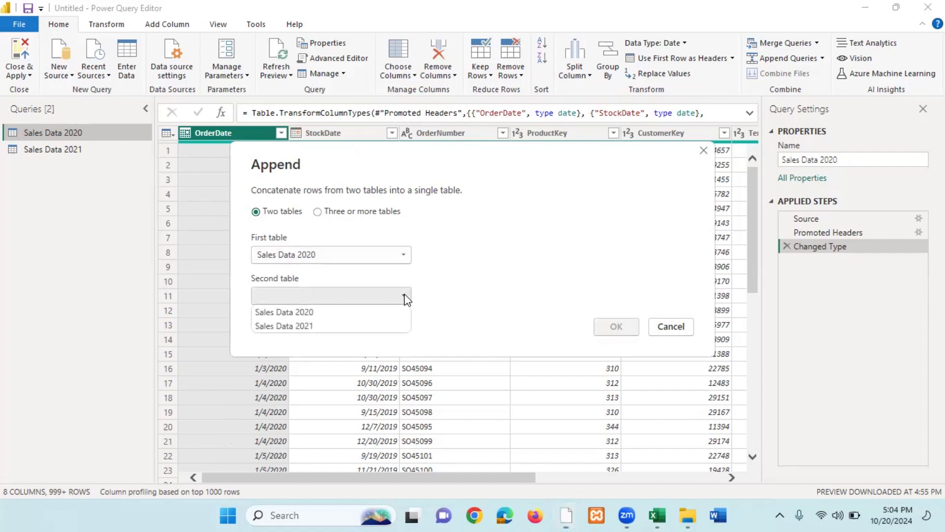
pyautogui.click(315, 326)
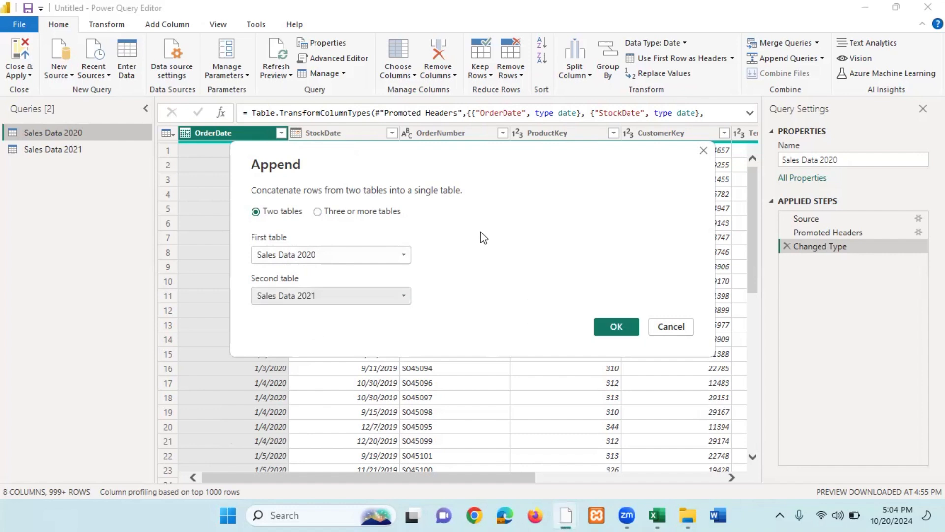
pyautogui.click(616, 327)
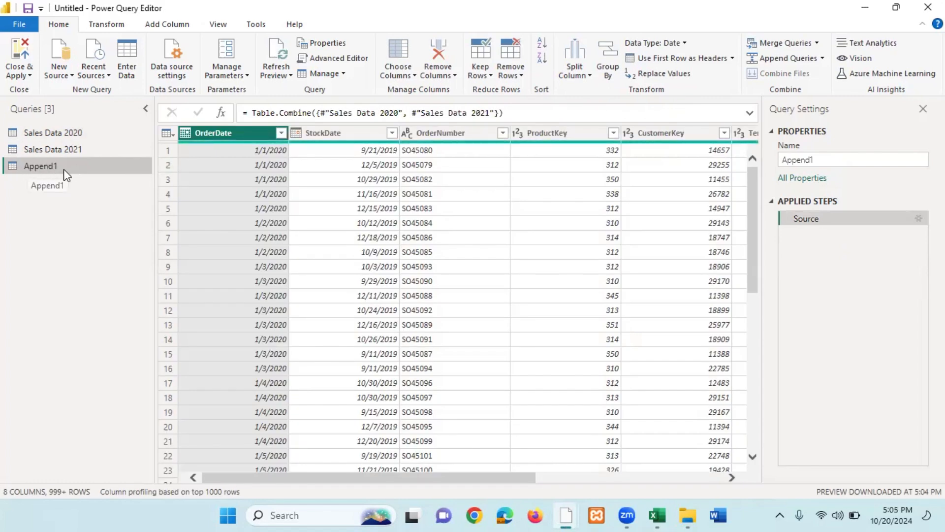
pyautogui.click(822, 58)
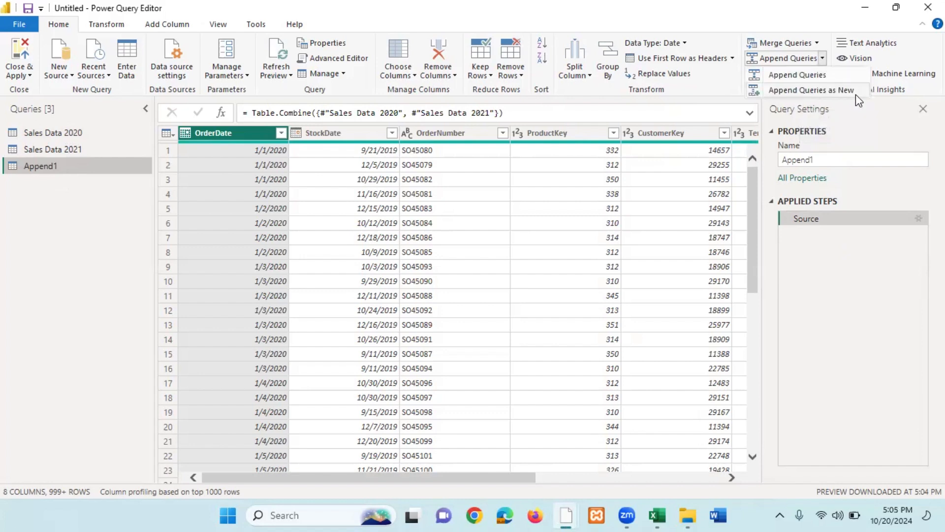
pyautogui.click(65, 194)
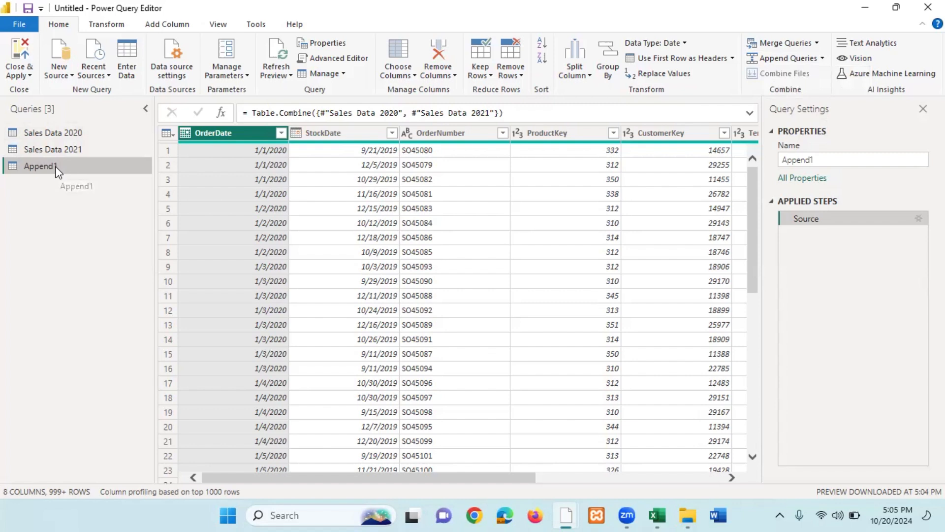
# Rename the Append1 query as combined tables
pyautogui.click(829, 160)
pyautogui.press('BackSpace')
pyautogui.press('BackSpace')
pyautogui.press('BackSpace')
pyautogui.press('BackSpace')
pyautogui.press('BackSpace')
pyautogui.press('BackSpace')
pyautogui.press('BackSpace')
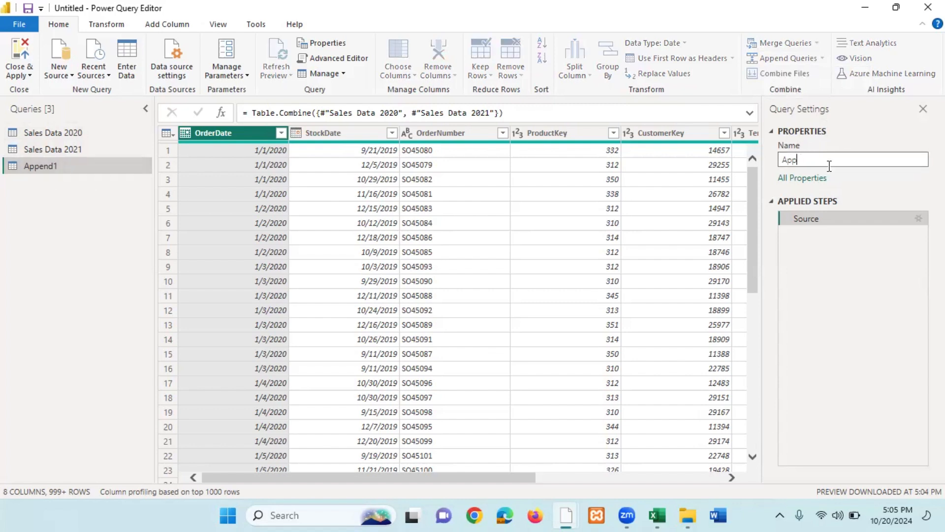
pyautogui.write('combined tables')
pyautogui.press('Return')
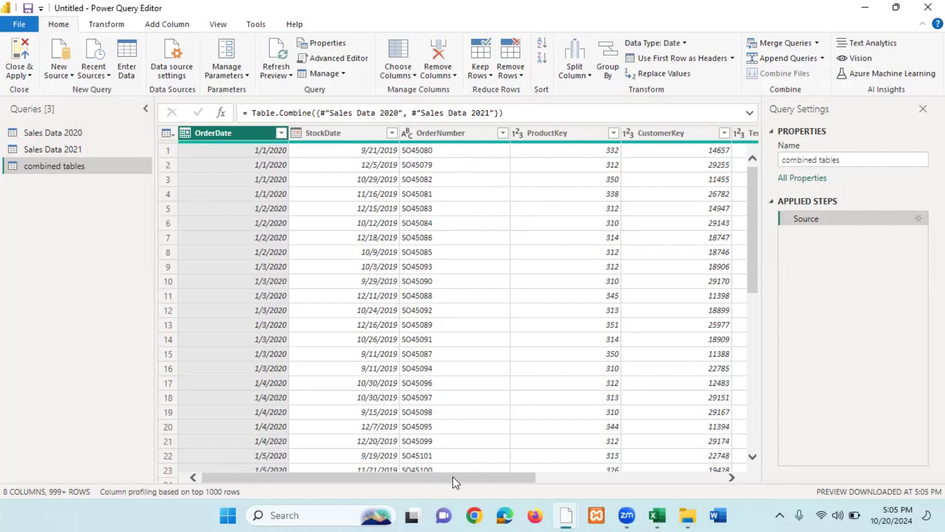
# Look through the rows of the combined tables query, checking how the OrderDate values progress
pyautogui.moveTo(752, 223); pyautogui.dragTo(748, 394)
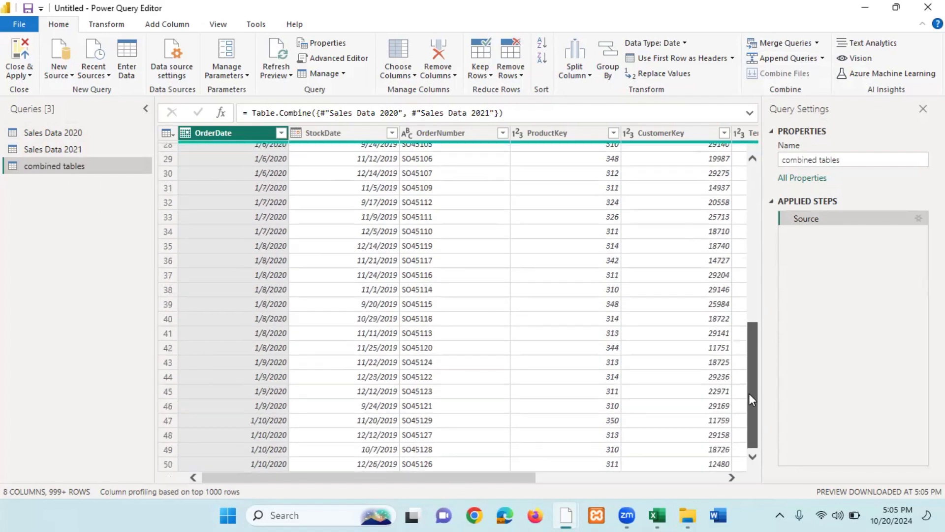
pyautogui.scroll(-20, 571, 313)
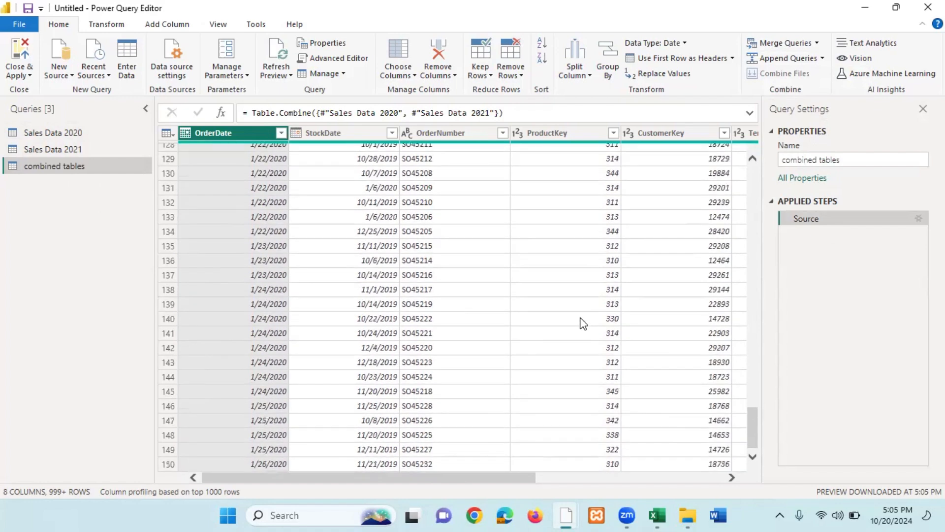
pyautogui.scroll(-20, 582, 319)
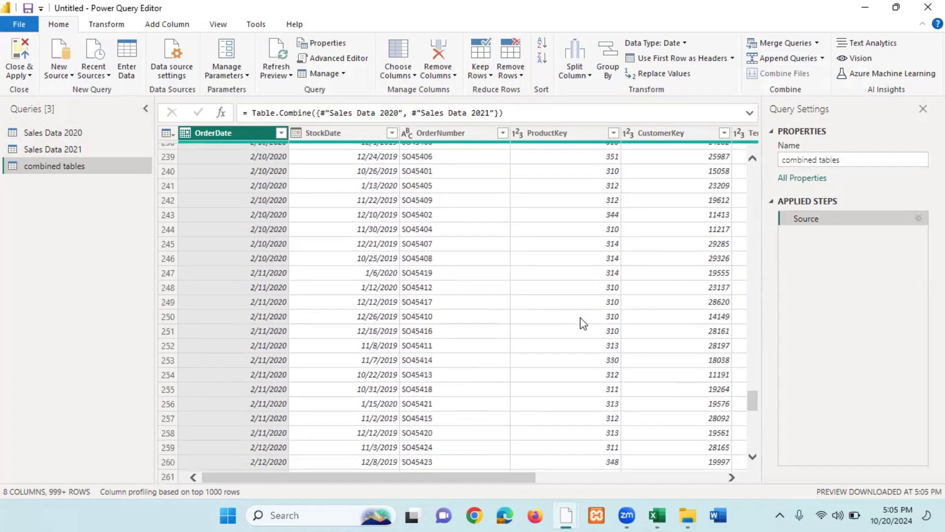
pyautogui.scroll(-20, 581, 318)
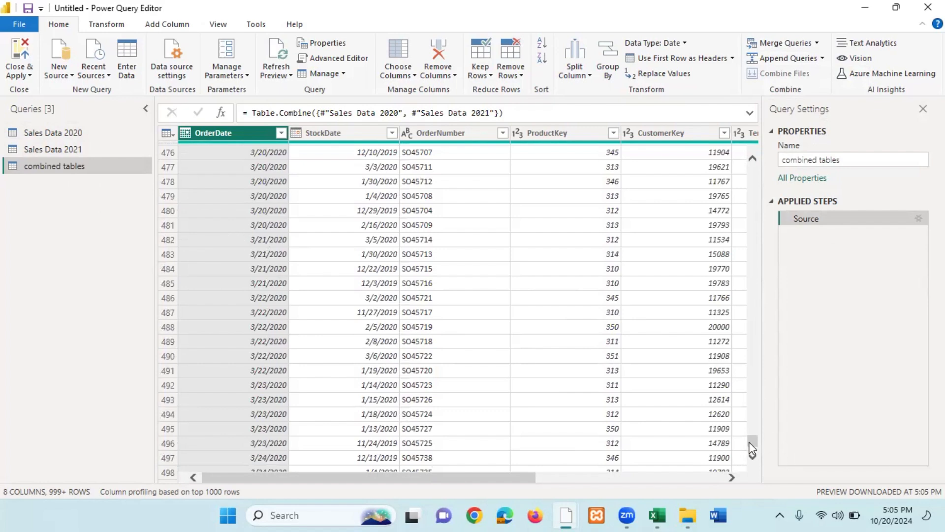
pyautogui.moveTo(750, 436); pyautogui.dragTo(747, 149)
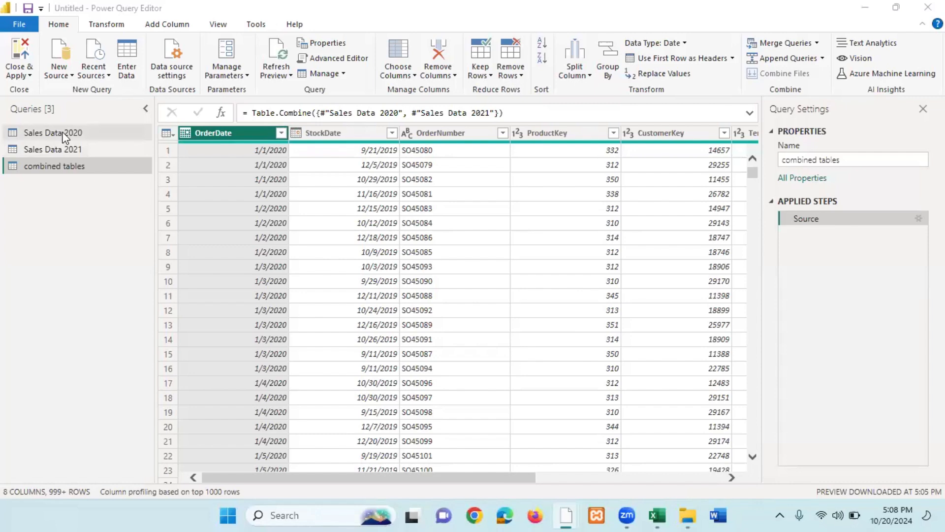
# Review the Sales Data 2020, Sales Data 2021 and combined tables queries in turn, and view the available preview refresh options
pyautogui.click(82, 131)
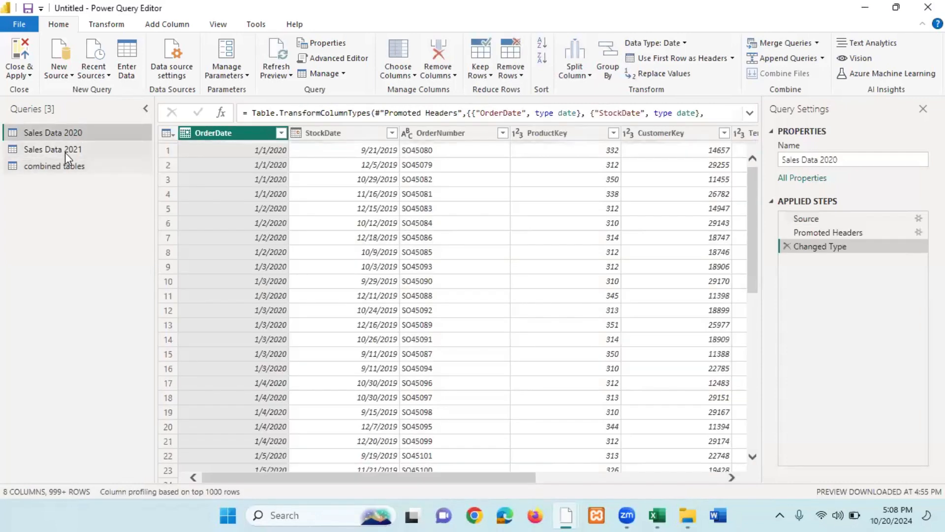
pyautogui.click(65, 153)
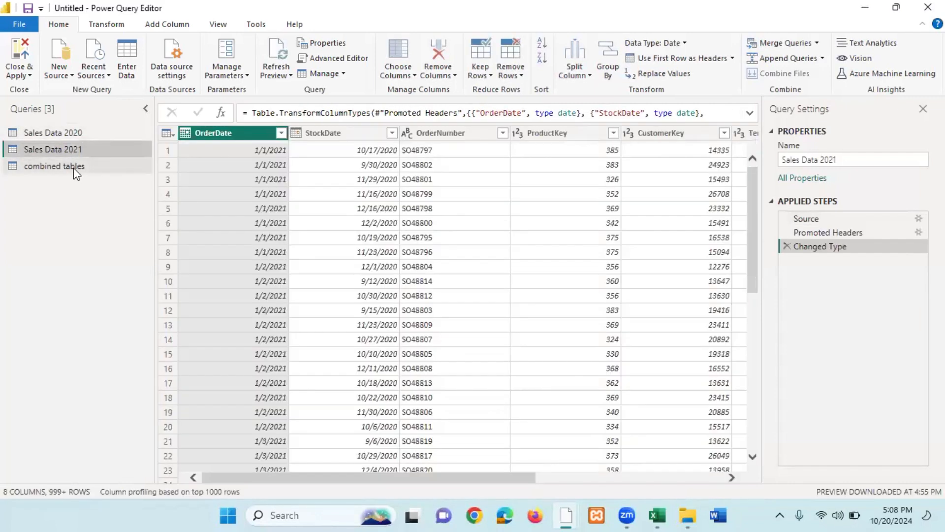
pyautogui.click(73, 166)
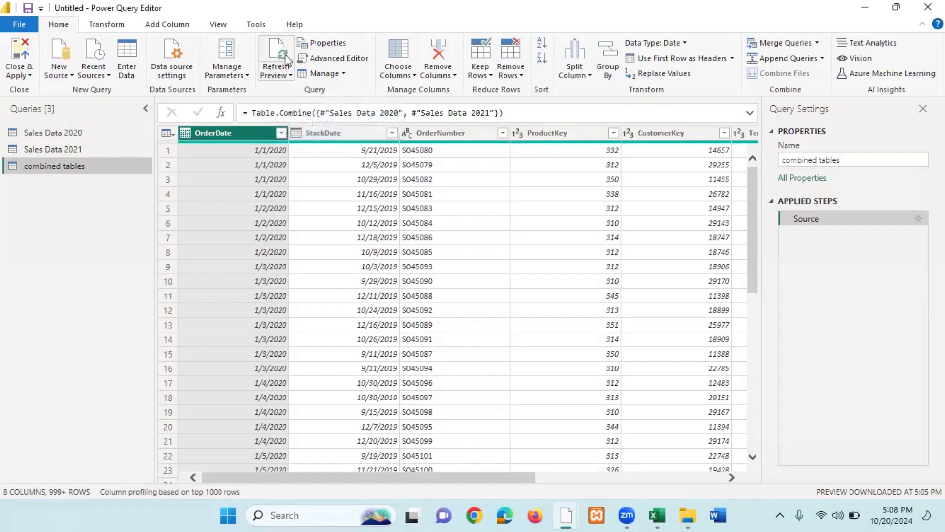
pyautogui.click(291, 79)
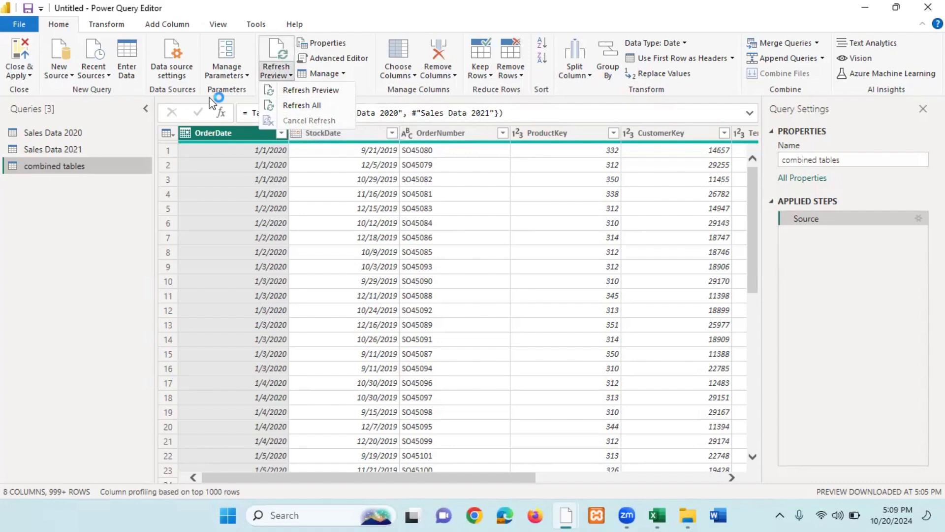
pyautogui.click(72, 147)
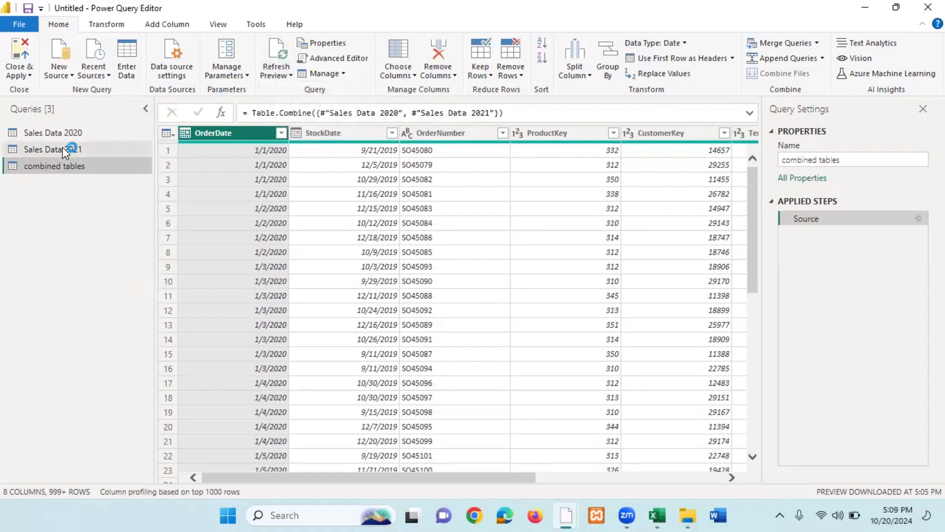
pyautogui.click(62, 147)
pyautogui.click(65, 132)
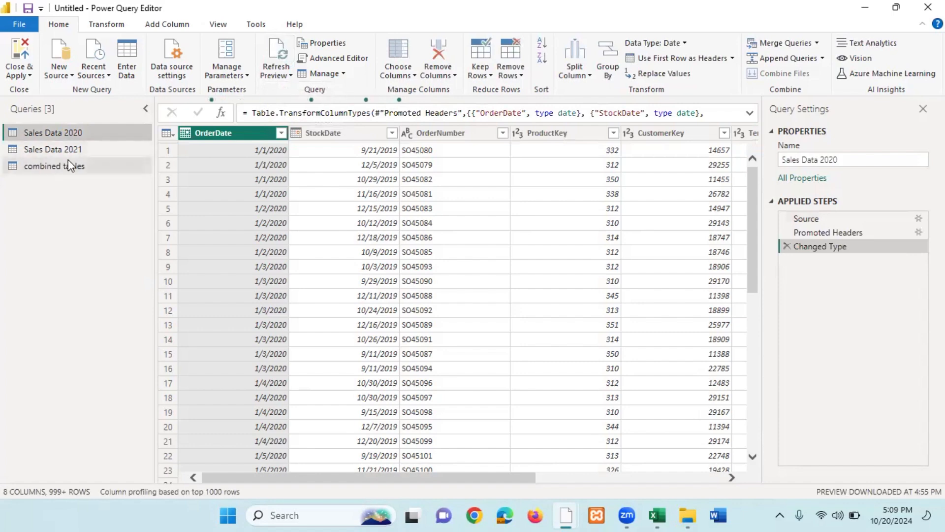
pyautogui.click(69, 166)
pyautogui.click(73, 148)
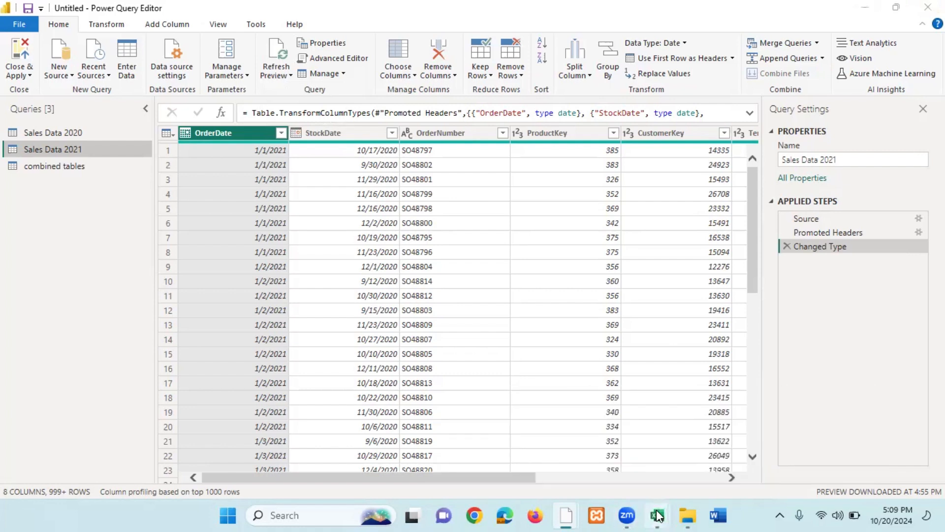
# Switch to Excel, create a blank workbook and enter the headers names, city and age in cells A1 to C1
pyautogui.moveTo(658, 516)
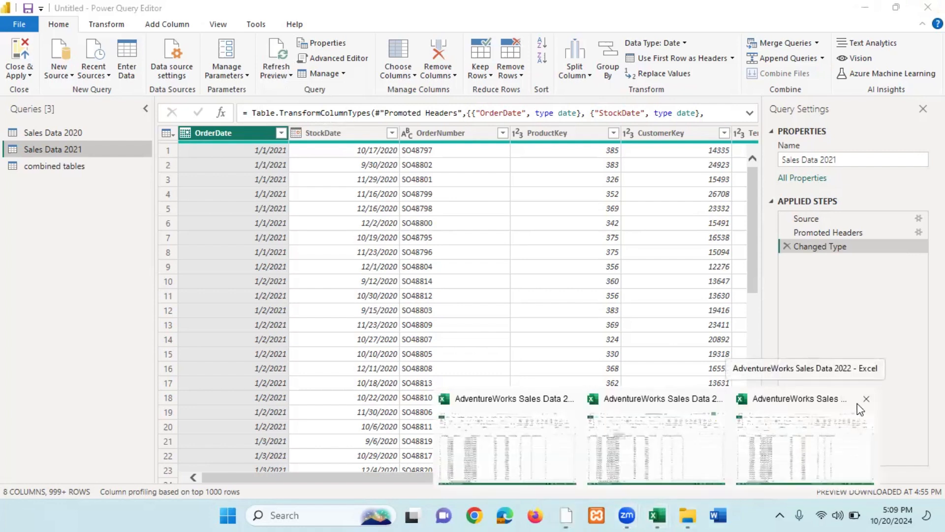
pyautogui.click(839, 440)
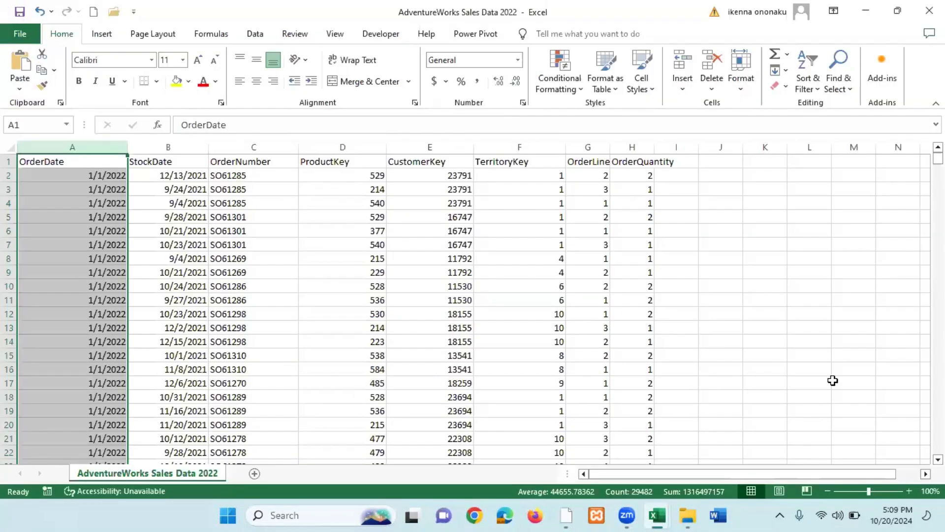
pyautogui.hotkey('ctrl', 'n')
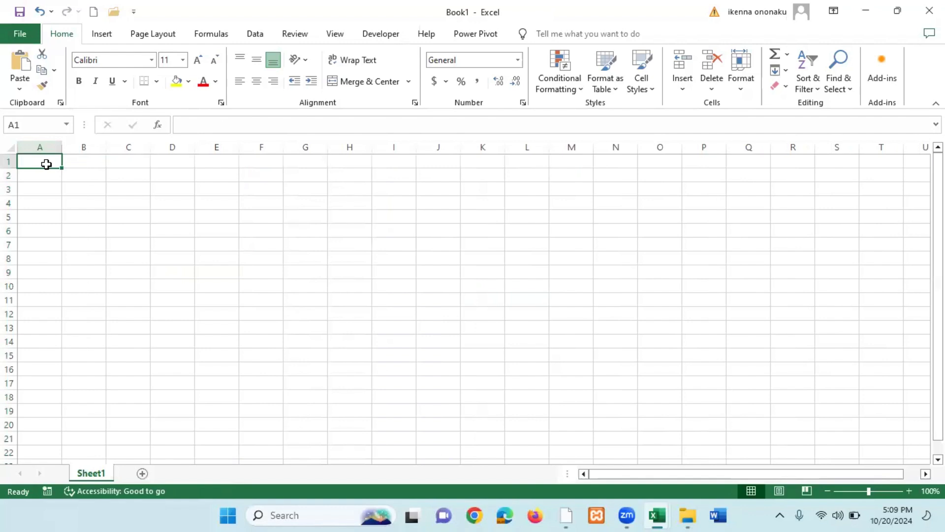
pyautogui.write('names')
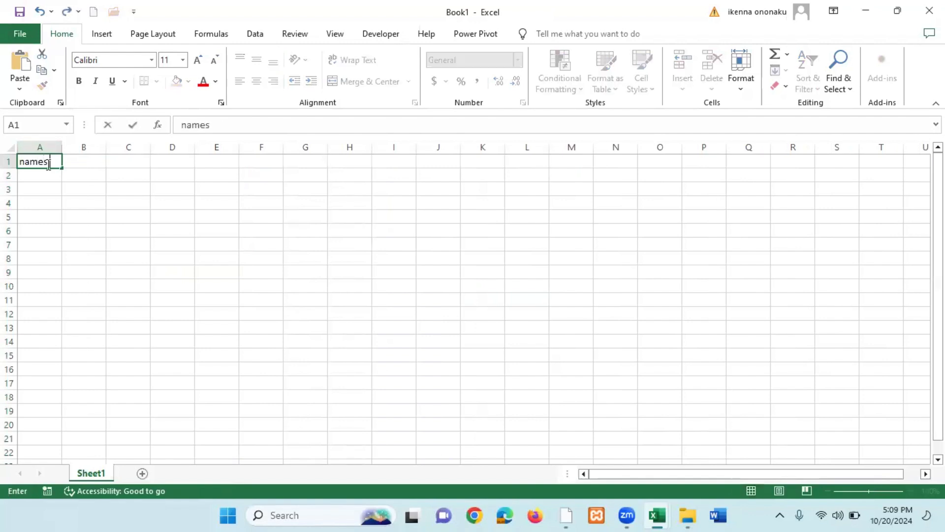
pyautogui.press('Tab')
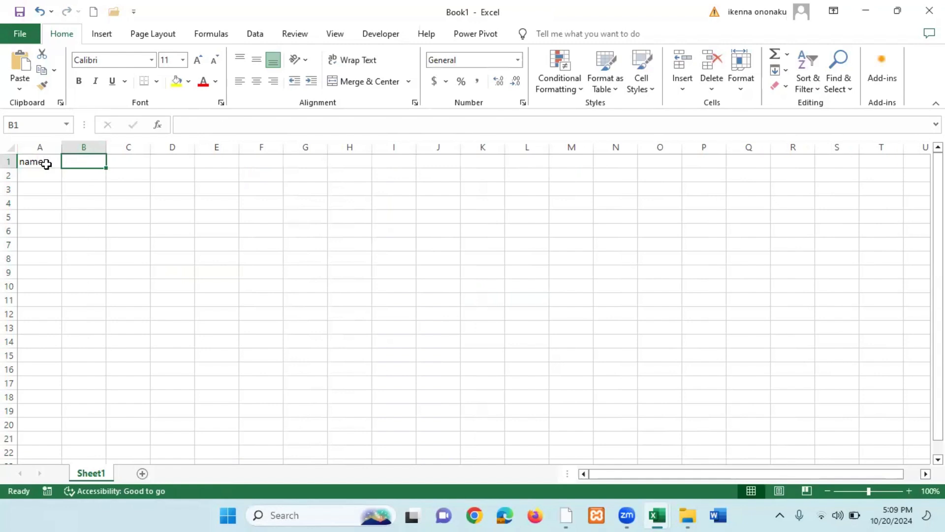
pyautogui.write('city')
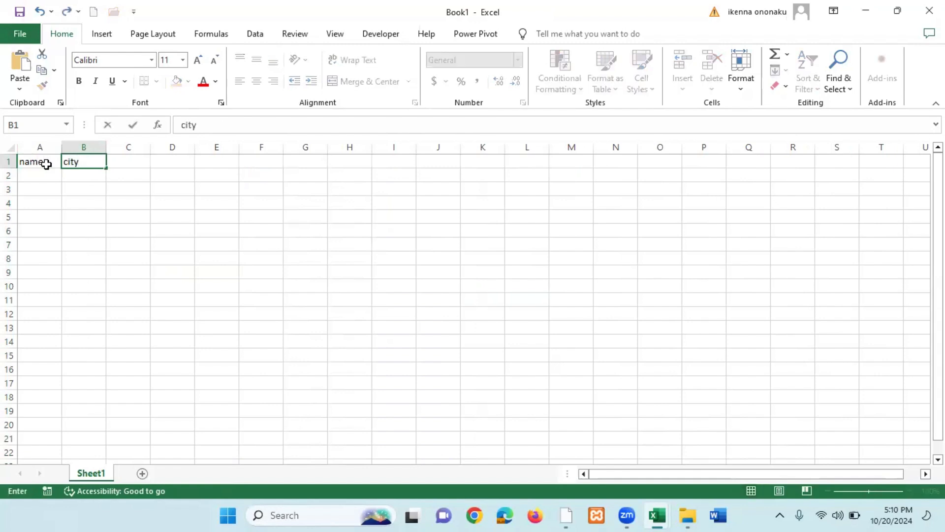
pyautogui.press('Tab')
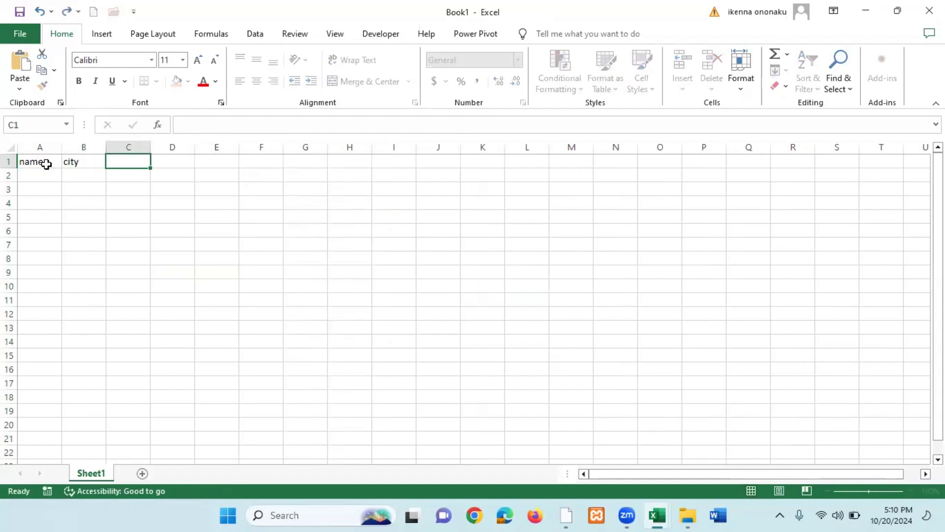
pyautogui.write('age')
pyautogui.press('Tab')
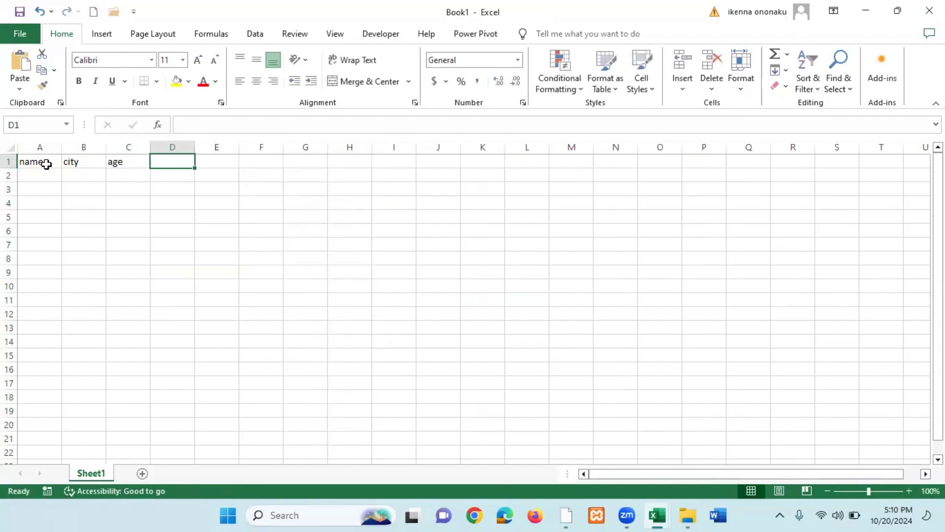
# Fill row 2 with the first person's name, the city awka and the age 23
pyautogui.click(40, 173)
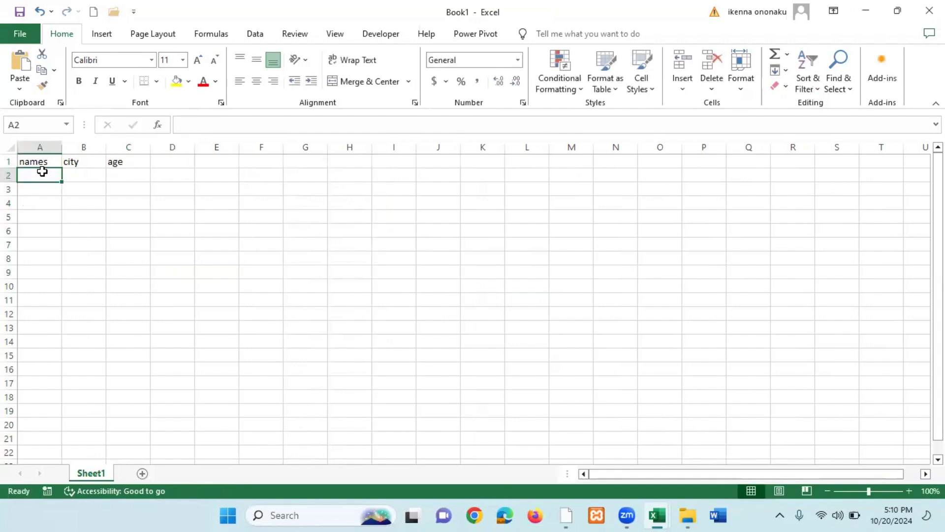
pyautogui.write('ikenna')
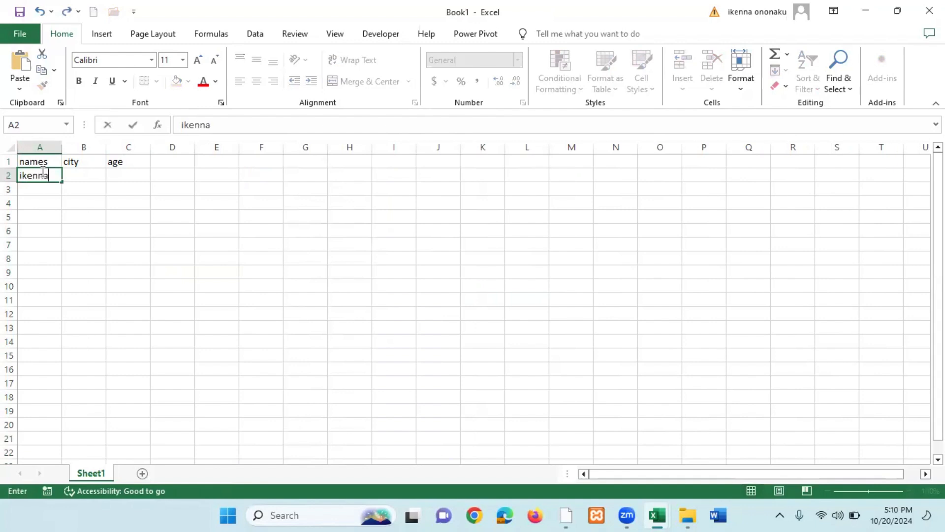
pyautogui.press('Tab')
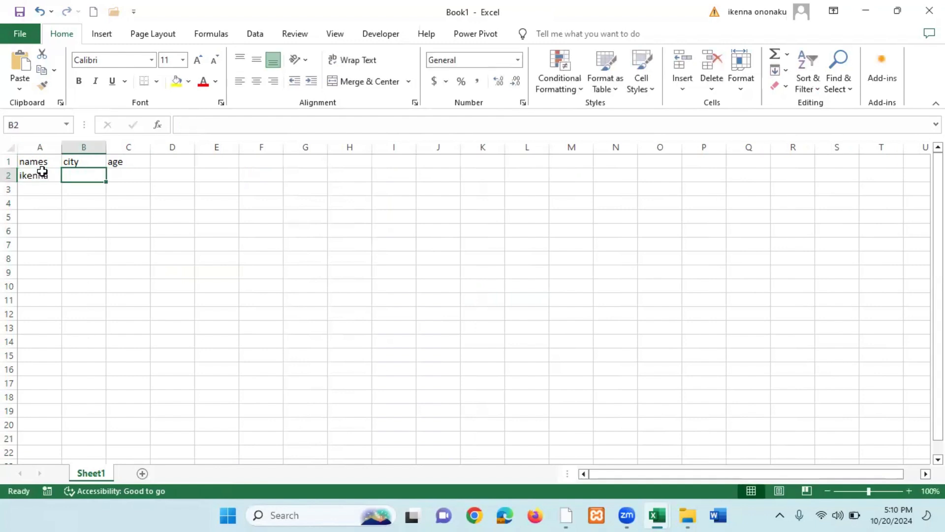
pyautogui.write('awka')
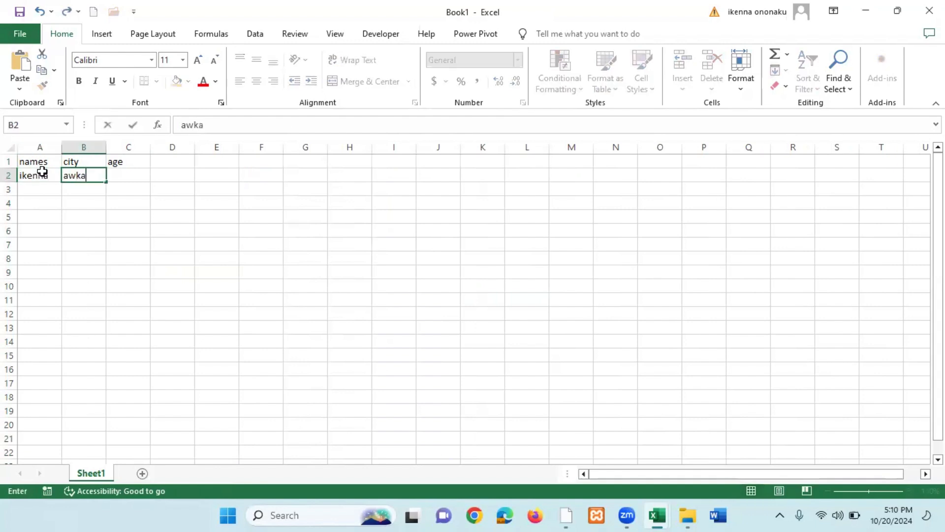
pyautogui.press('Tab')
pyautogui.write('23')
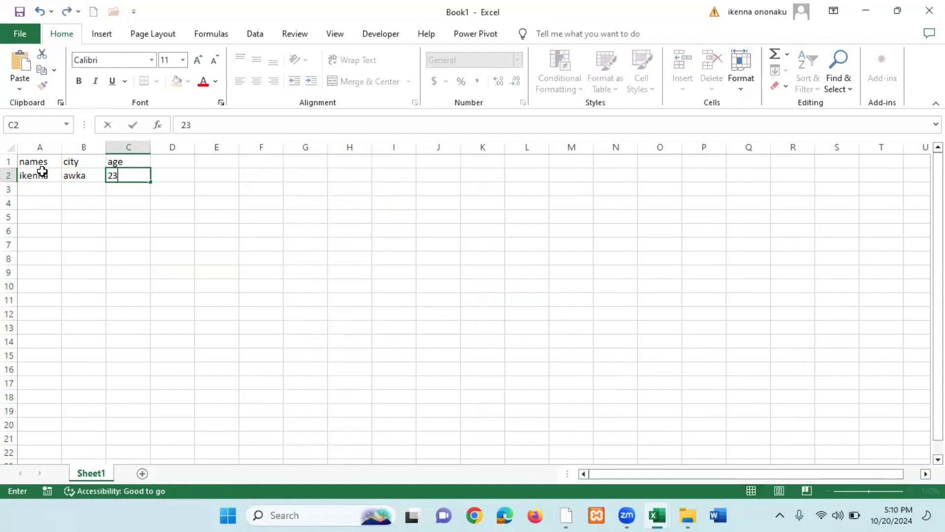
pyautogui.press('Return')
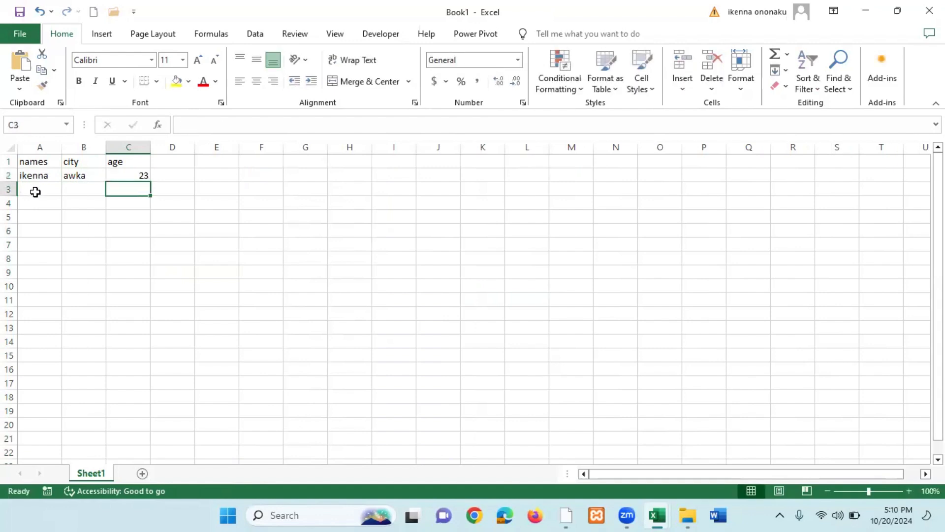
# Fill row 3 with the second person's name, the city benin and the age 45
pyautogui.click(36, 192)
pyautogui.write('emeka')
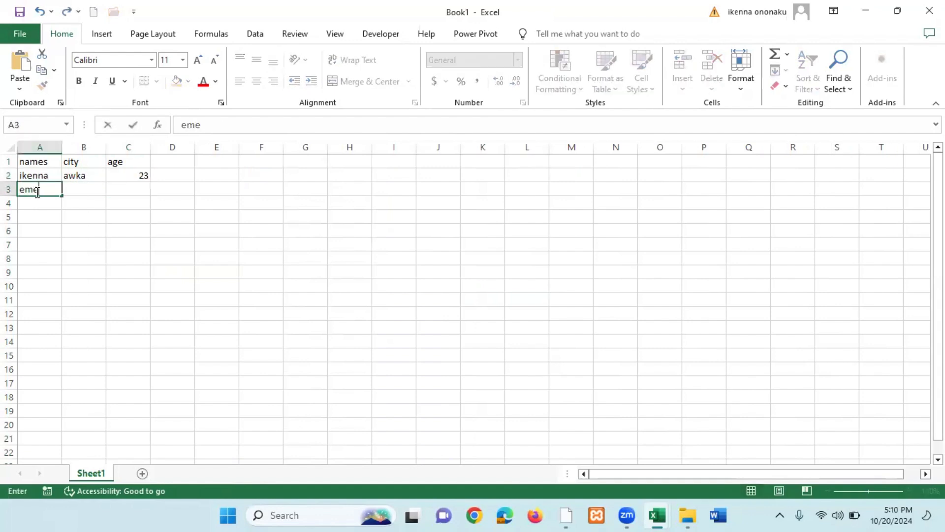
pyautogui.click(70, 195)
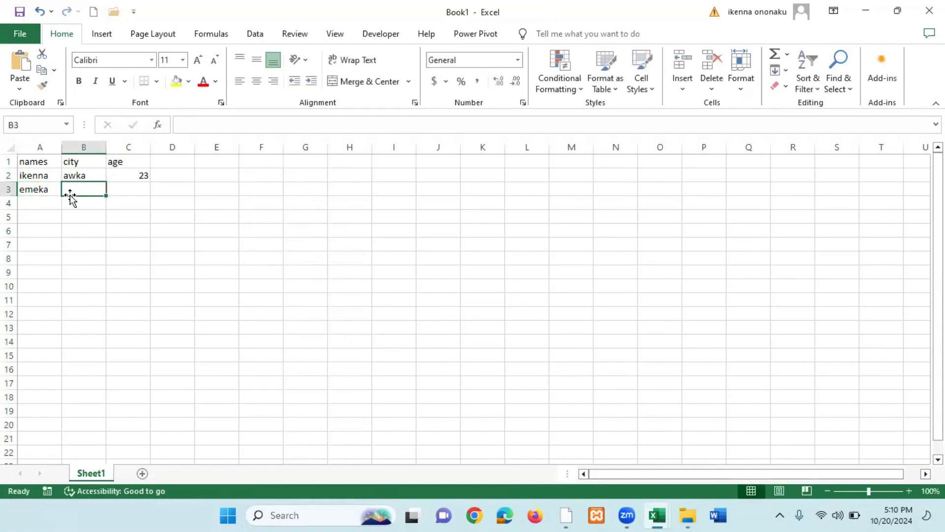
pyautogui.write('benin')
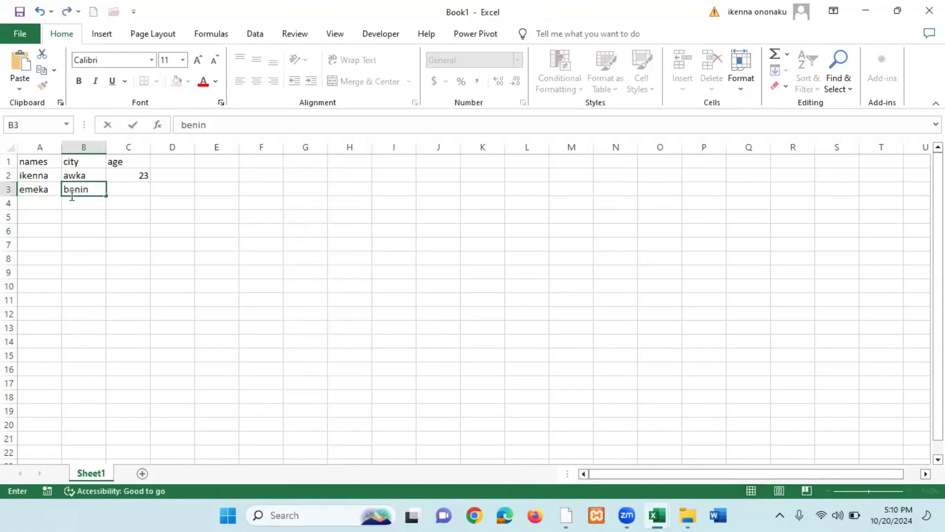
pyautogui.press('Tab')
pyautogui.write('45')
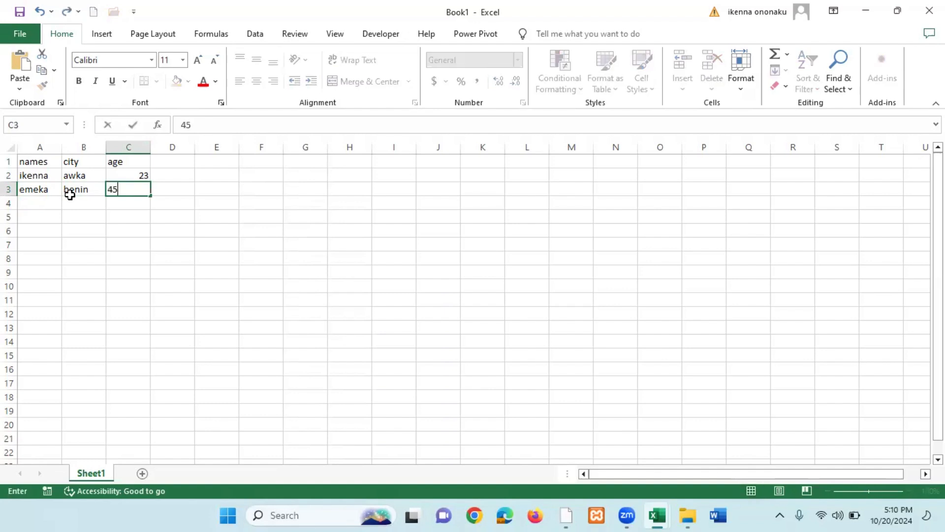
pyautogui.press('Return')
pyautogui.press('Left')
pyautogui.press('Left')
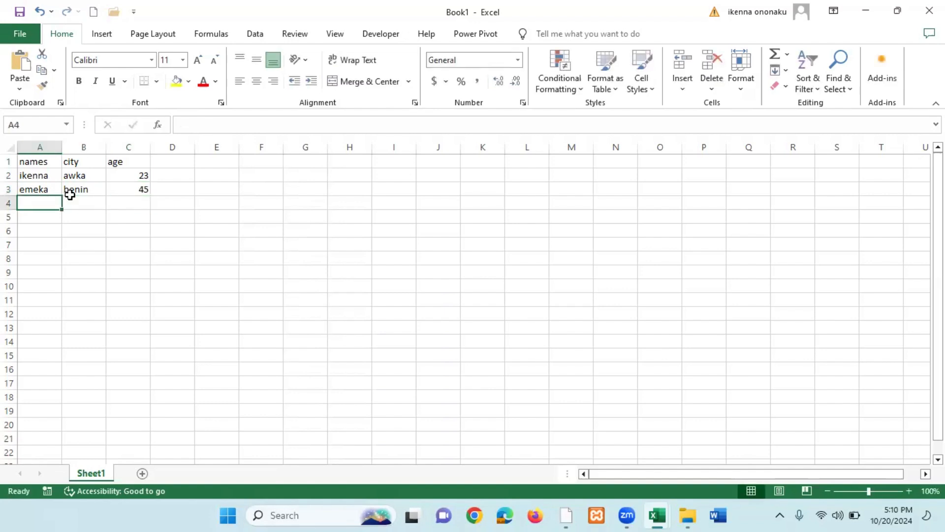
# Fill row 4 with the third person's name, the city lagos and the age 78
pyautogui.write('uche')
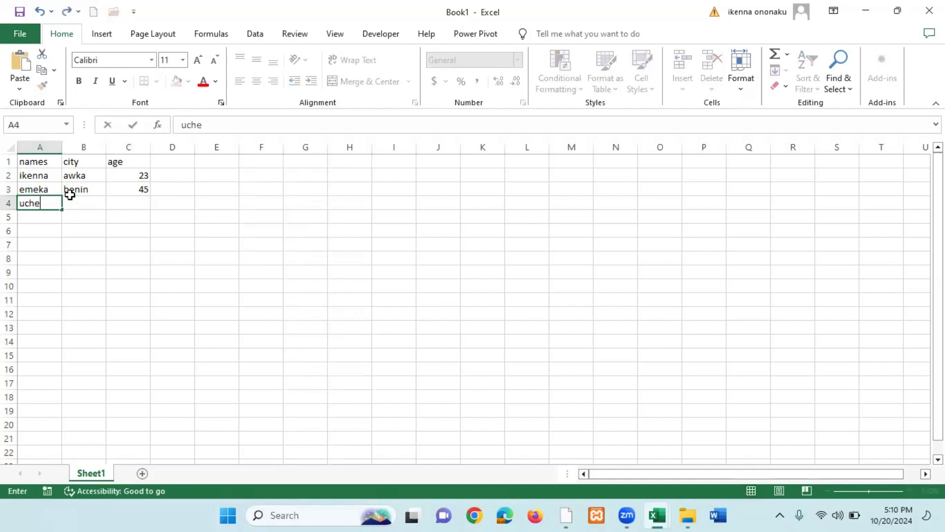
pyautogui.press('Tab')
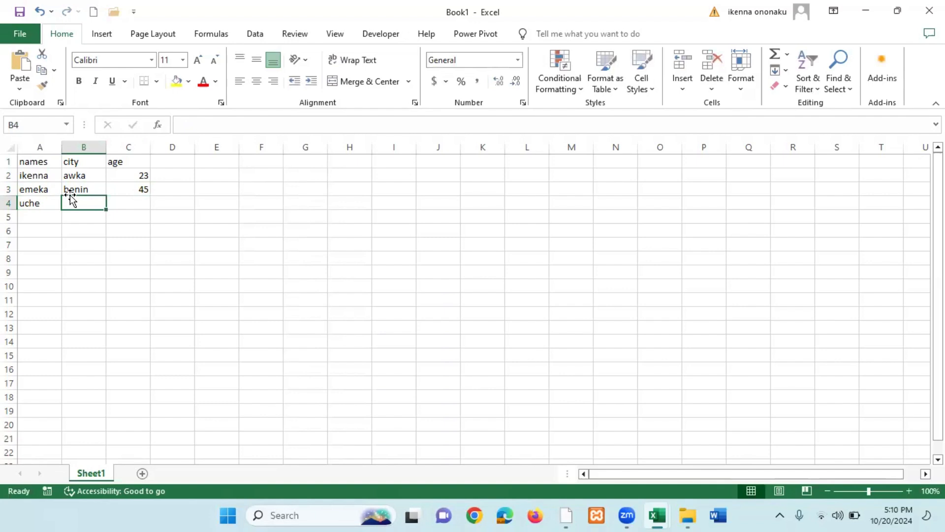
pyautogui.write('lag')
pyautogui.write('os')
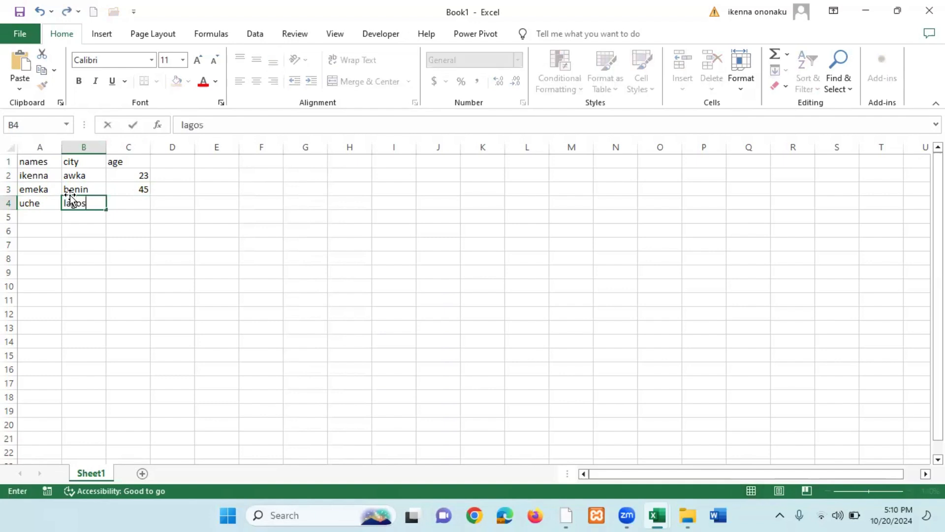
pyautogui.press('Tab')
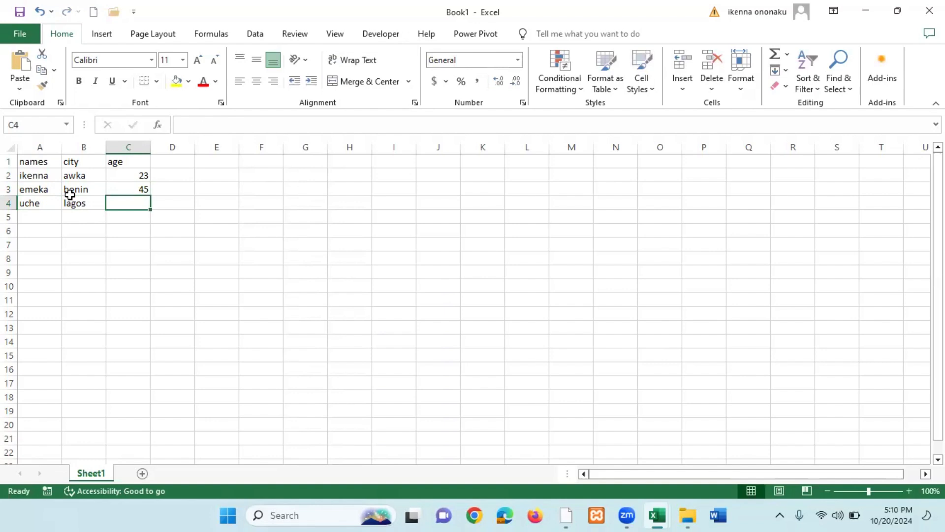
pyautogui.write('78')
pyautogui.press('Return')
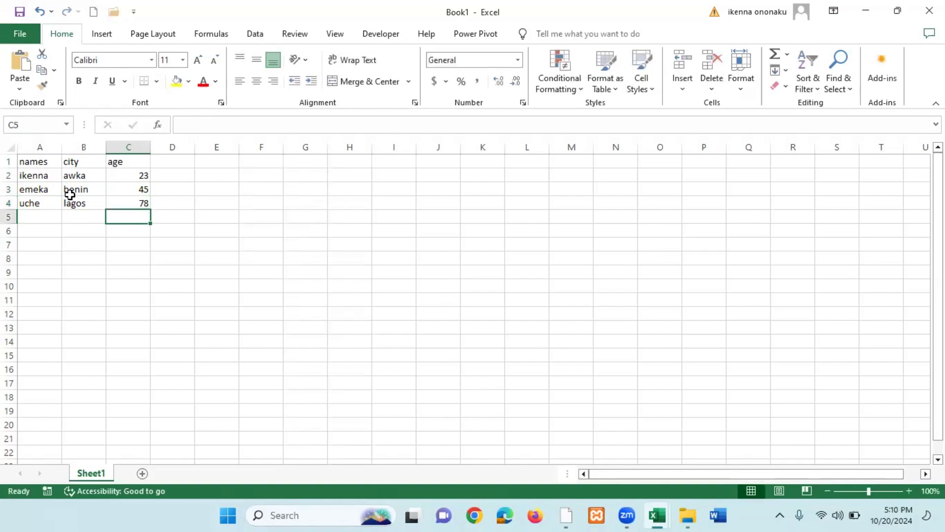
# Save the workbook to the Desktop under the file name my data
pyautogui.click(22, 34)
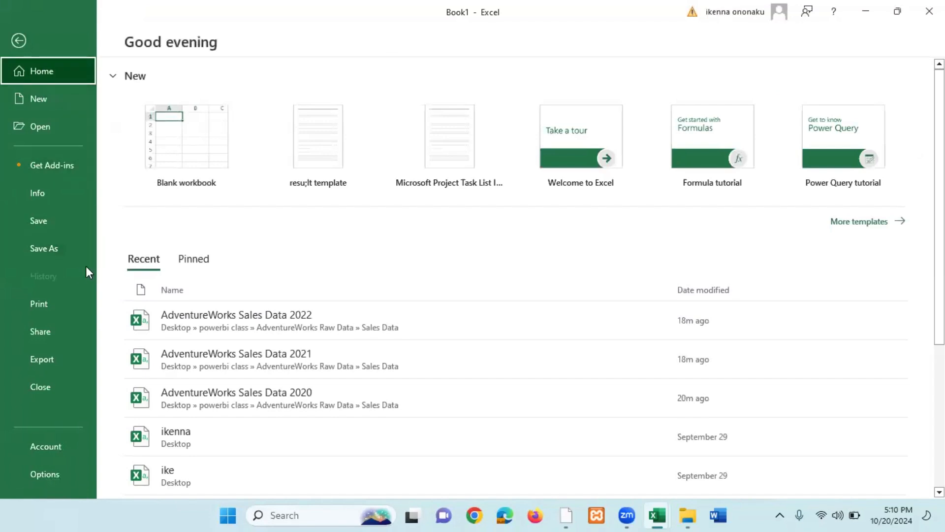
pyautogui.click(59, 249)
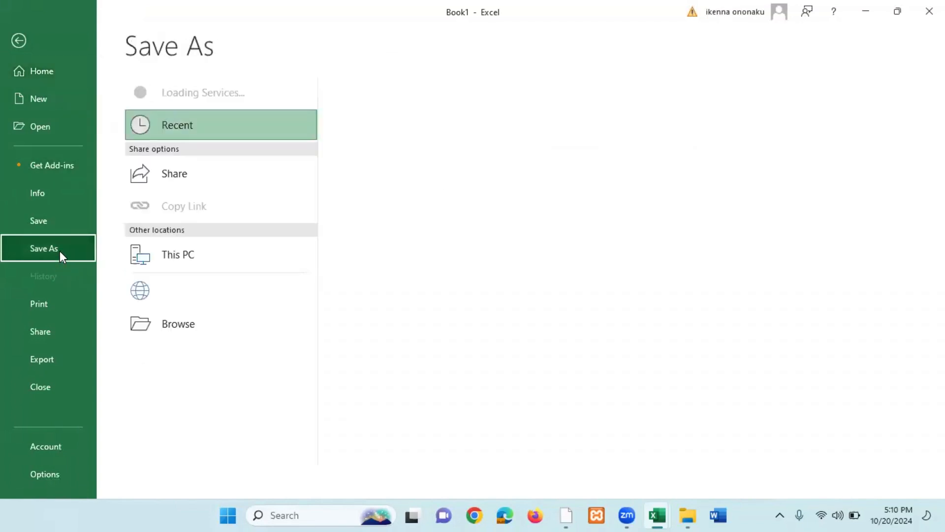
pyautogui.click(176, 322)
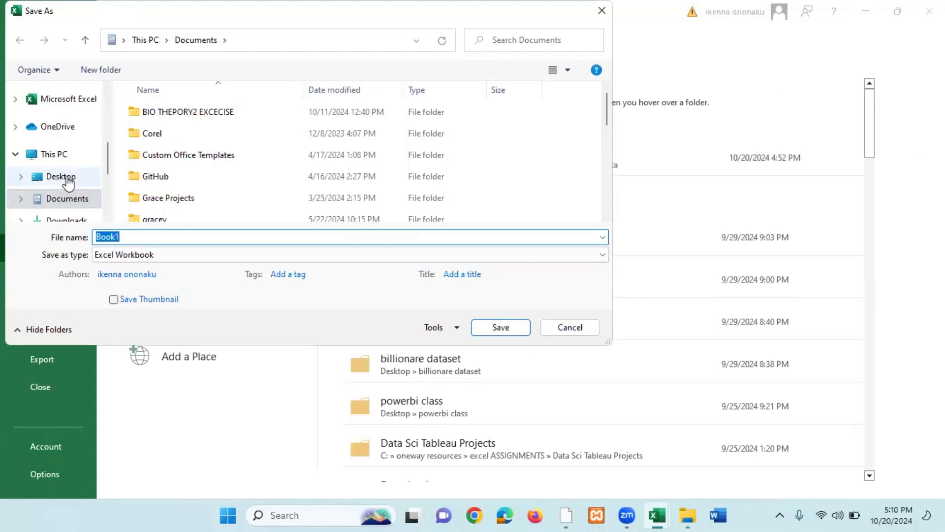
pyautogui.click(68, 176)
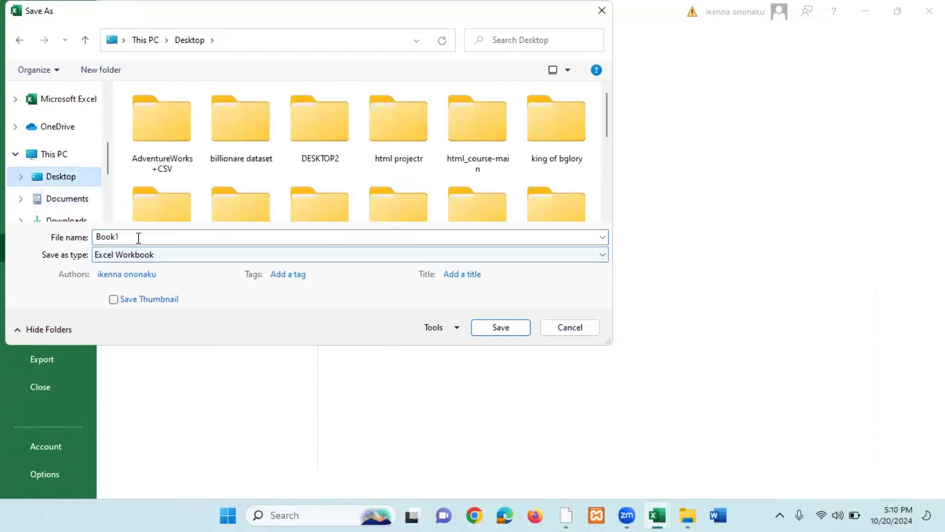
pyautogui.moveTo(138, 238); pyautogui.dragTo(83, 233)
pyautogui.write('m')
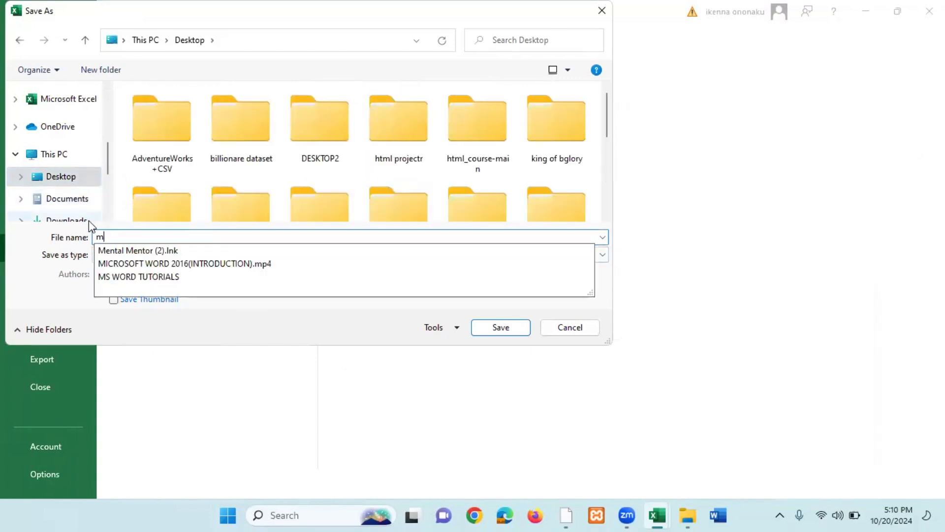
pyautogui.write('y data')
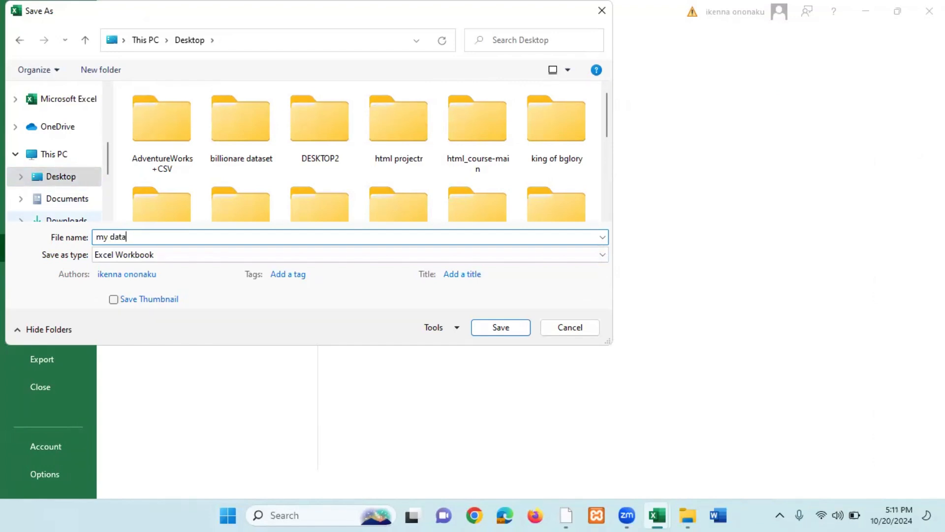
pyautogui.click(499, 331)
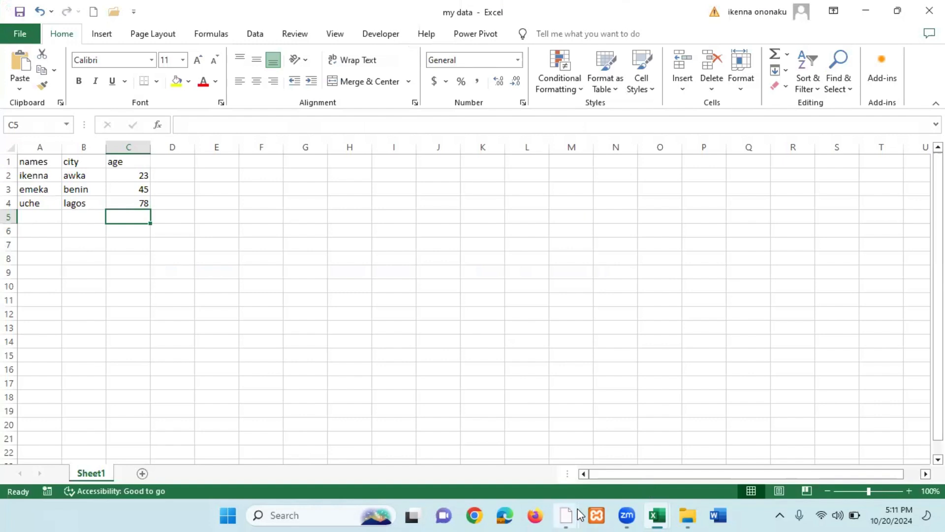
# Switch to Power Query Editor and connect to the my data Excel workbook on the Desktop as a new source
pyautogui.moveTo(568, 515)
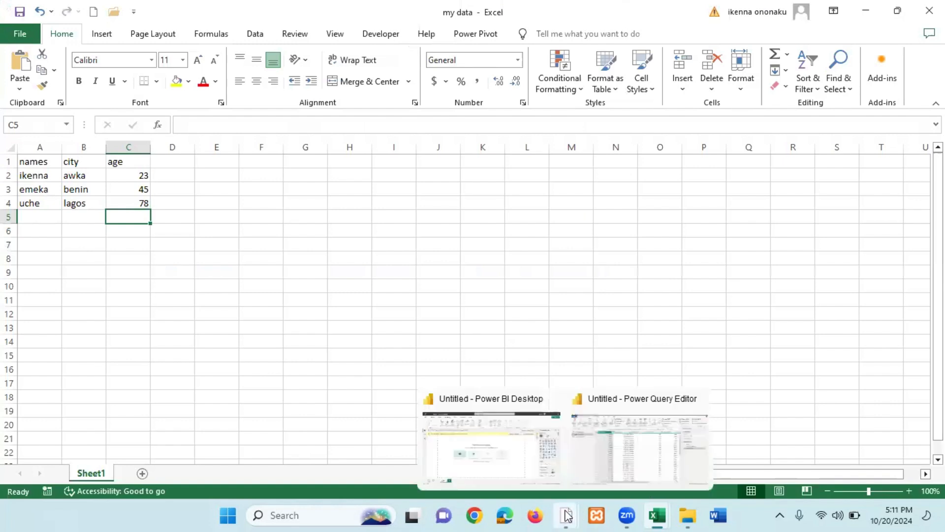
pyautogui.click(650, 455)
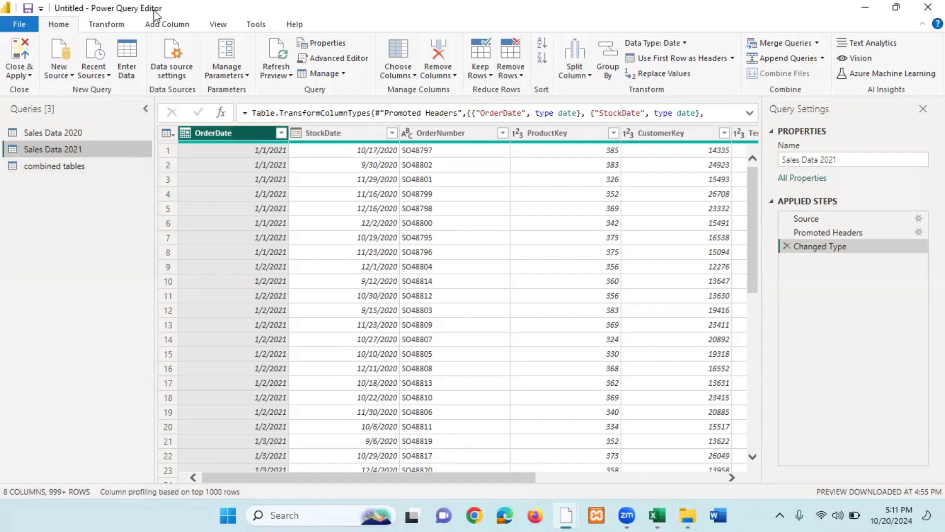
pyautogui.click(58, 58)
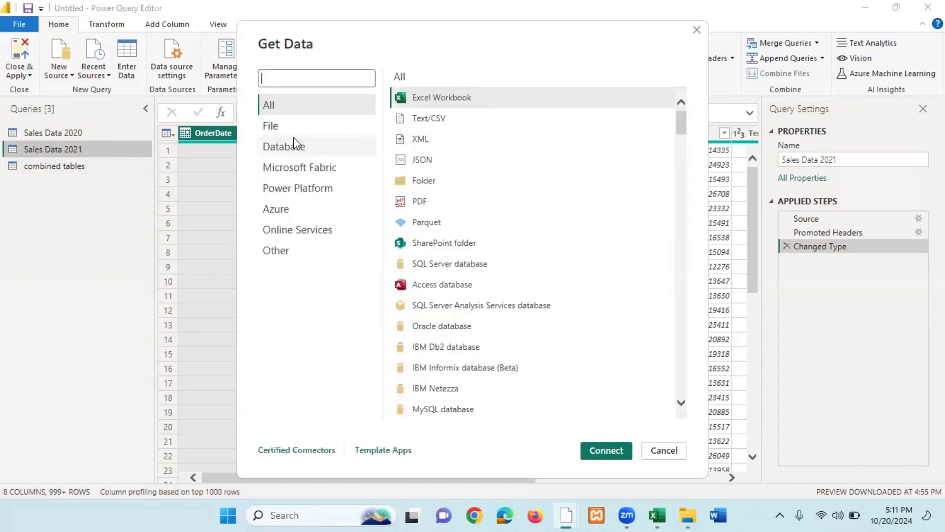
pyautogui.click(281, 128)
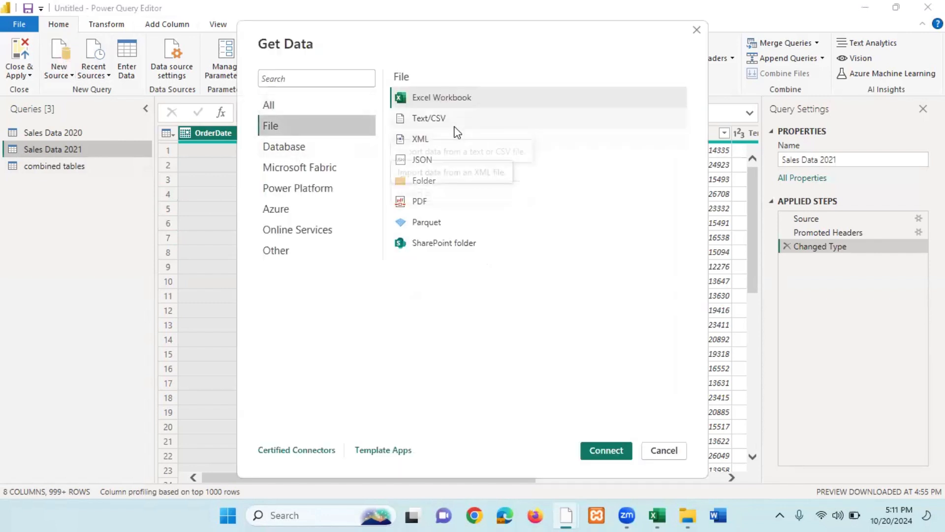
pyautogui.click(428, 118)
pyautogui.click(436, 99)
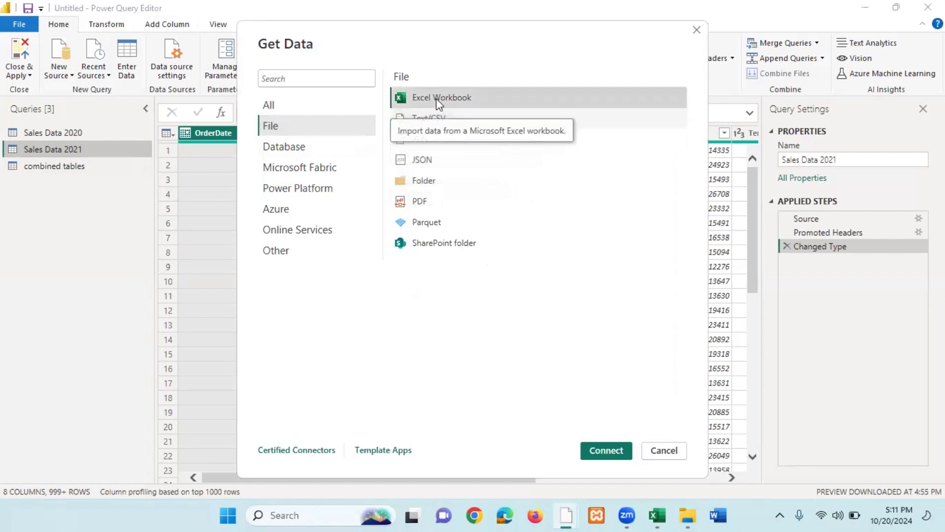
pyautogui.click(606, 450)
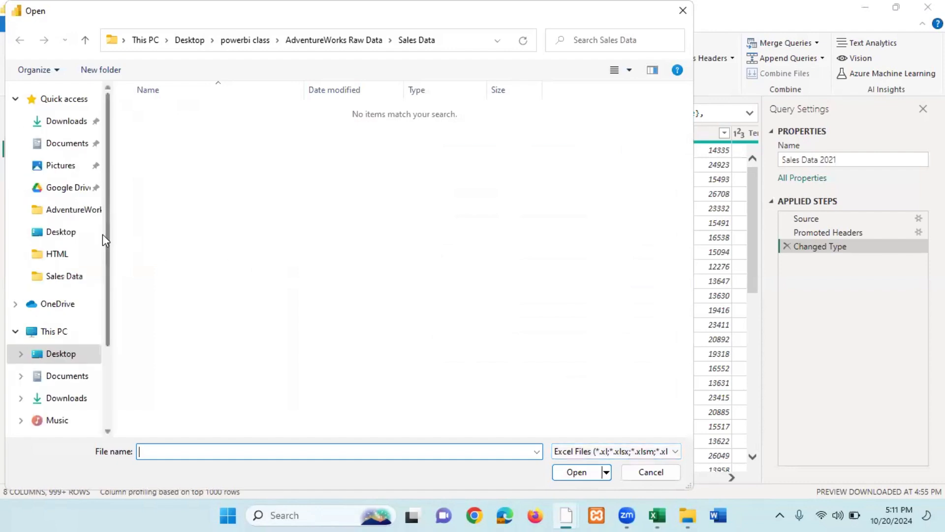
pyautogui.click(63, 356)
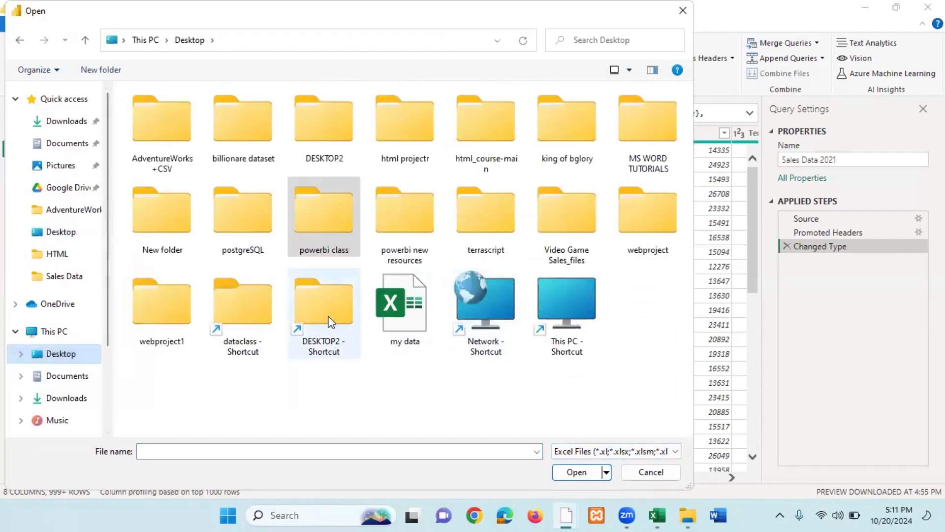
pyautogui.click(417, 315)
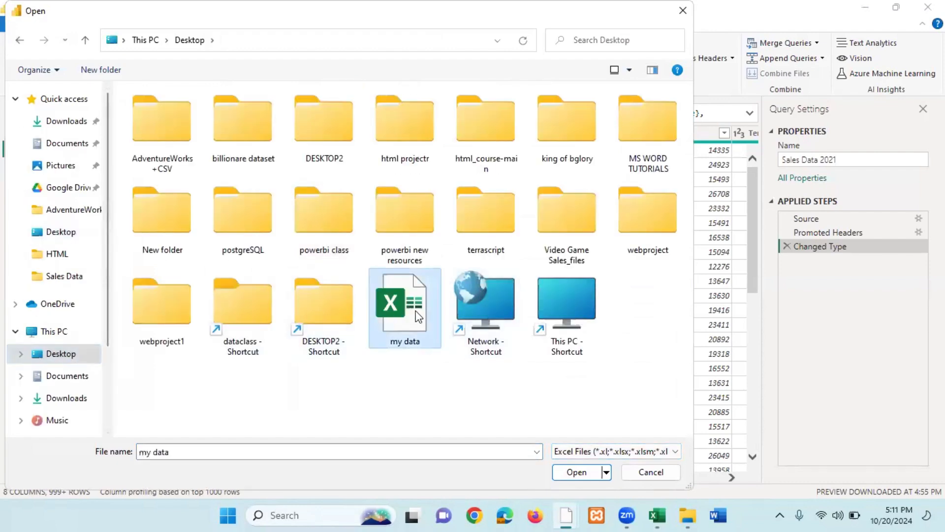
pyautogui.click(583, 472)
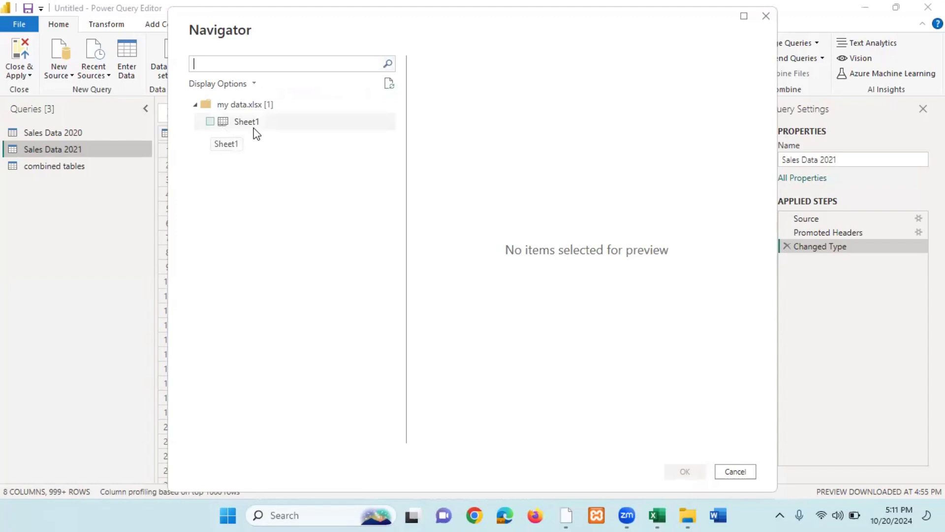
# Look at the my data sheet in Excel, return to Power Query Editor and import Sheet1 as a query
pyautogui.moveTo(659, 516)
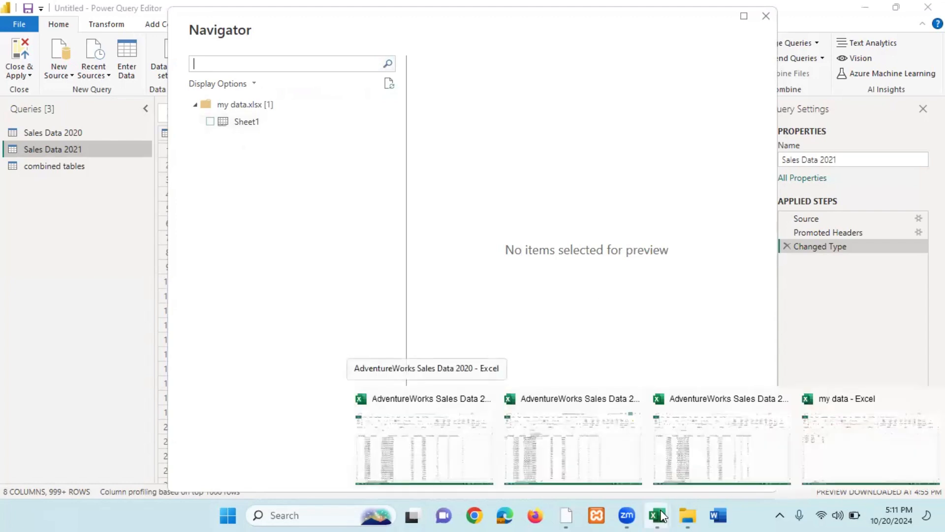
pyautogui.click(864, 459)
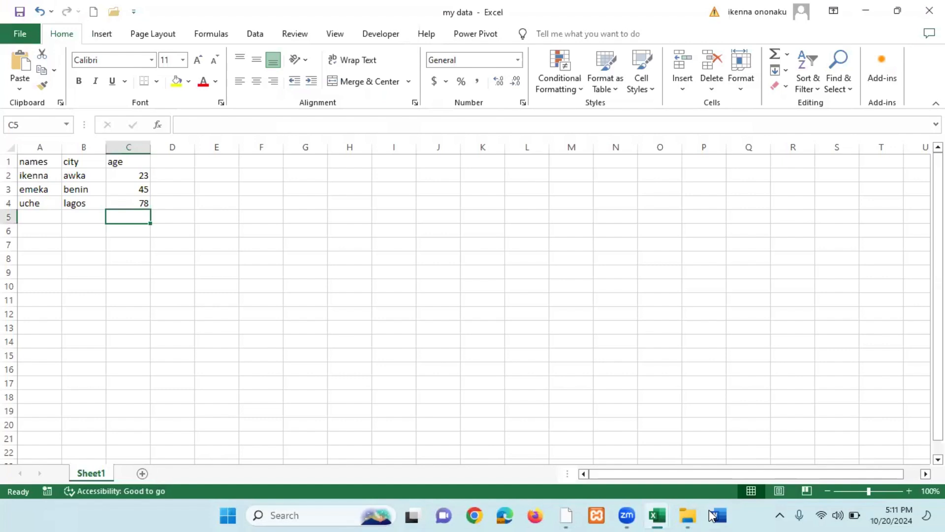
pyautogui.click(566, 515)
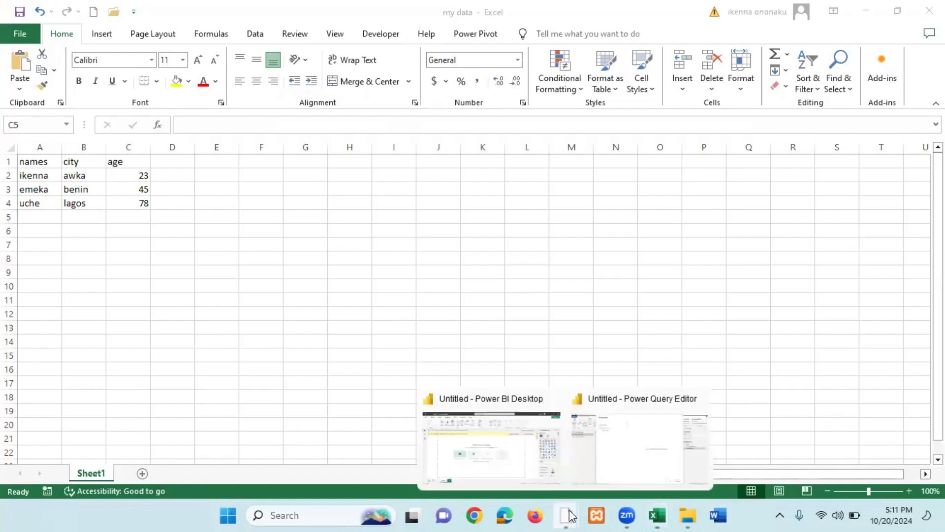
pyautogui.click(657, 462)
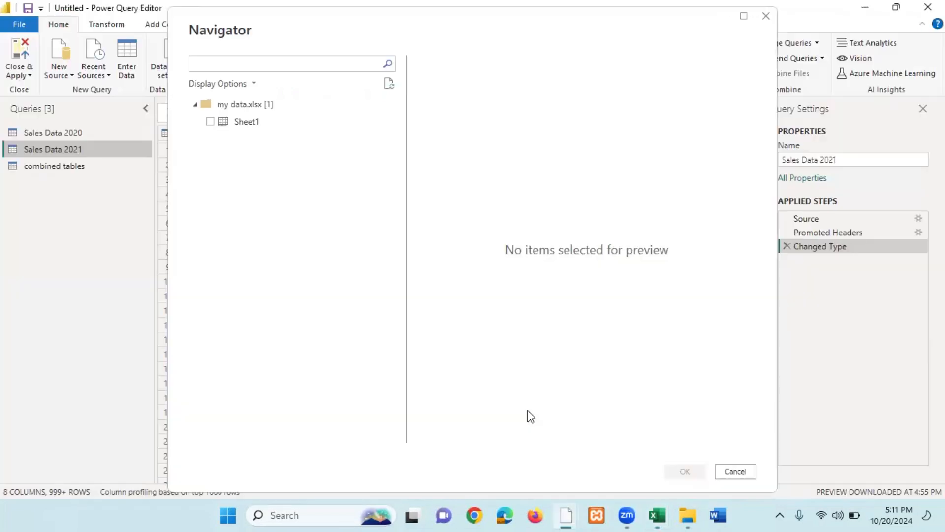
pyautogui.click(211, 121)
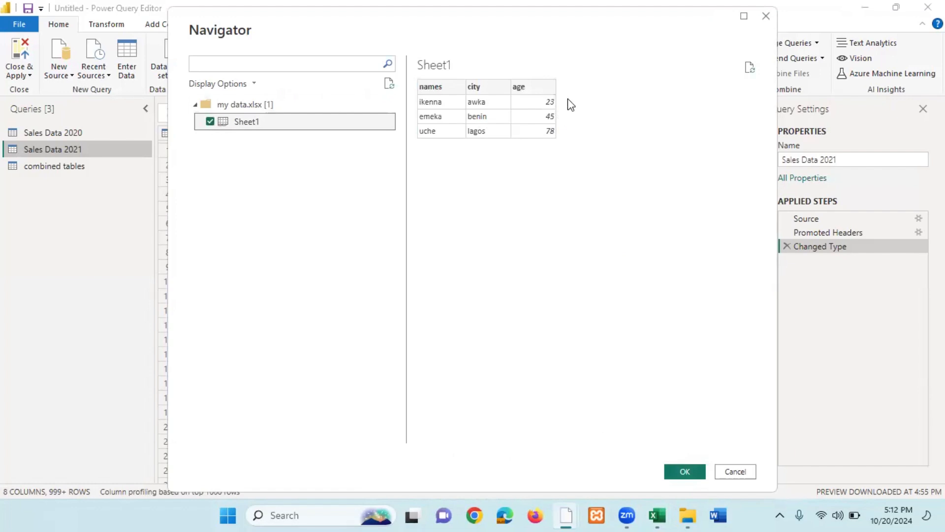
pyautogui.click(685, 470)
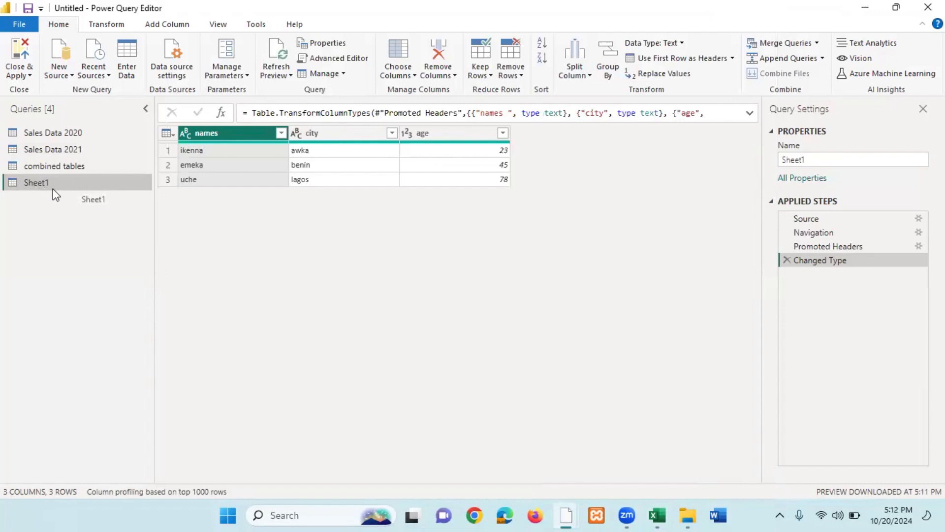
# Rename the imported Sheet1 query as data table
pyautogui.click(821, 162)
pyautogui.press('BackSpace')
pyautogui.press('BackSpace')
pyautogui.press('BackSpace')
pyautogui.press('BackSpace')
pyautogui.press('BackSpace')
pyautogui.press('BackSpace')
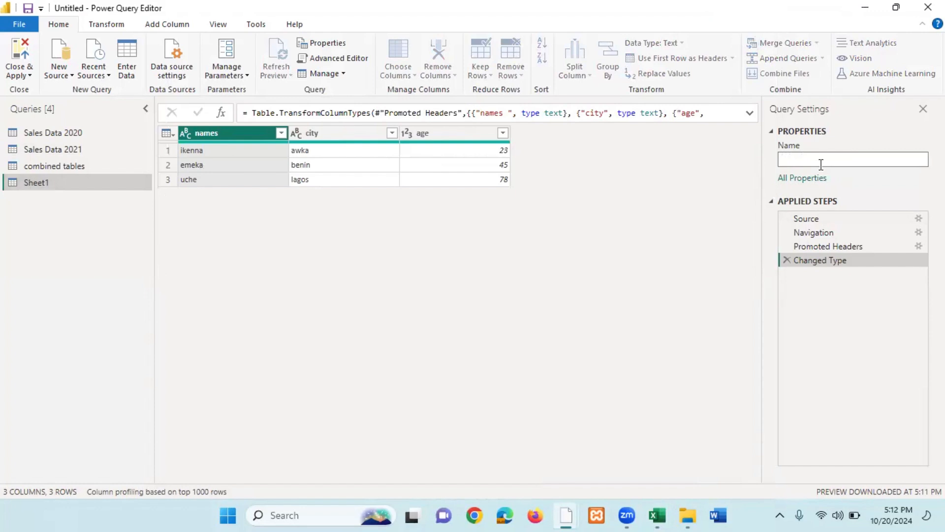
pyautogui.write('data table')
pyautogui.click(264, 190)
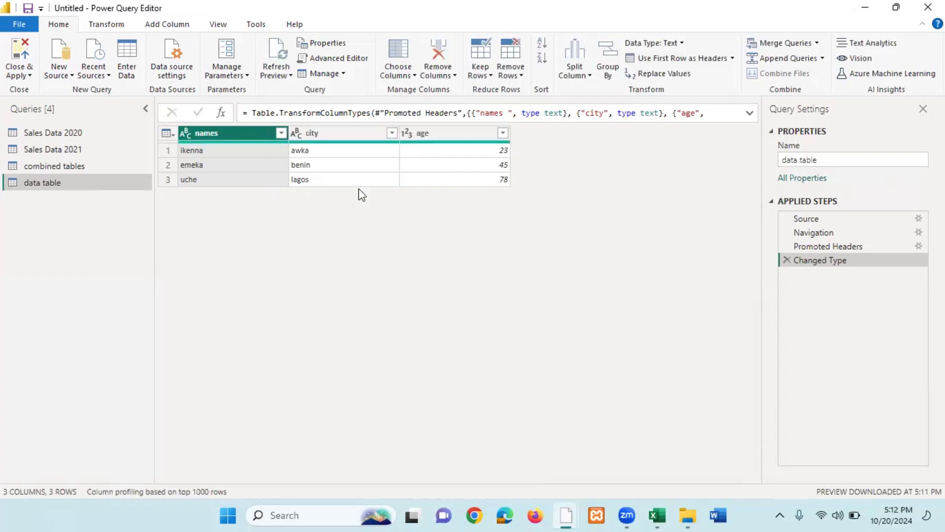
# Inspect the city and age columns and the names in data table, and switch to the my data workbook in Excel
pyautogui.click(352, 138)
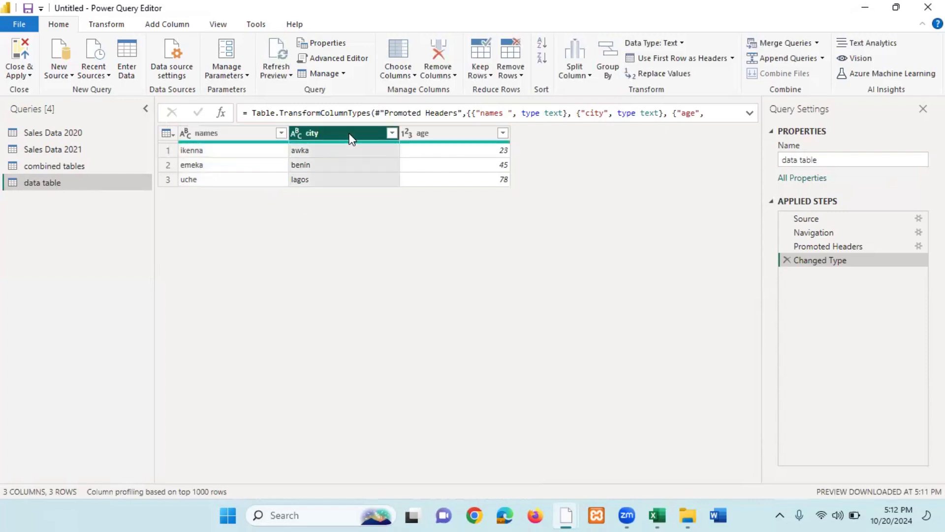
pyautogui.click(442, 137)
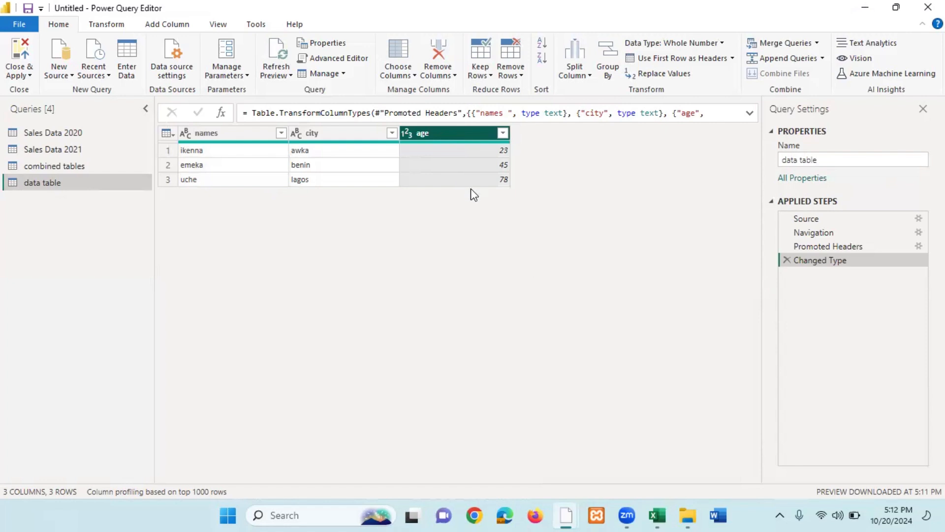
pyautogui.moveTo(658, 515)
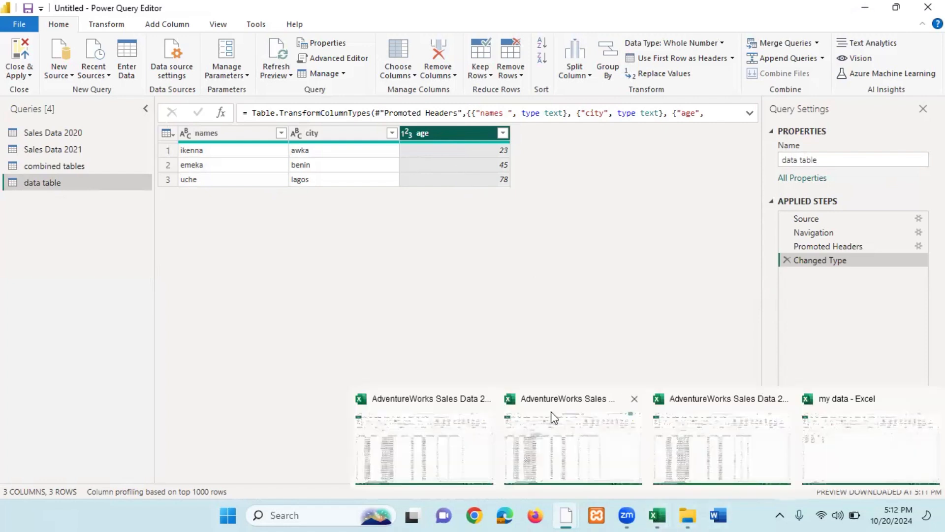
pyautogui.click(198, 150)
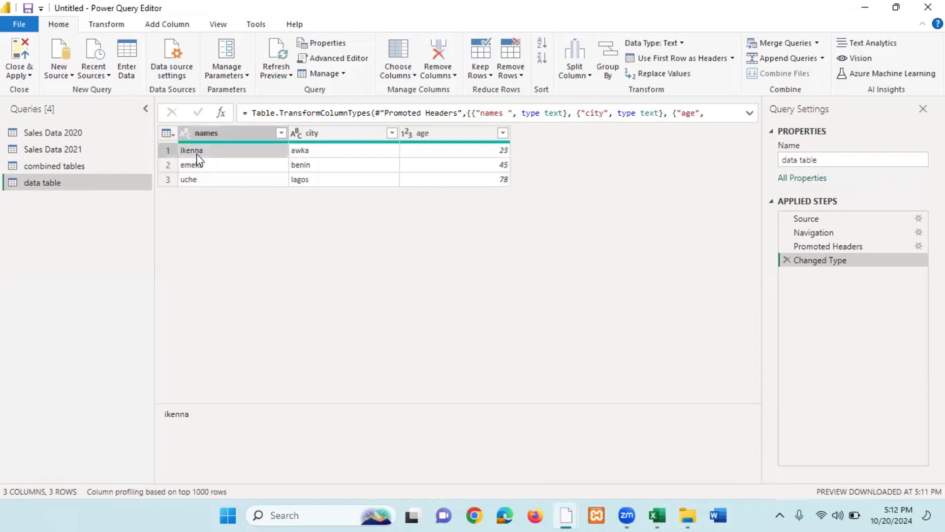
pyautogui.click(211, 184)
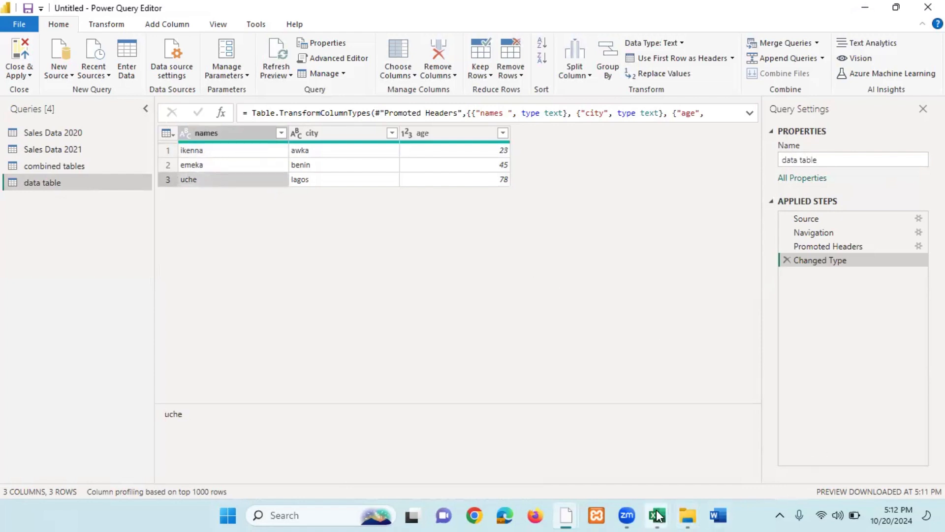
pyautogui.moveTo(658, 515)
pyautogui.click(862, 467)
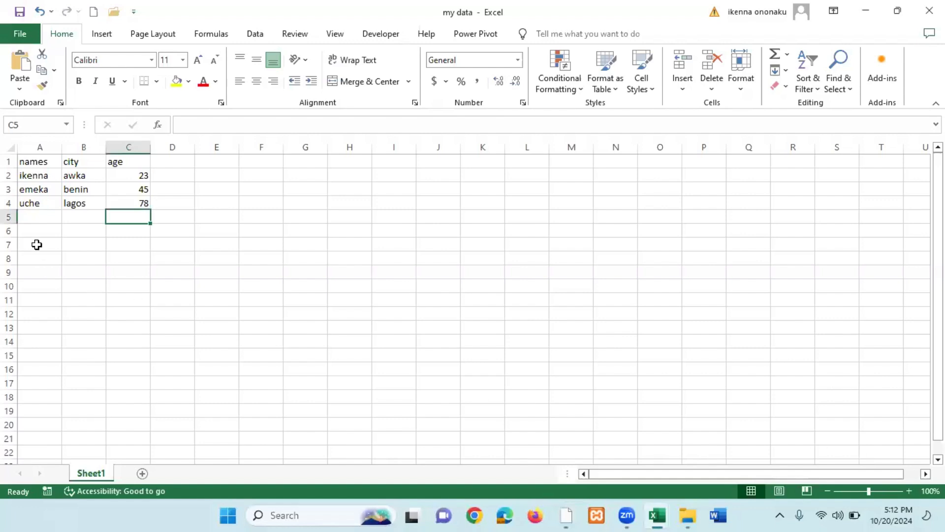
# Add a record in row 5 of Sheet1 with a first name, city aba and age 67
pyautogui.click(43, 216)
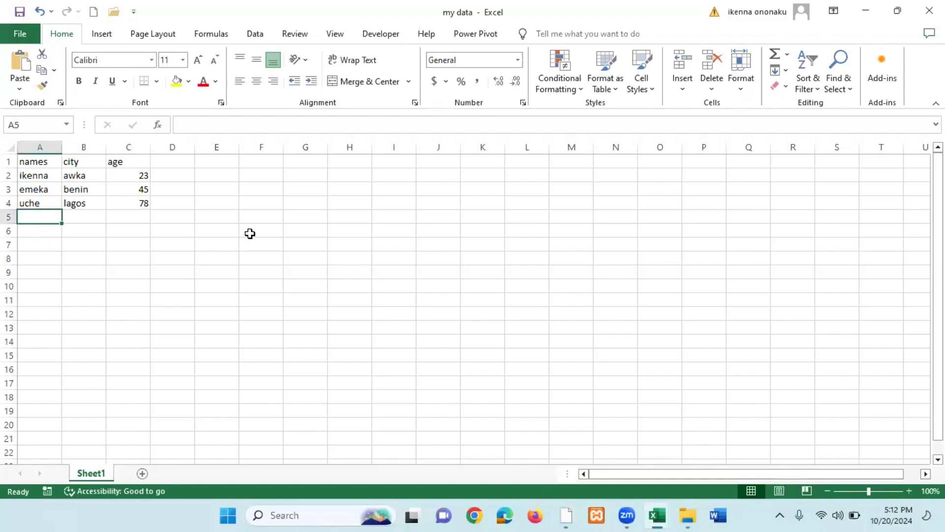
pyautogui.write('ken')
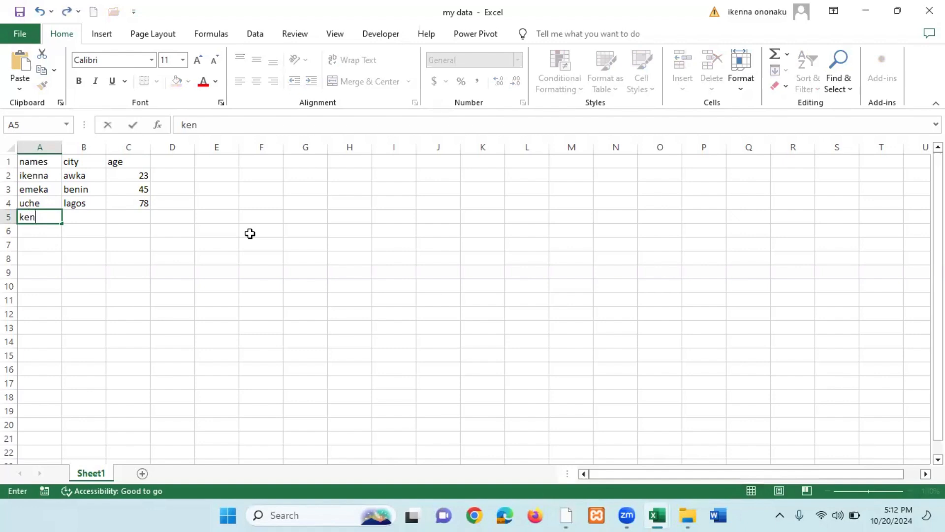
pyautogui.press('Tab')
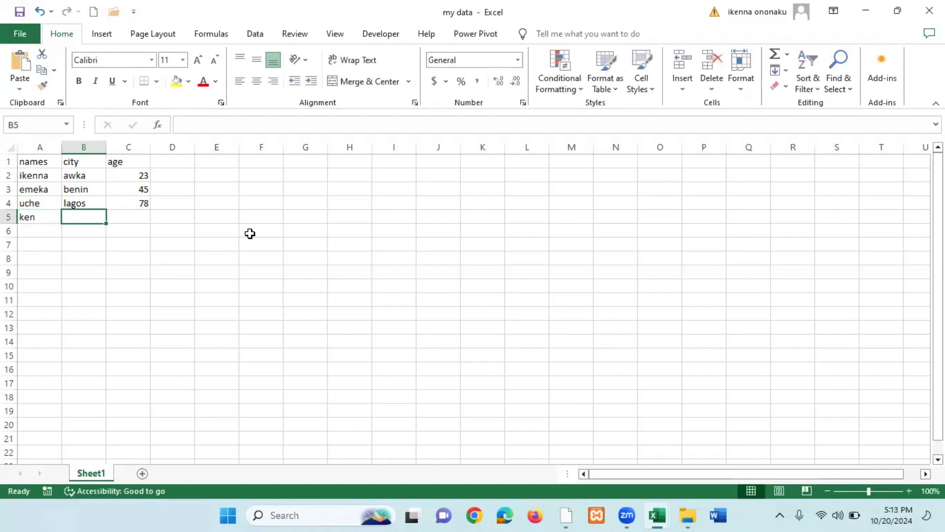
pyautogui.write('aba')
pyautogui.press('Tab')
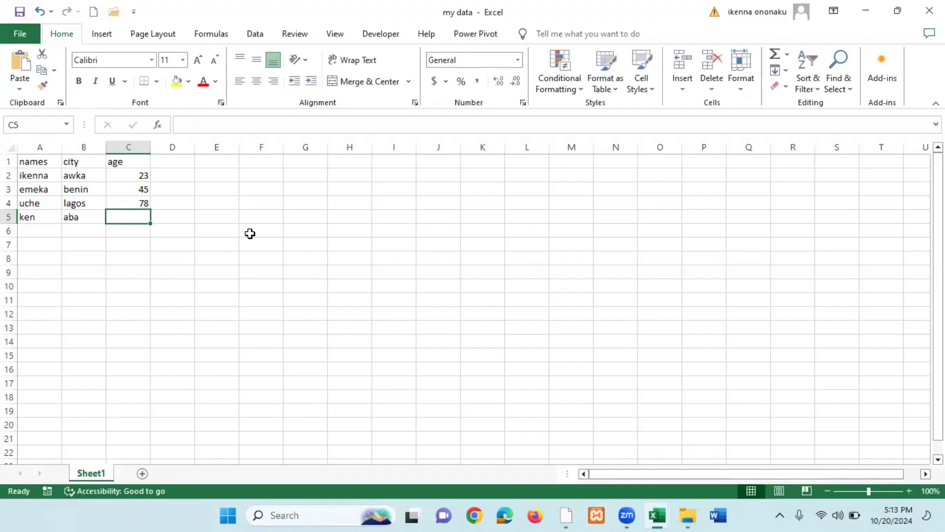
pyautogui.write('67')
pyautogui.hotkey('shift', 'Tab')
pyautogui.hotkey('shift', 'Tab')
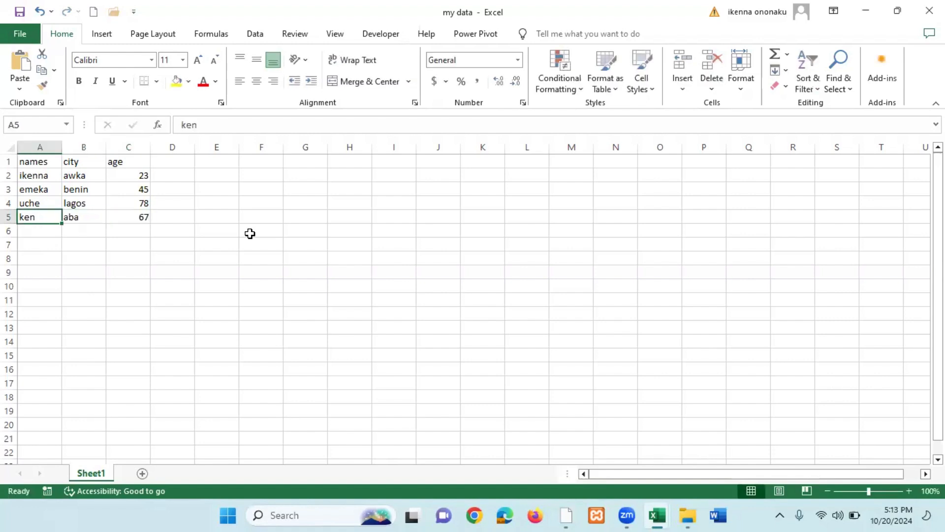
pyautogui.press('Down')
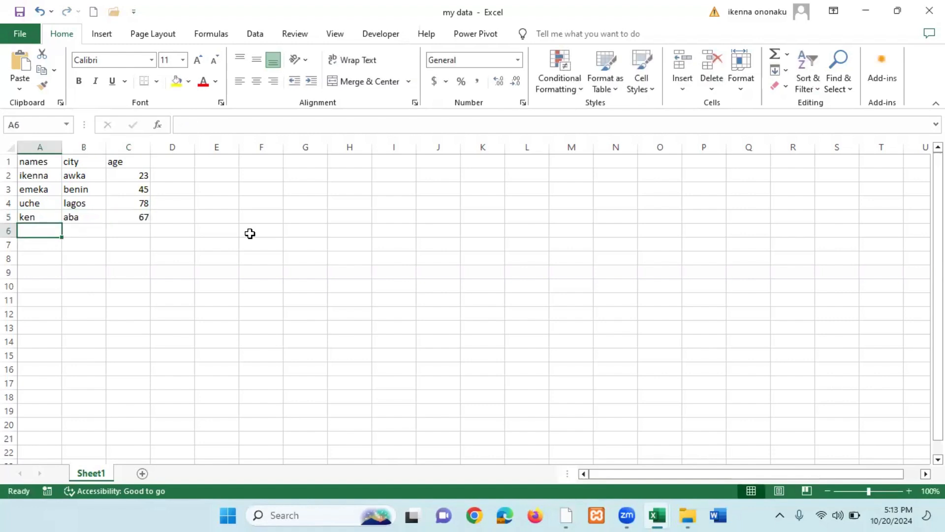
# Add a record in row 6 of Sheet1 with a first name, city owerri and age 54
pyautogui.write('emen')
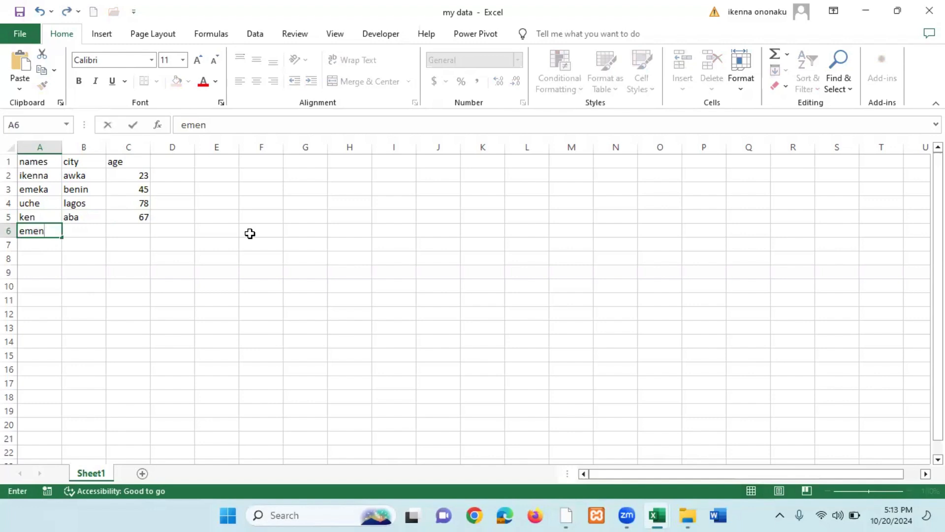
pyautogui.write('ike')
pyautogui.press('Tab')
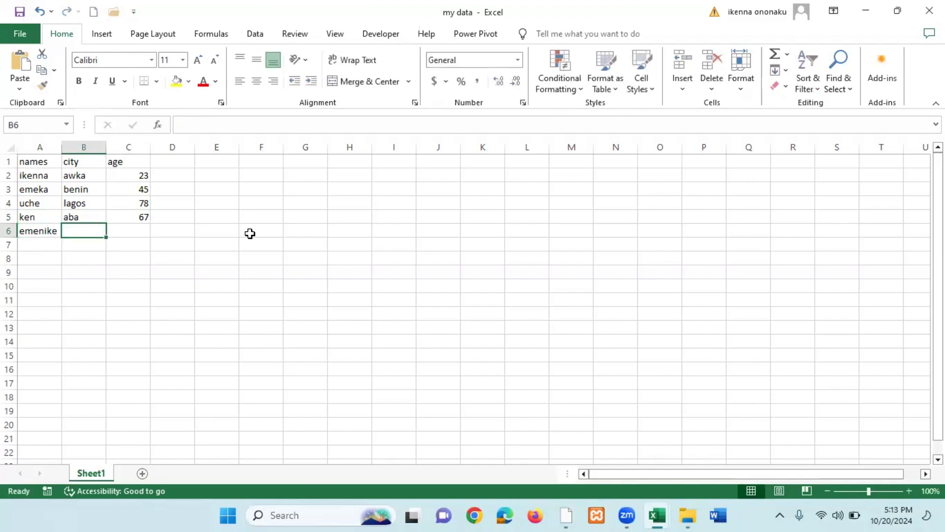
pyautogui.write('o')
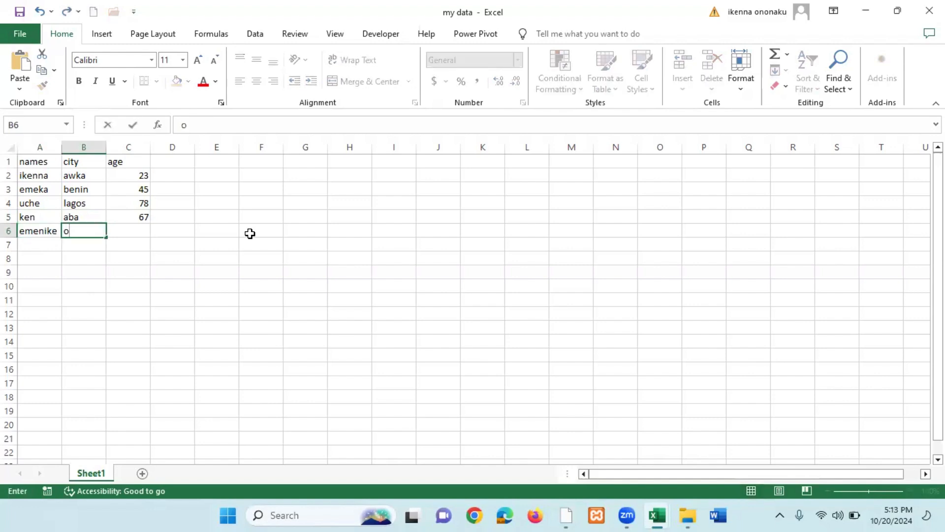
pyautogui.write('werri')
pyautogui.press('Tab')
pyautogui.write('54')
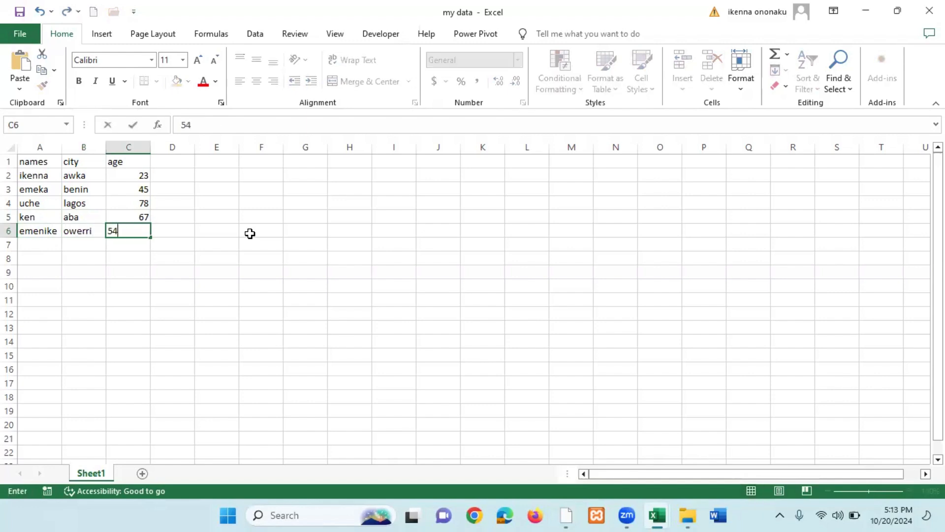
pyautogui.click(252, 232)
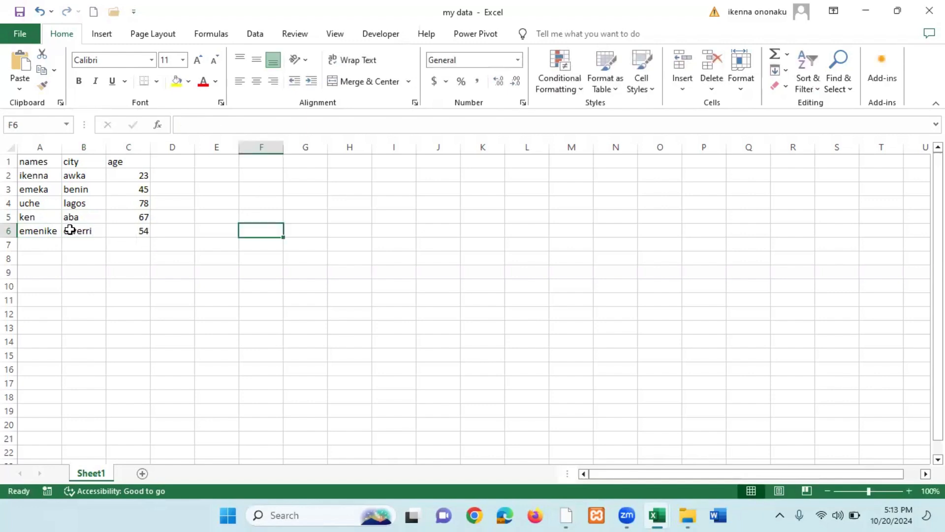
# Look over the new rows 5 and 6 and save the my data workbook
pyautogui.click(8, 217)
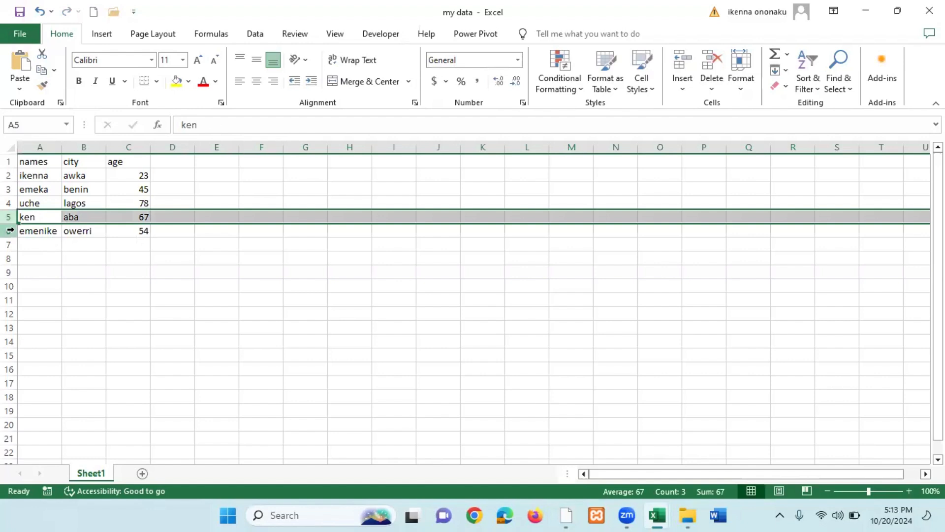
pyautogui.click(10, 230)
pyautogui.click(18, 29)
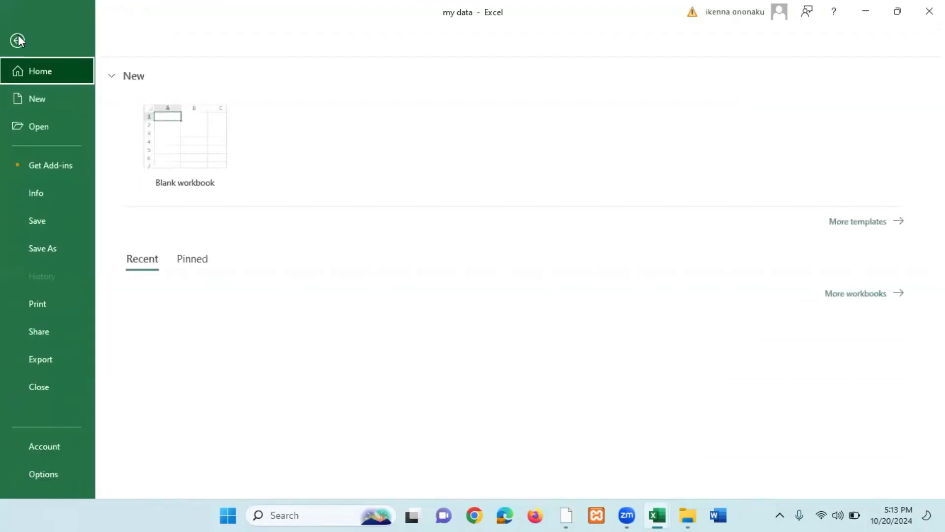
pyautogui.click(49, 219)
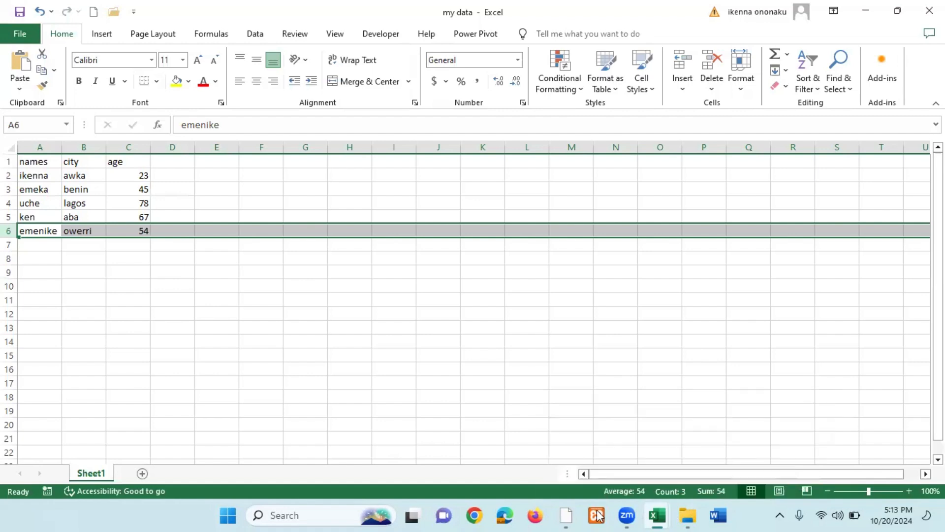
# Switch to Power Query Editor and refresh the preview of the data table query
pyautogui.moveTo(573, 515)
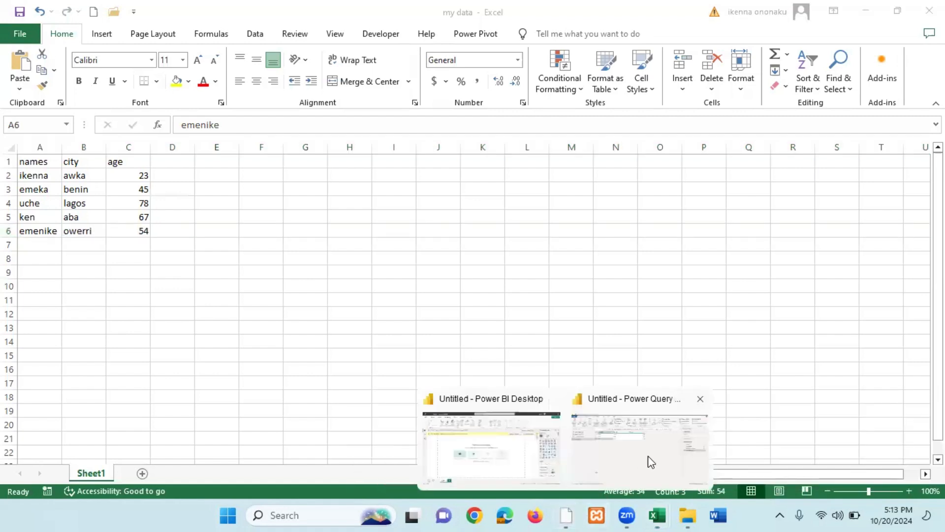
pyautogui.click(648, 456)
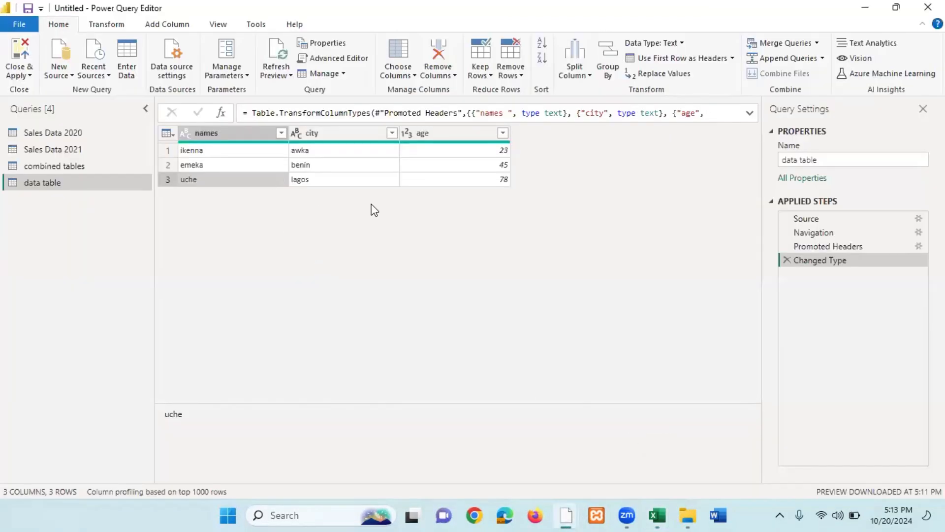
pyautogui.click(326, 180)
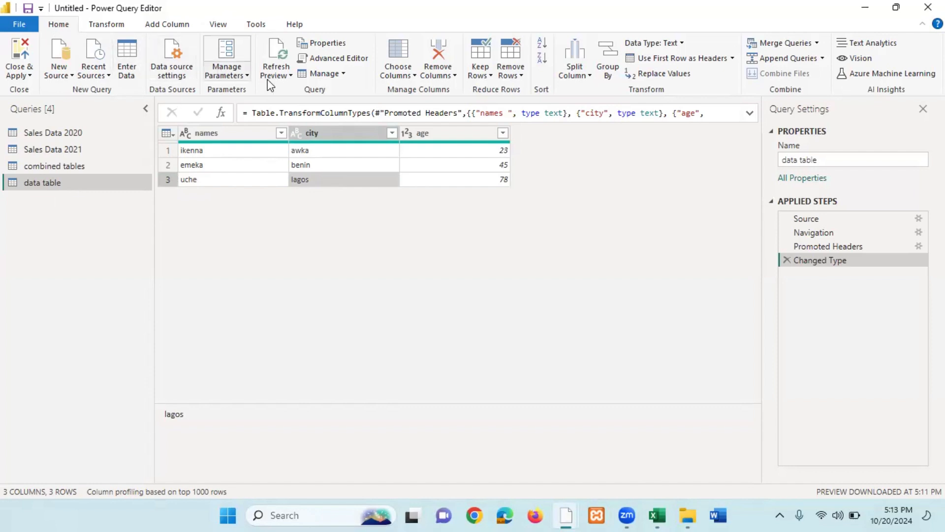
pyautogui.click(291, 79)
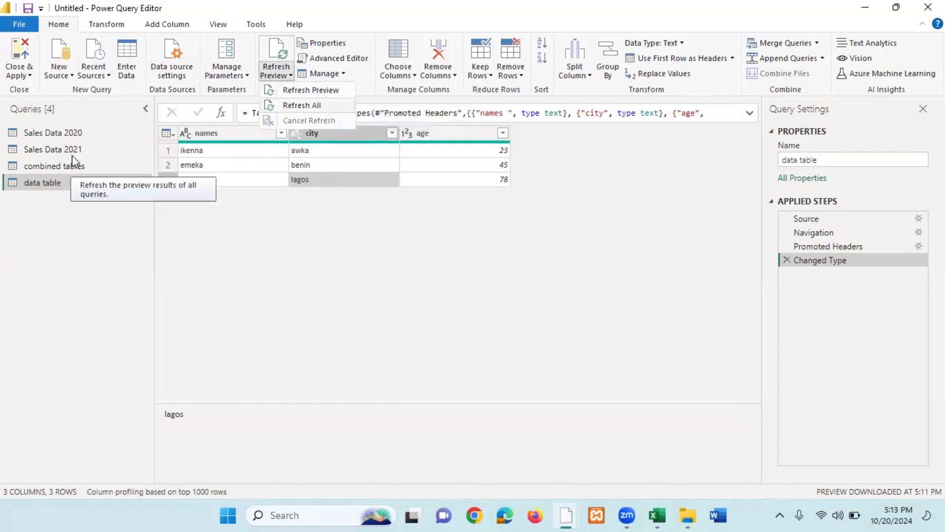
pyautogui.click(291, 75)
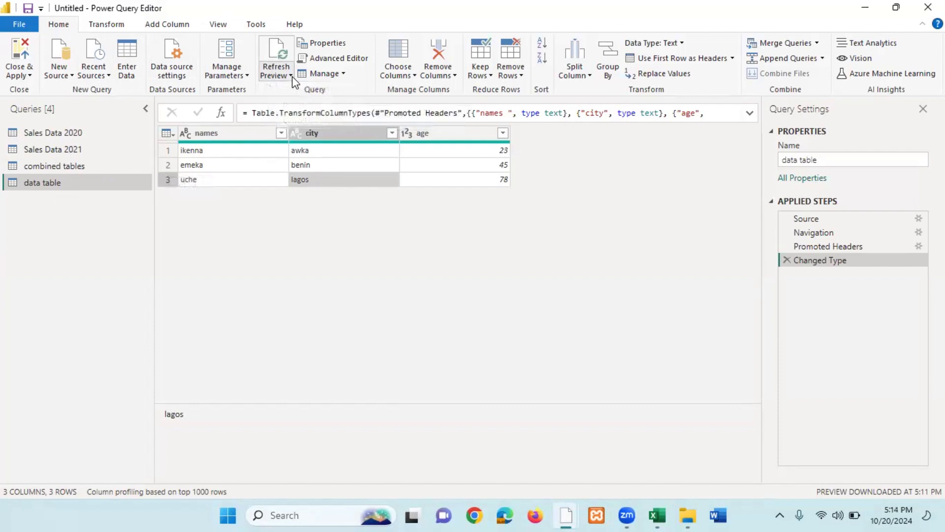
pyautogui.click(290, 76)
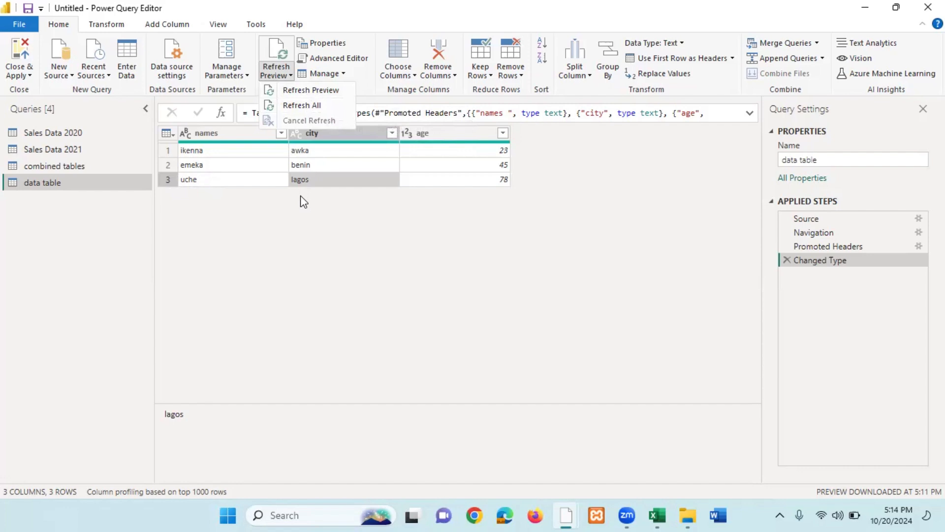
pyautogui.click(310, 90)
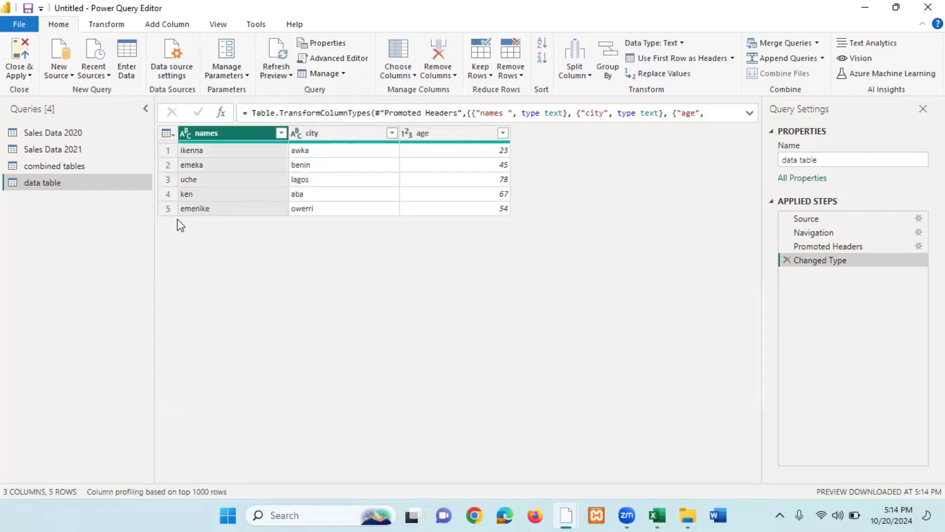
# Check the names in rows 4 and 5 of the refreshed data table query
pyautogui.click(206, 192)
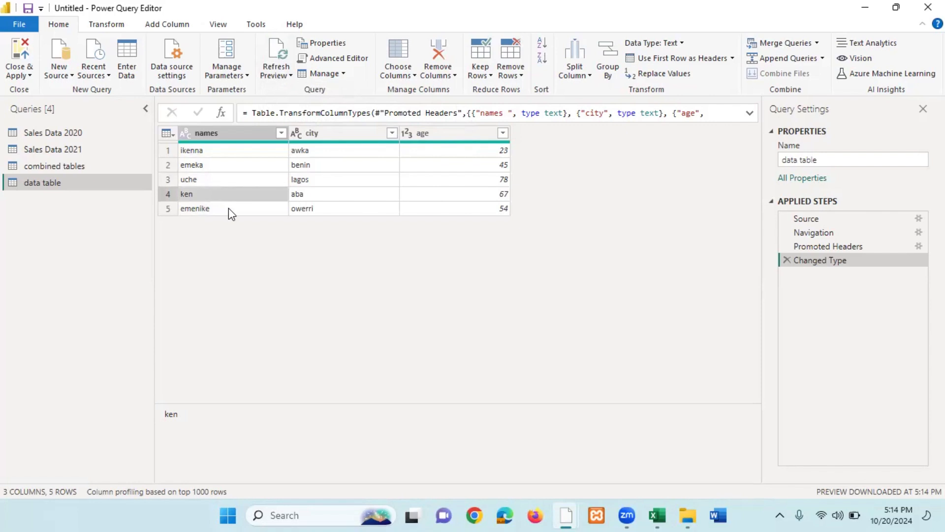
pyautogui.click(228, 208)
pyautogui.click(235, 192)
pyautogui.click(241, 207)
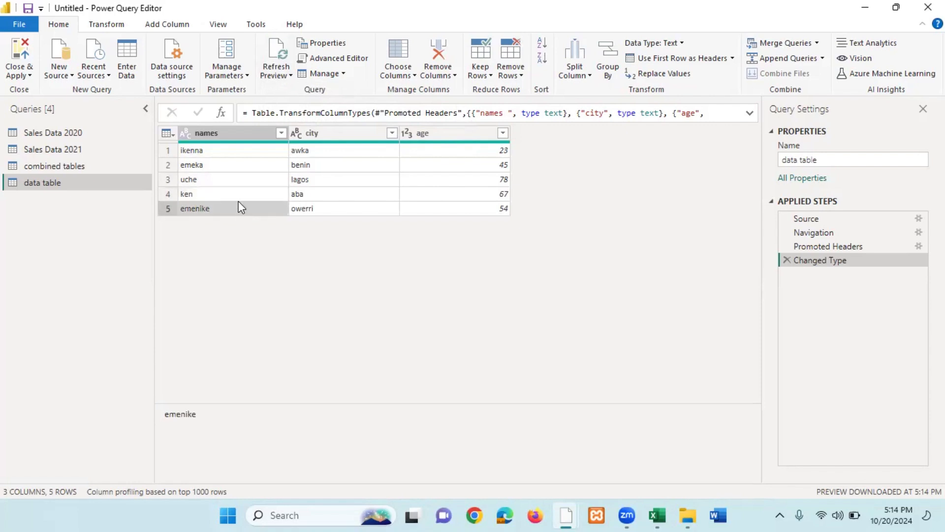
pyautogui.click(239, 195)
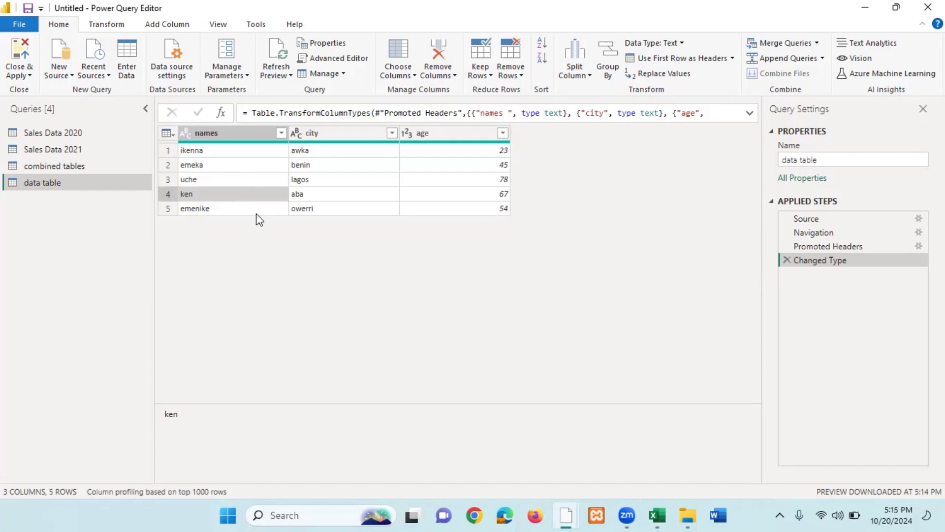
# Refresh the previews of all queries and look at the load and report refresh options of data table
pyautogui.click(290, 75)
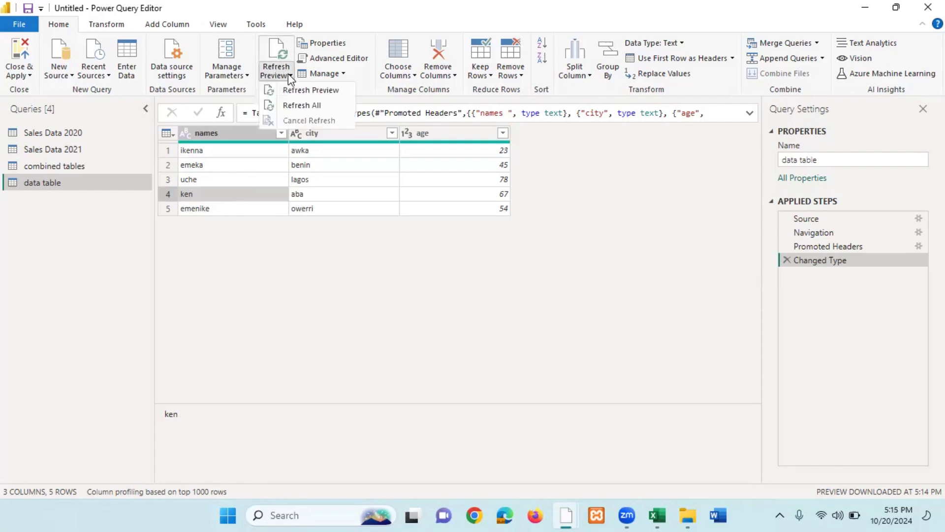
pyautogui.click(314, 105)
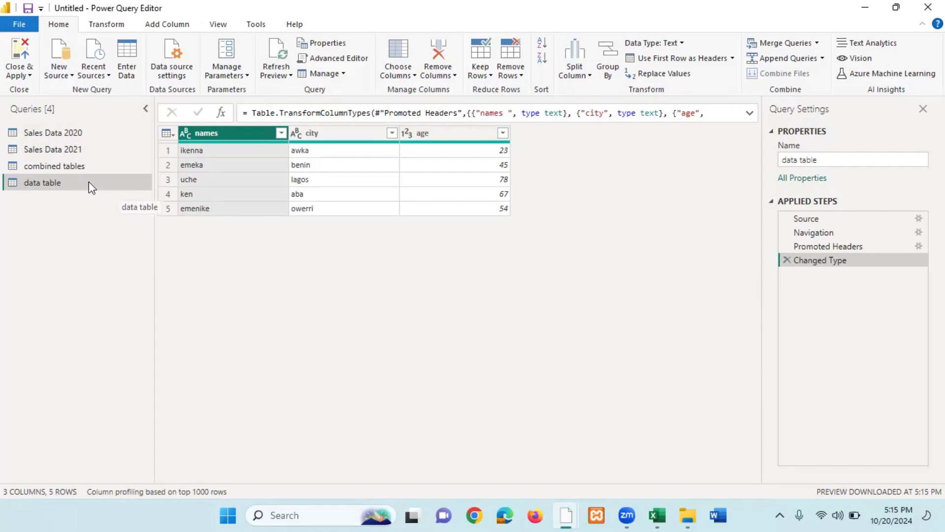
pyautogui.rightClick(52, 182)
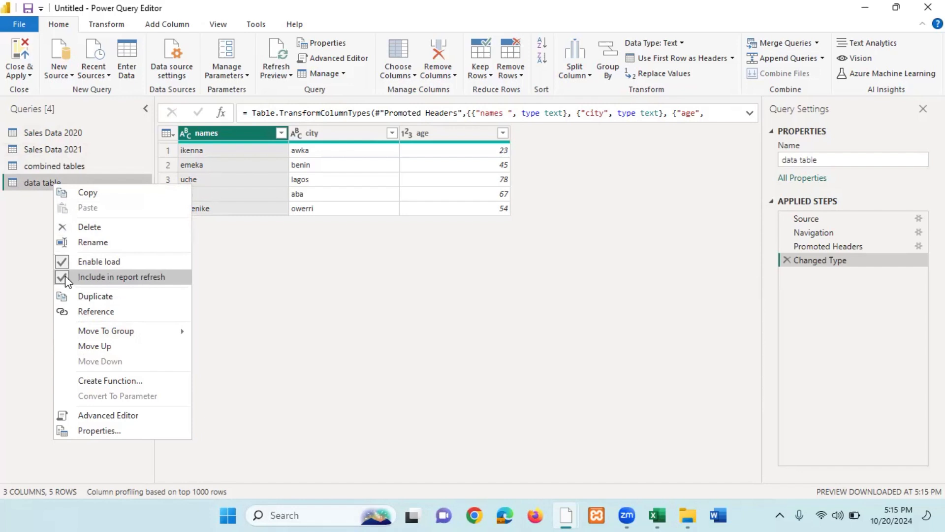
pyautogui.click(273, 293)
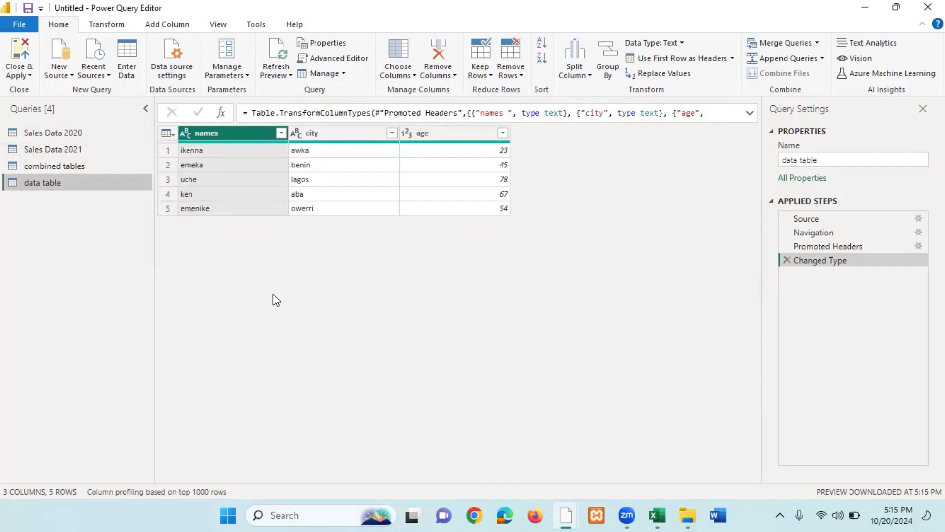
# View the combined tables, Sales Data 2021 and Sales Data 2020 queries
pyautogui.click(49, 168)
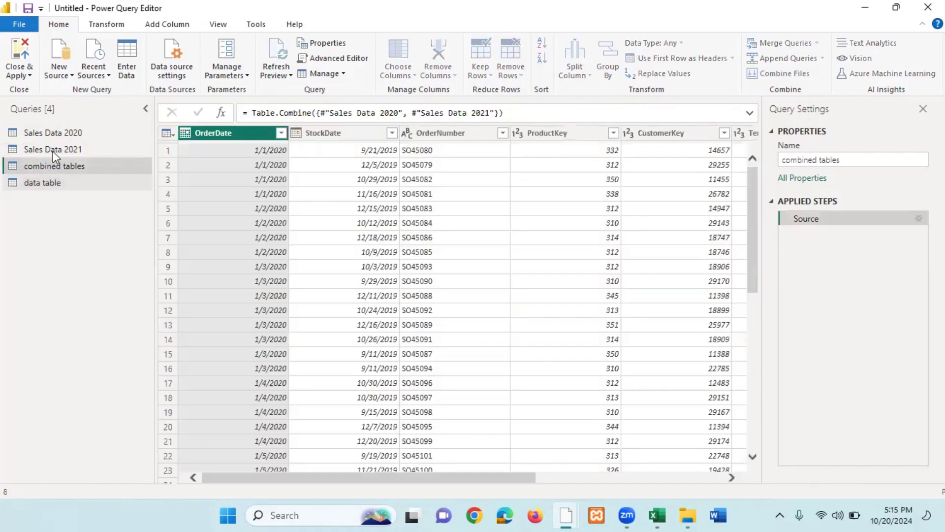
pyautogui.click(53, 150)
pyautogui.click(56, 133)
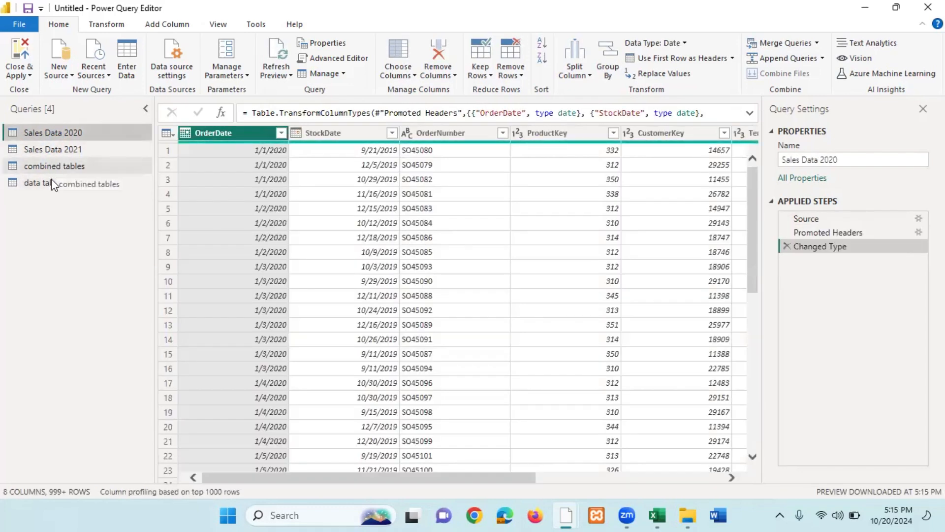
# Exclude the data table query from report refresh and recheck its Include in report refresh setting
pyautogui.rightClick(63, 183)
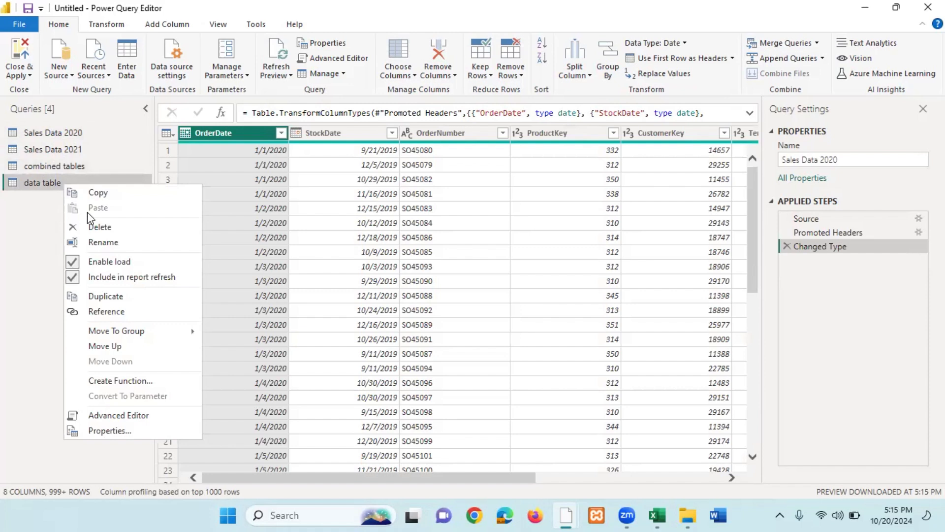
pyautogui.click(73, 284)
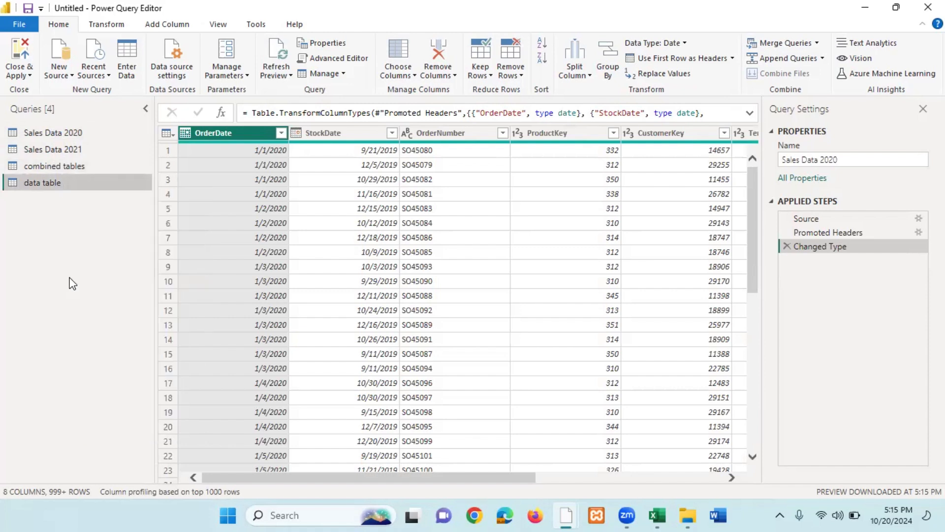
pyautogui.click(21, 183)
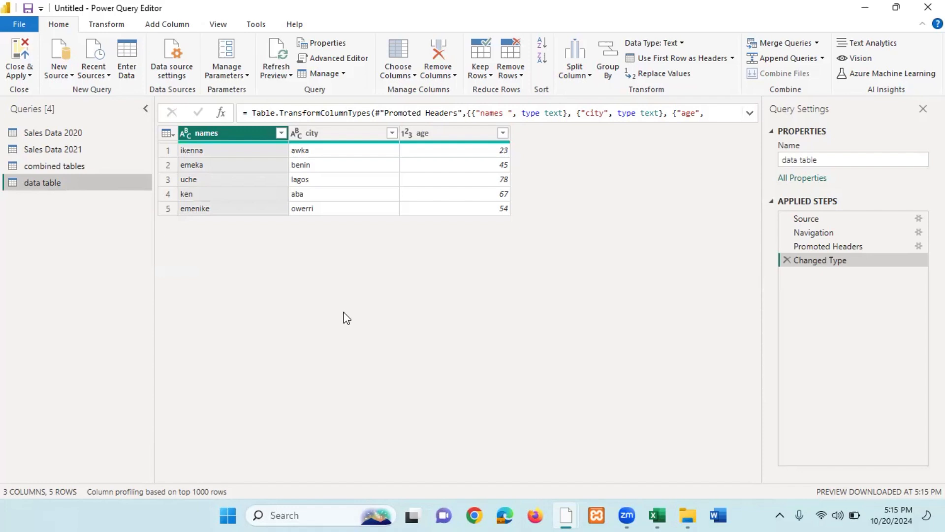
pyautogui.rightClick(49, 182)
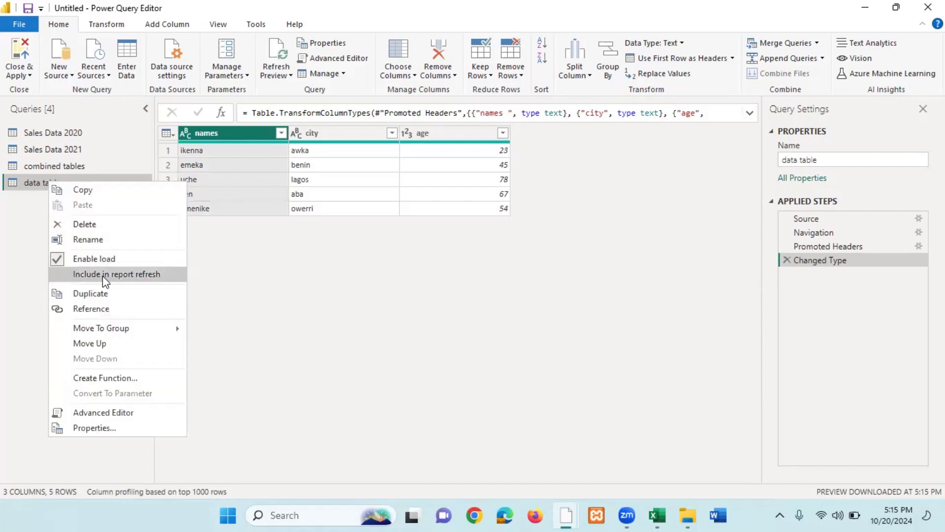
pyautogui.click(29, 273)
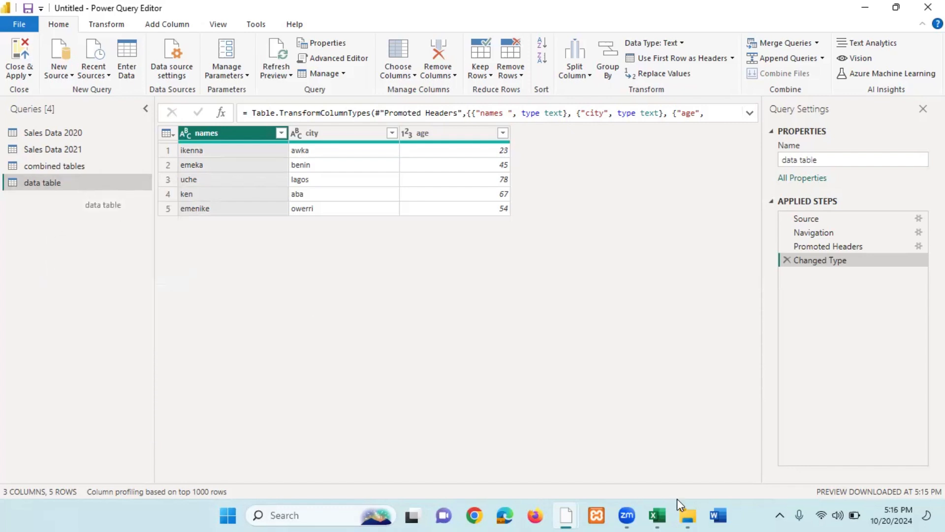
# Switch to the my data workbook in Excel, add a person's name, city oguta and age 23 in row 7, and save it
pyautogui.moveTo(701, 516)
pyautogui.click(660, 515)
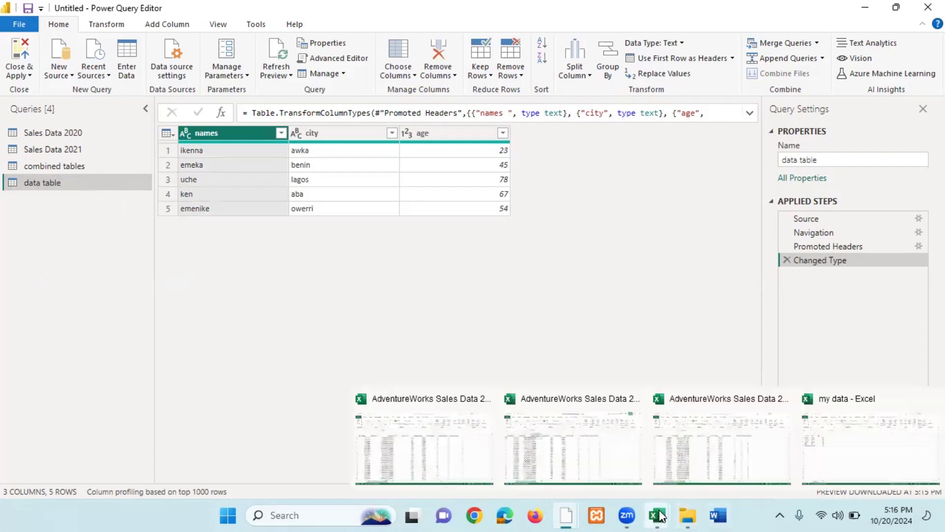
pyautogui.click(834, 460)
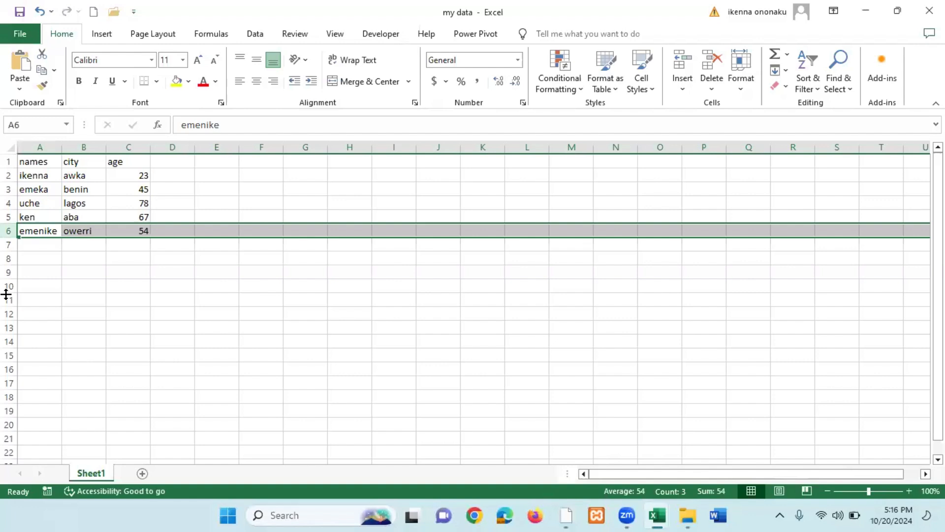
pyautogui.click(32, 248)
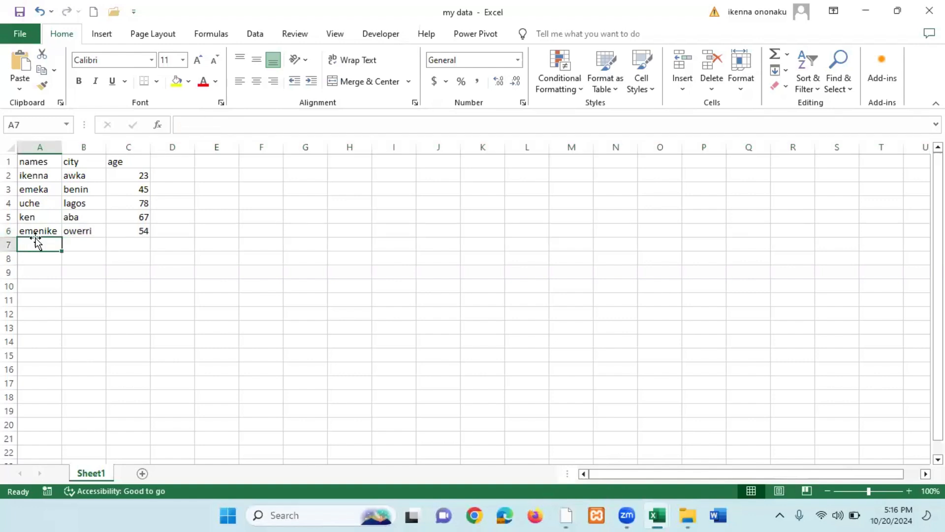
pyautogui.write('amaka')
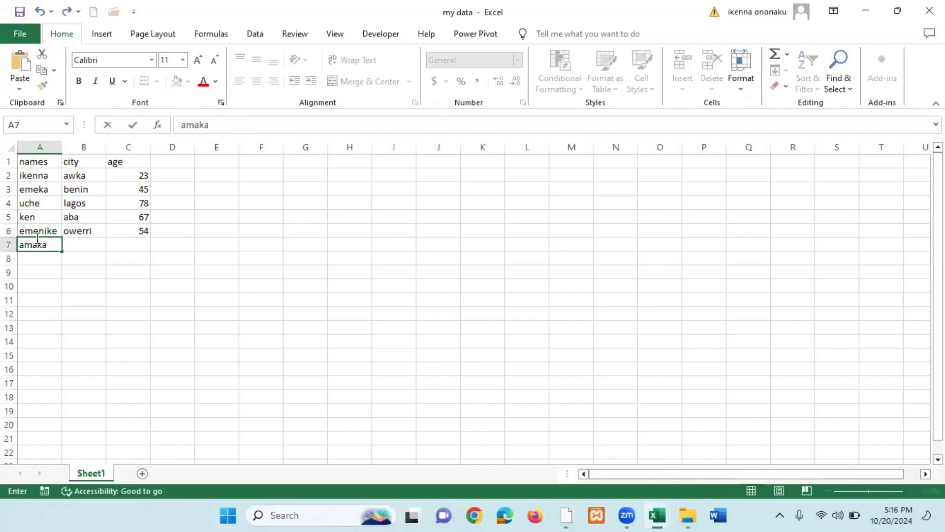
pyautogui.press('Tab')
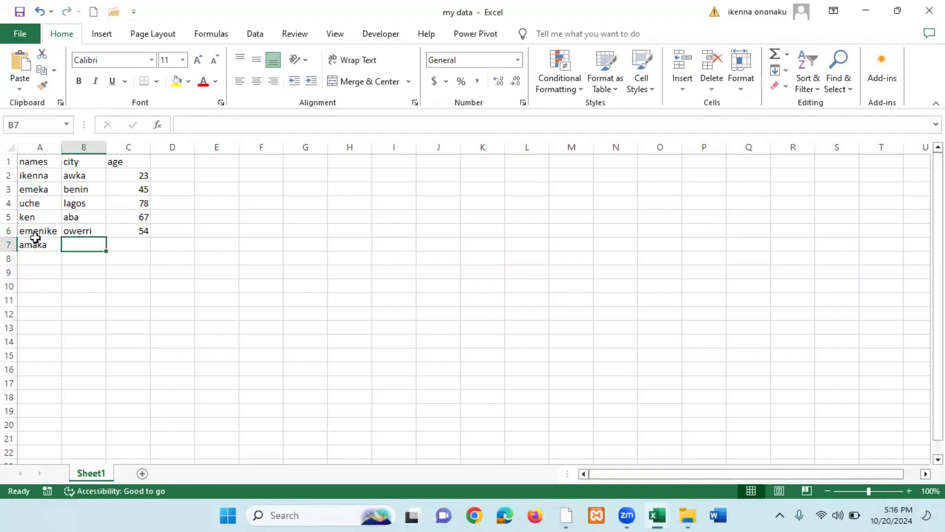
pyautogui.write('oguta')
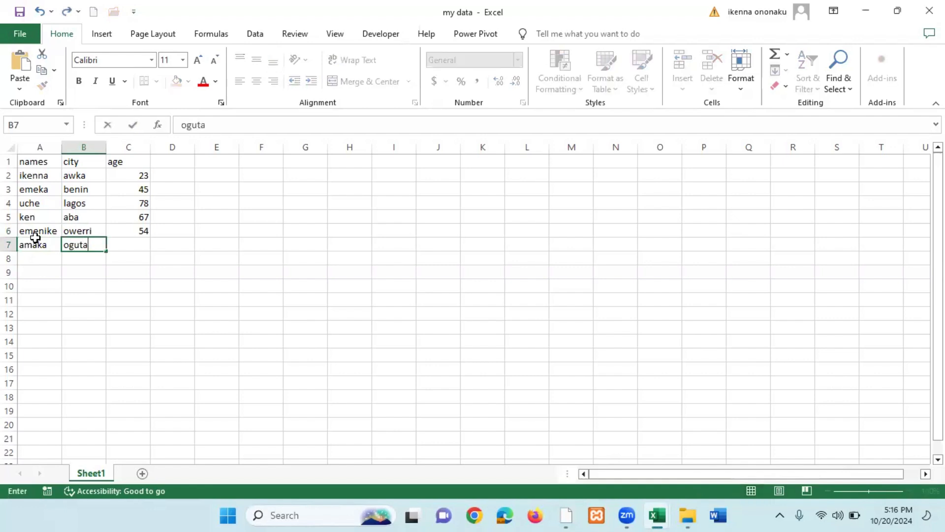
pyautogui.press('Tab')
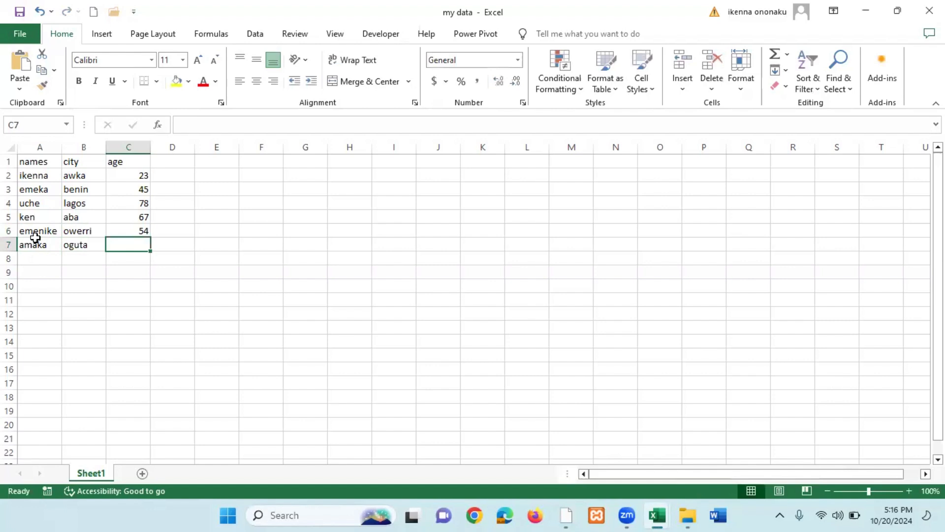
pyautogui.write('23')
pyautogui.press('Return')
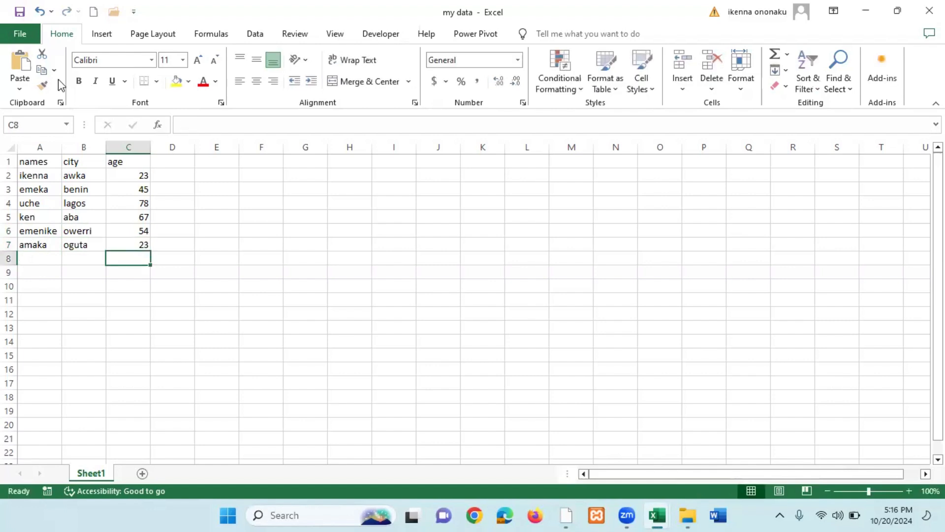
pyautogui.click(27, 31)
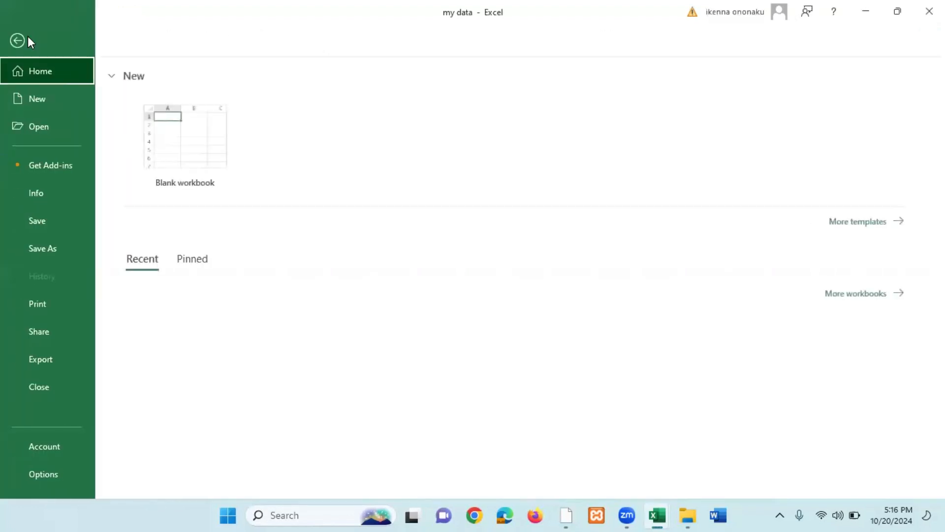
pyautogui.click(51, 226)
# Return to Power Query Editor, refresh the preview of the data table query and recheck its Include in report refresh setting
pyautogui.moveTo(569, 514)
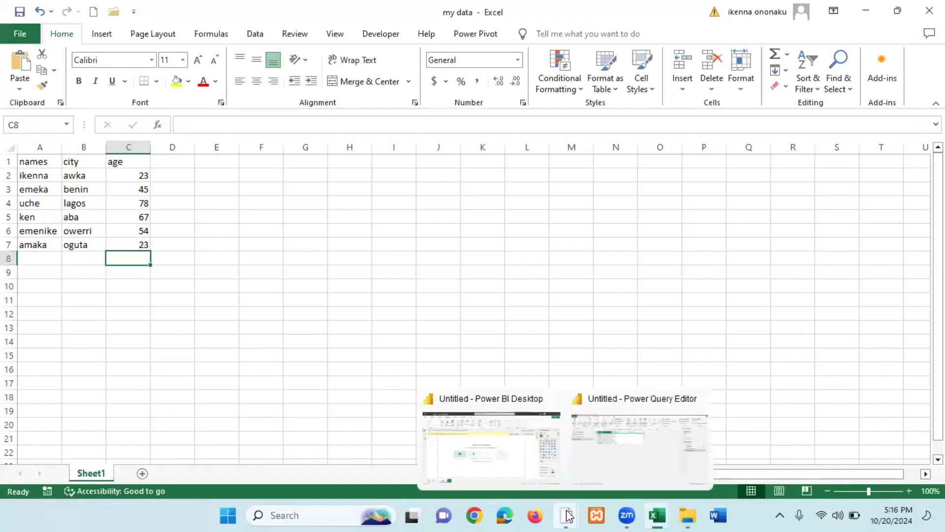
pyautogui.click(641, 455)
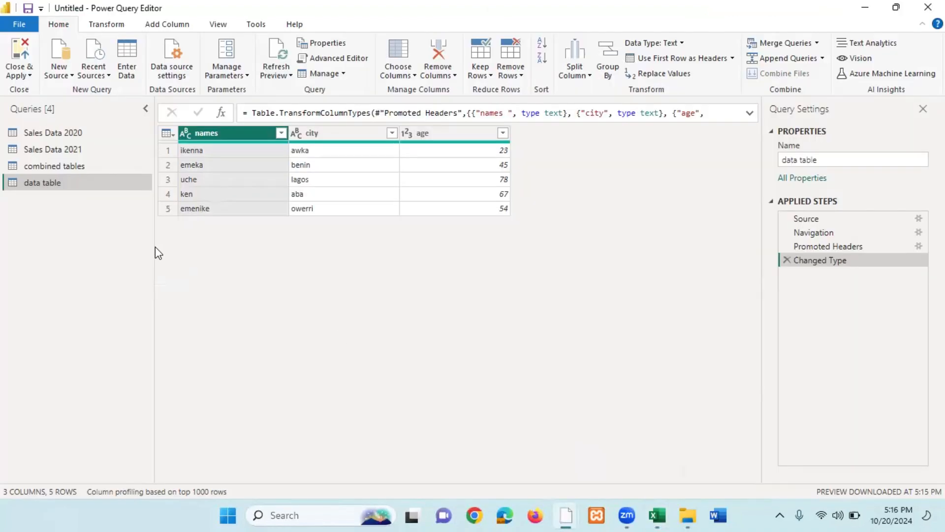
pyautogui.click(288, 75)
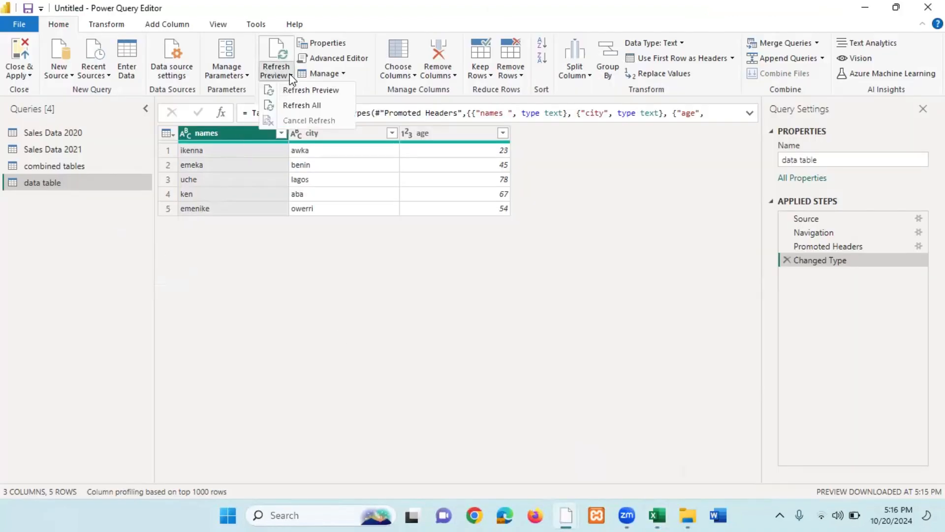
pyautogui.click(315, 92)
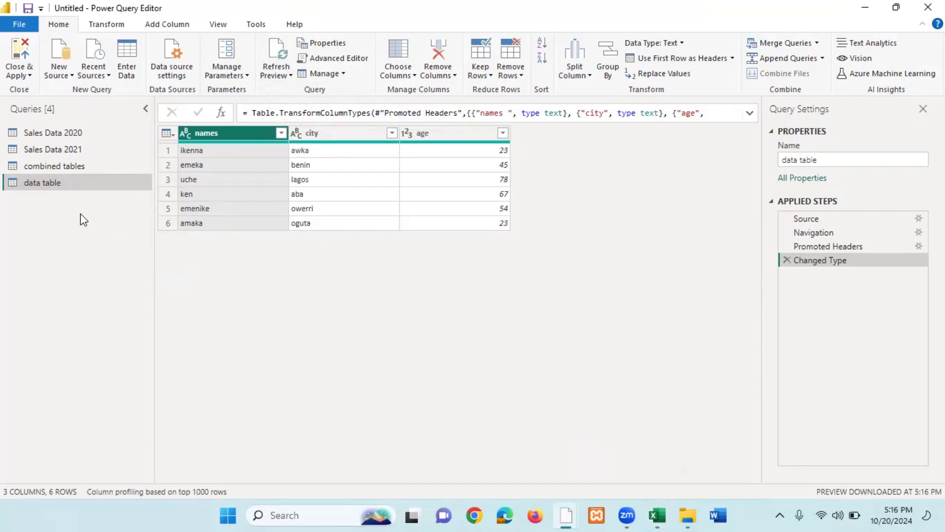
pyautogui.rightClick(43, 185)
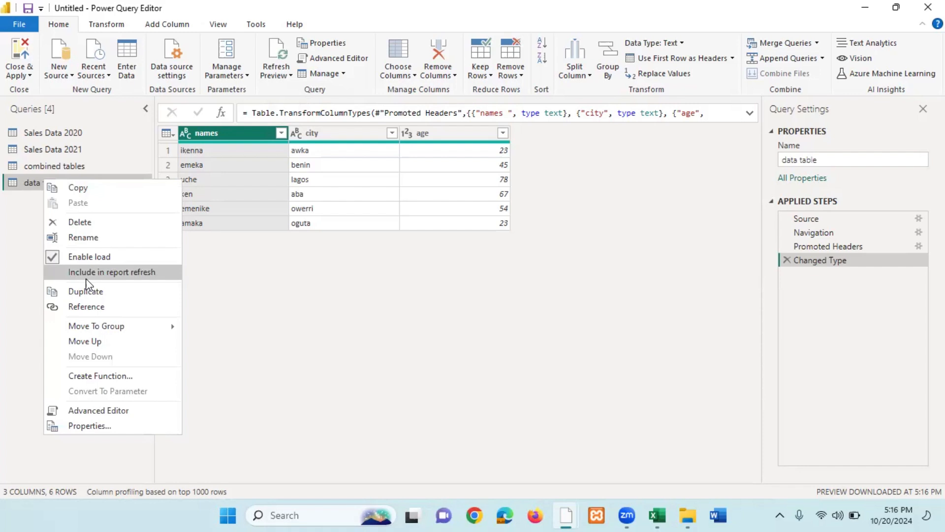
pyautogui.click(382, 265)
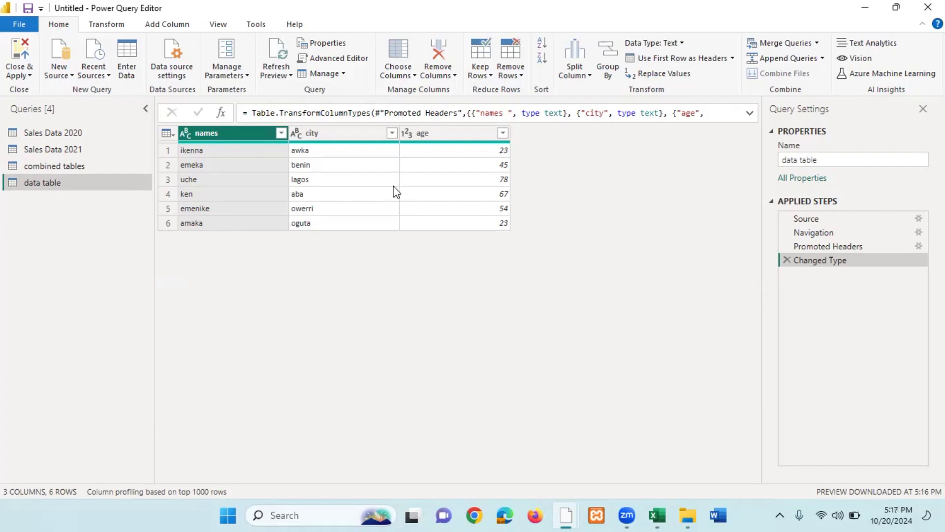
# View the combined tables query in Power Query Editor
pyautogui.click(442, 515)
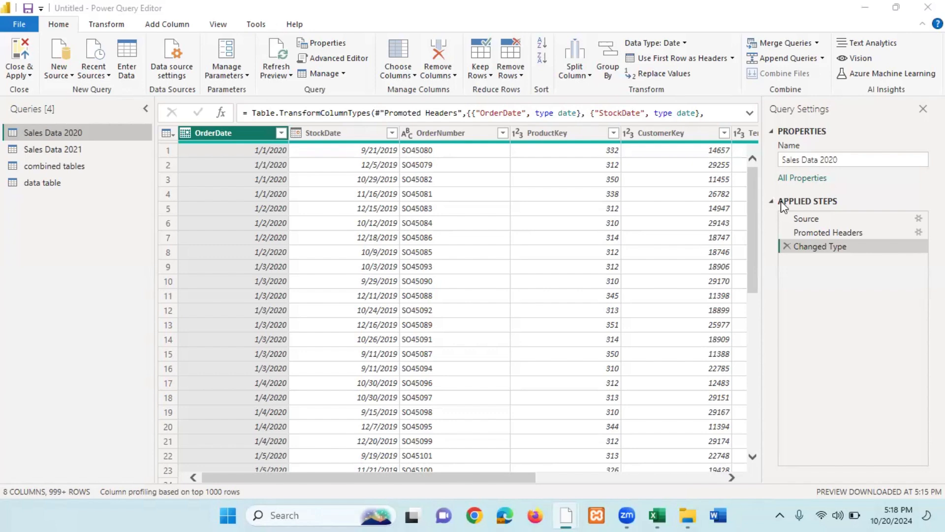
pyautogui.keyDown('ctrl'); pyautogui.click(60, 149); pyautogui.keyUp('ctrl')
pyautogui.click(58, 167)
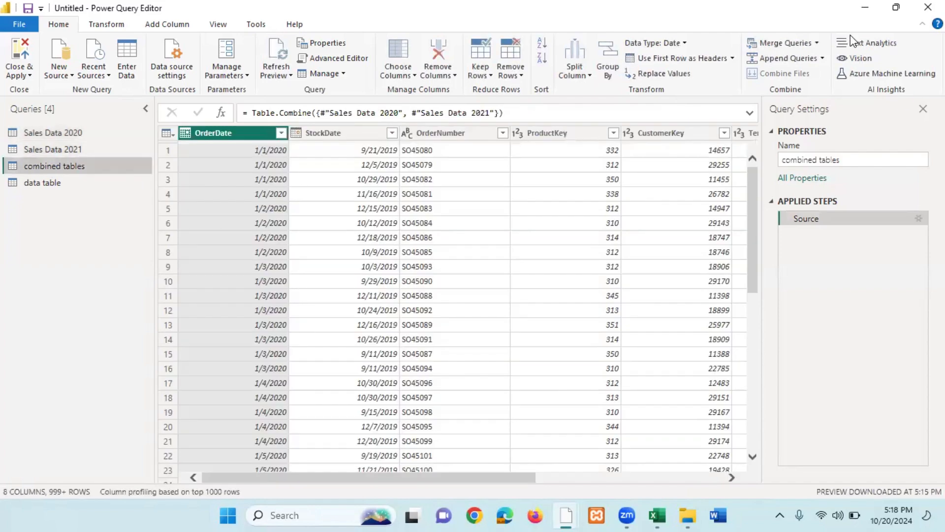
# Minimize all the open windows to show the desktop
pyautogui.click(868, 11)
pyautogui.click(868, 11)
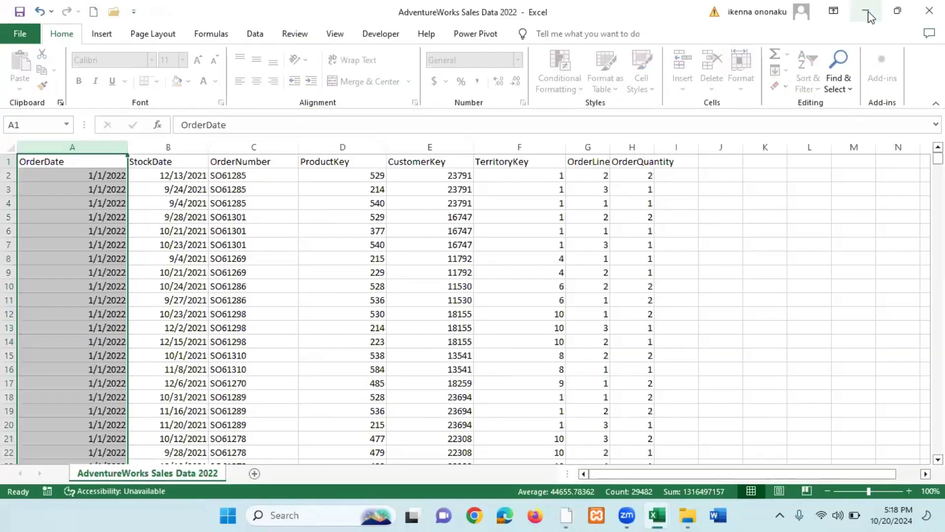
pyautogui.click(868, 12)
pyautogui.click(868, 12)
pyautogui.click(868, 12)
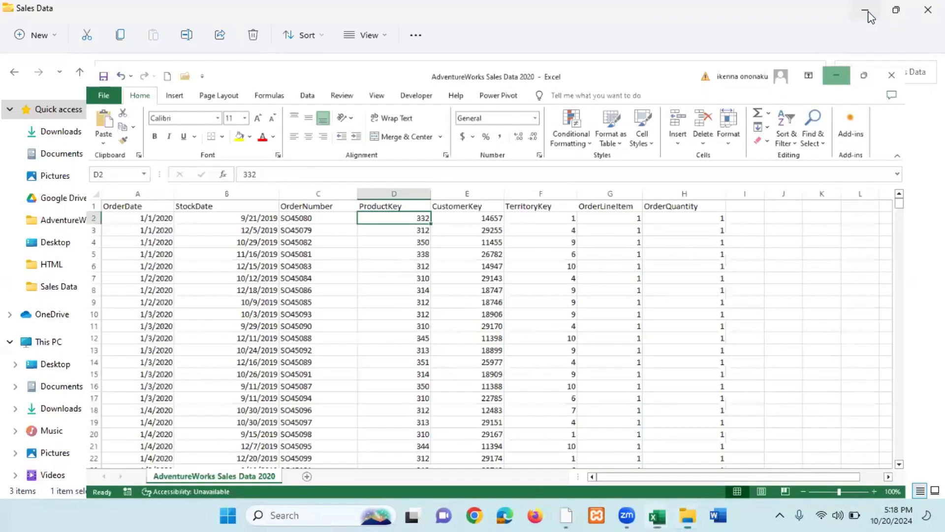
pyautogui.click(867, 11)
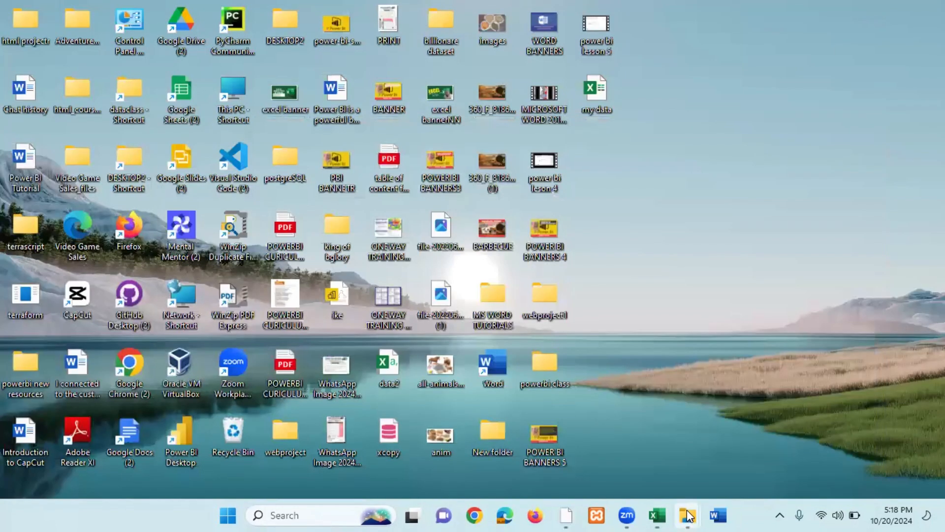
# Look at the 2020, 2021 and 2022 sales files in the Sales Data folder and the my data workbook on the desktop
pyautogui.moveTo(688, 515)
pyautogui.click(759, 459)
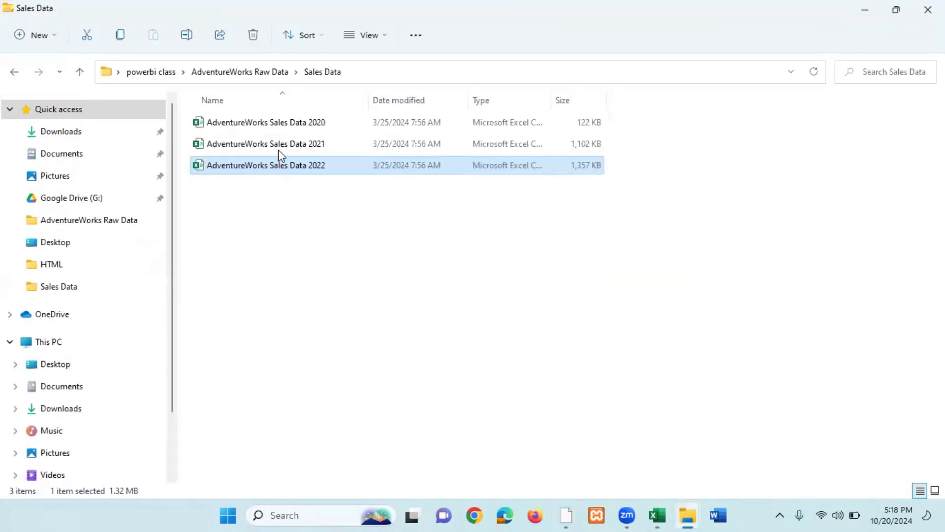
pyautogui.click(280, 128)
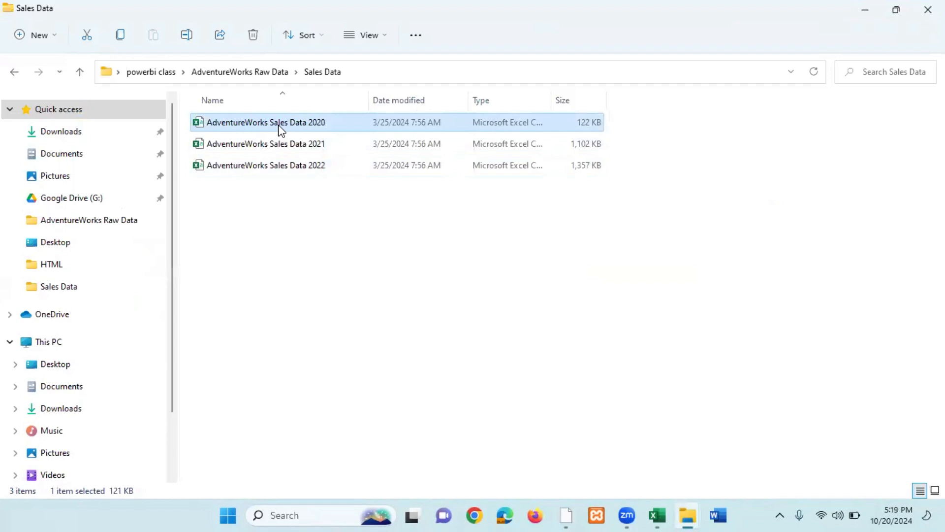
pyautogui.click(250, 143)
pyautogui.click(302, 166)
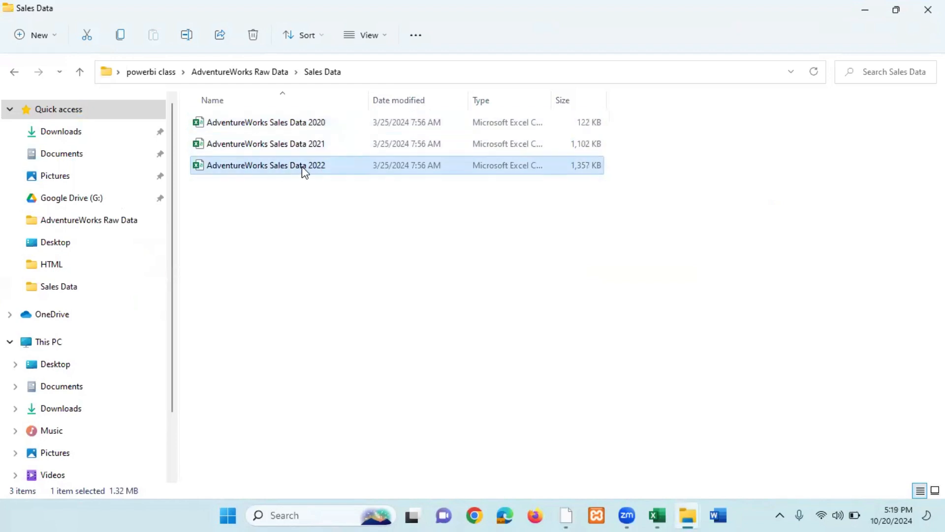
pyautogui.click(865, 11)
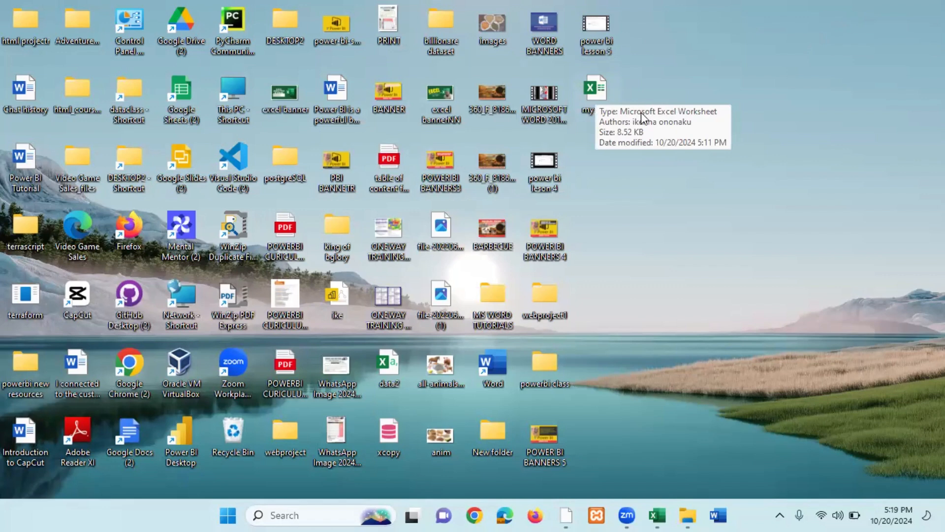
pyautogui.moveTo(650, 62); pyautogui.dragTo(580, 93)
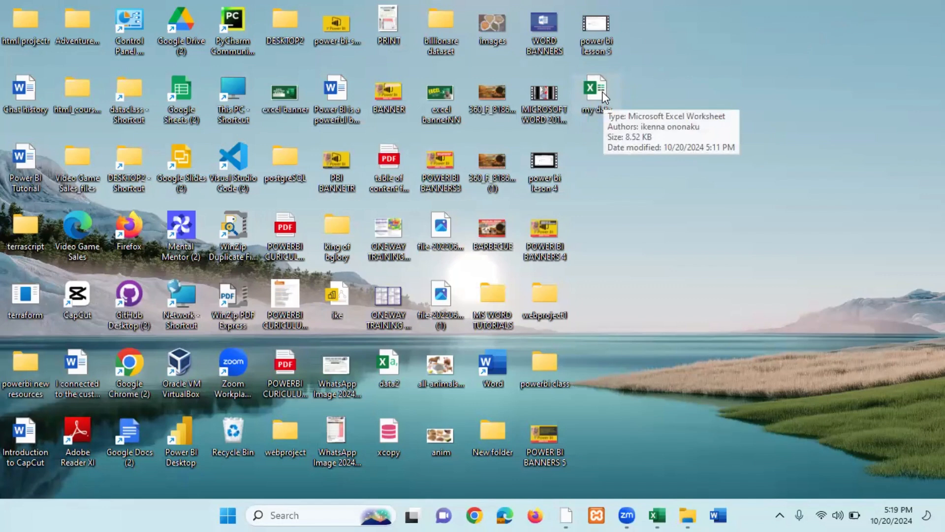
# Switch to the data table query in Power Query Editor and review the current file's sources in Data source settings
pyautogui.moveTo(569, 516)
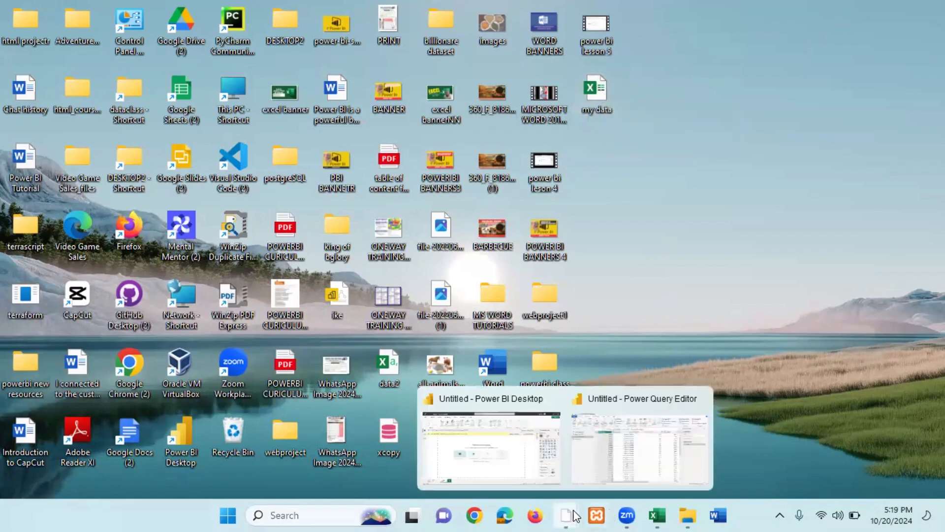
pyautogui.click(646, 473)
pyautogui.click(38, 186)
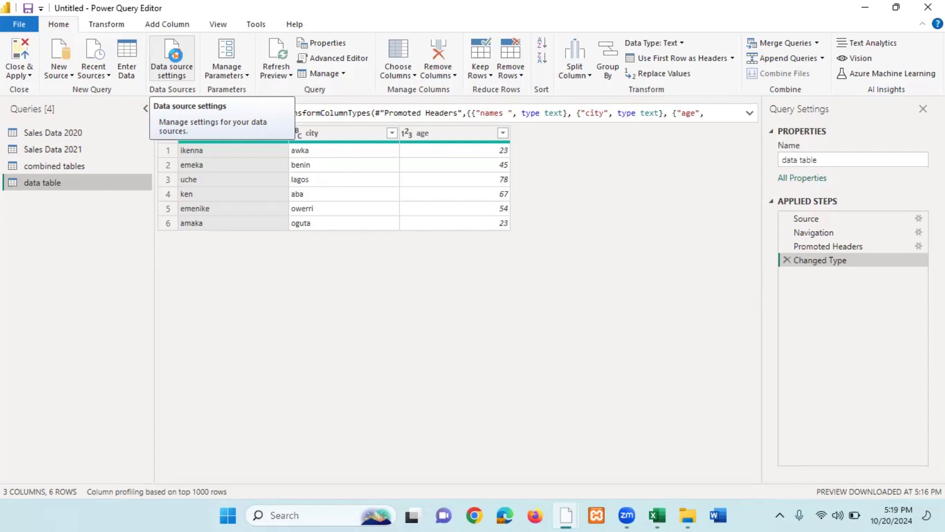
pyautogui.click(176, 52)
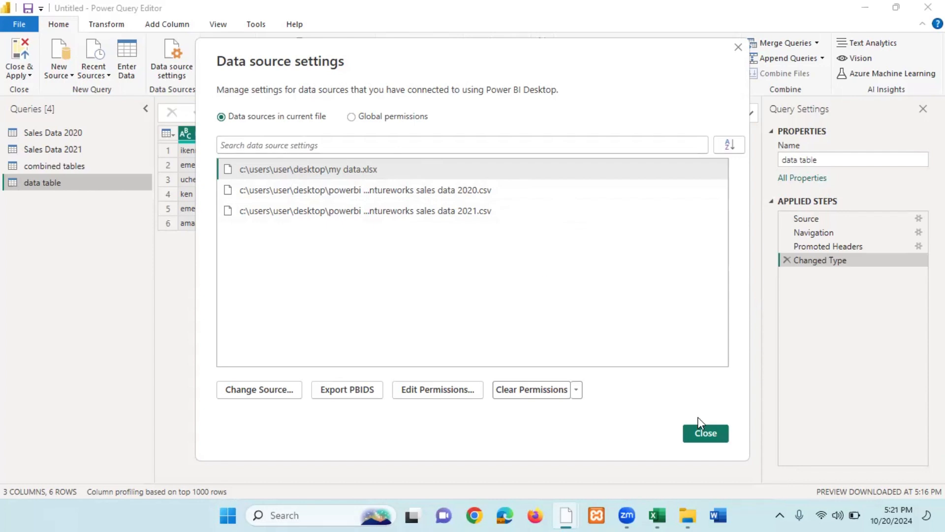
pyautogui.click(700, 434)
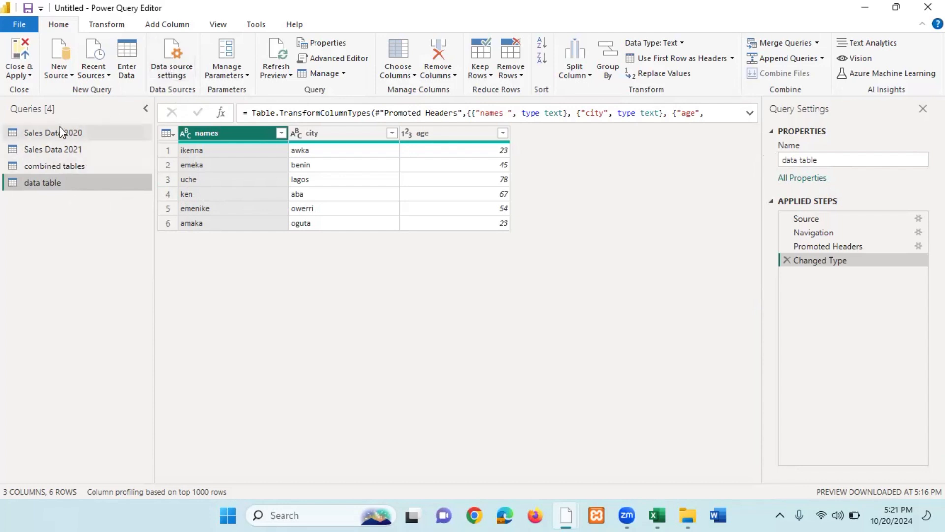
pyautogui.click(178, 54)
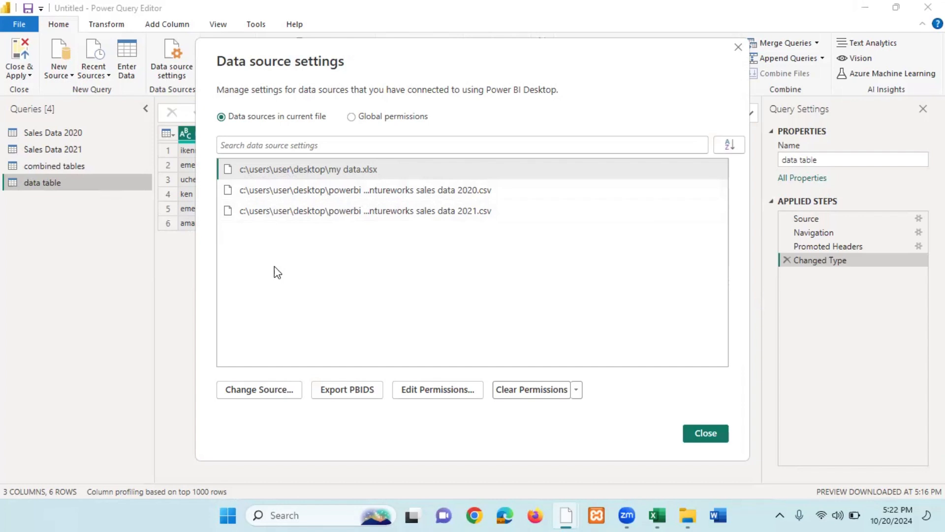
pyautogui.click(699, 434)
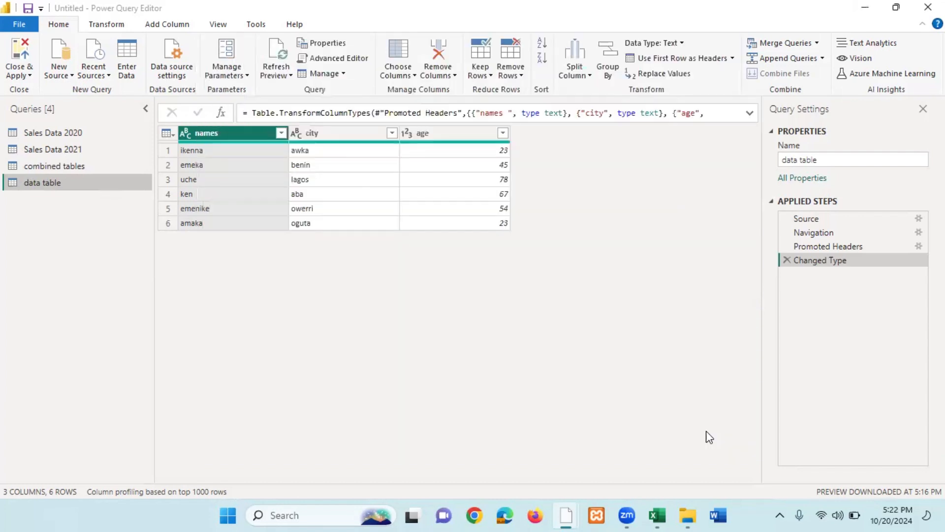
# Close the my data workbook and the AdventureWorks Sales Data 2020, 2021 and 2022 files in Excel without saving changes
pyautogui.click(865, 7)
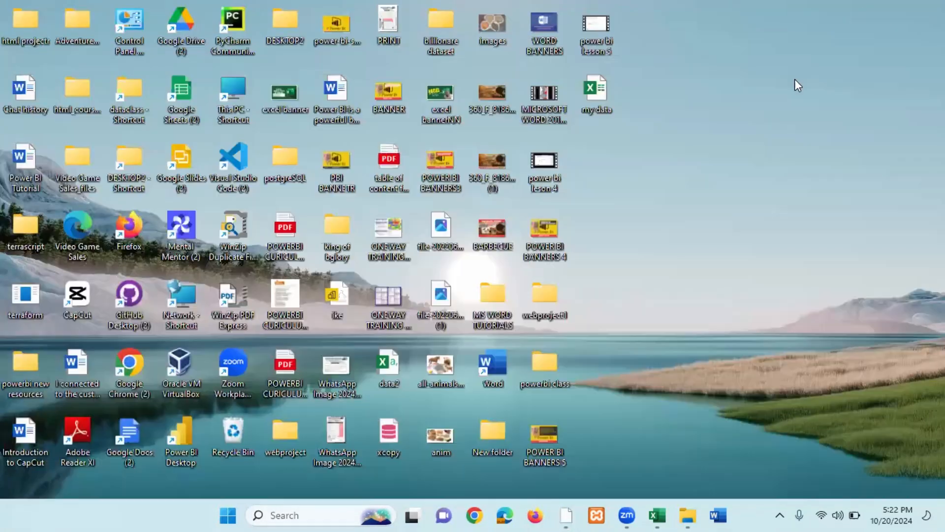
pyautogui.rightClick(601, 92)
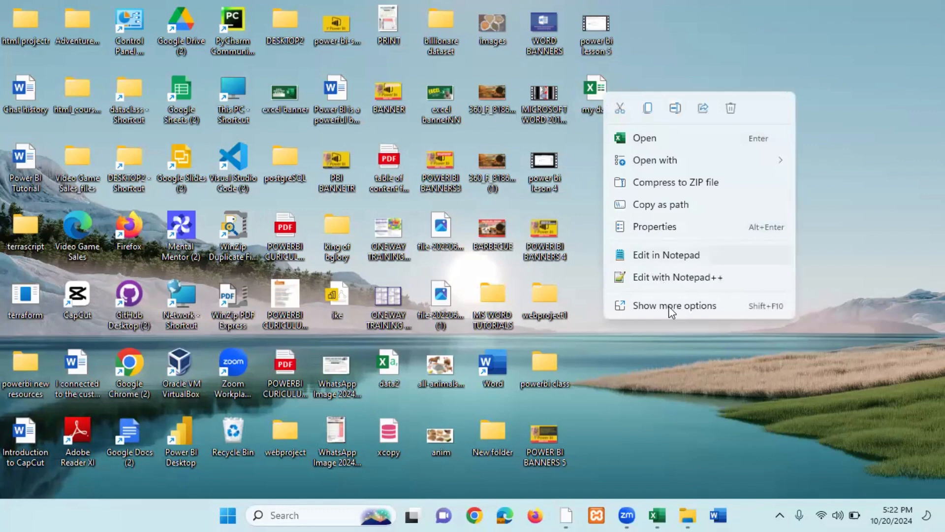
pyautogui.click(899, 216)
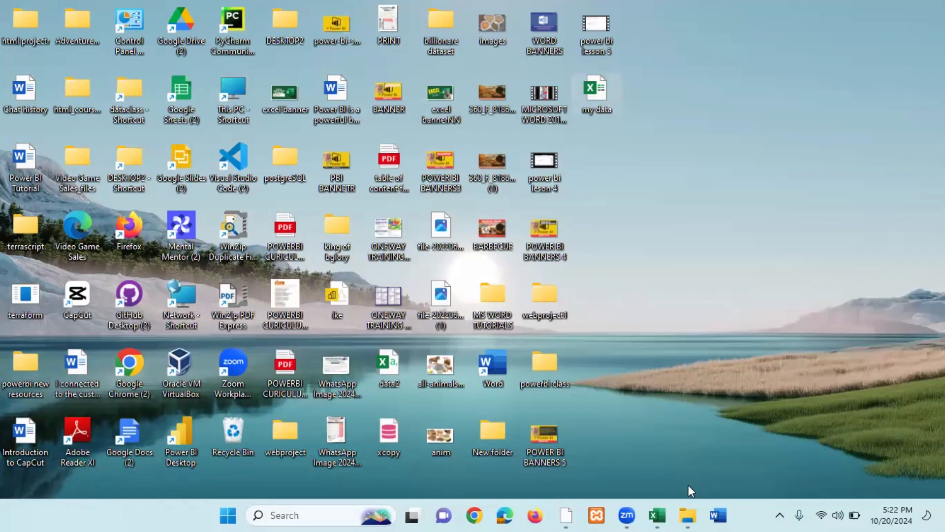
pyautogui.moveTo(662, 516)
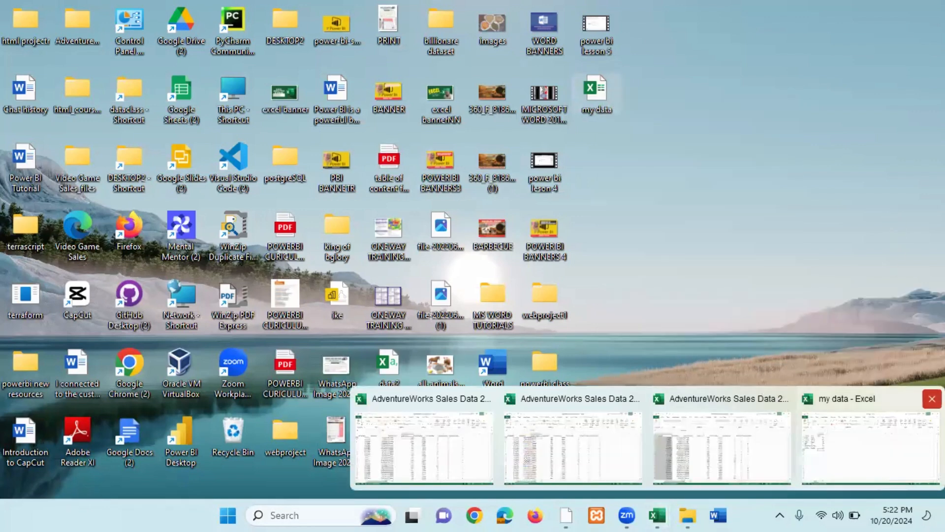
pyautogui.click(932, 398)
pyautogui.click(878, 409)
pyautogui.click(930, 11)
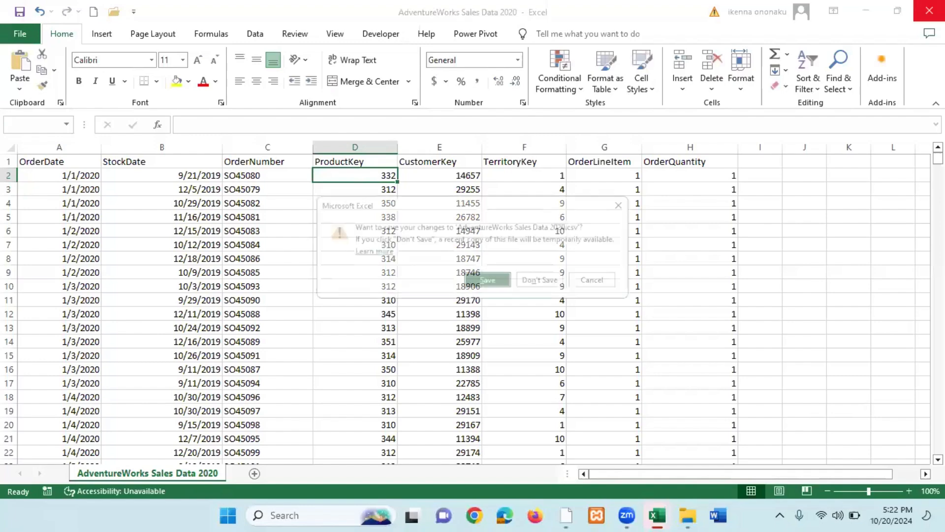
pyautogui.click(546, 282)
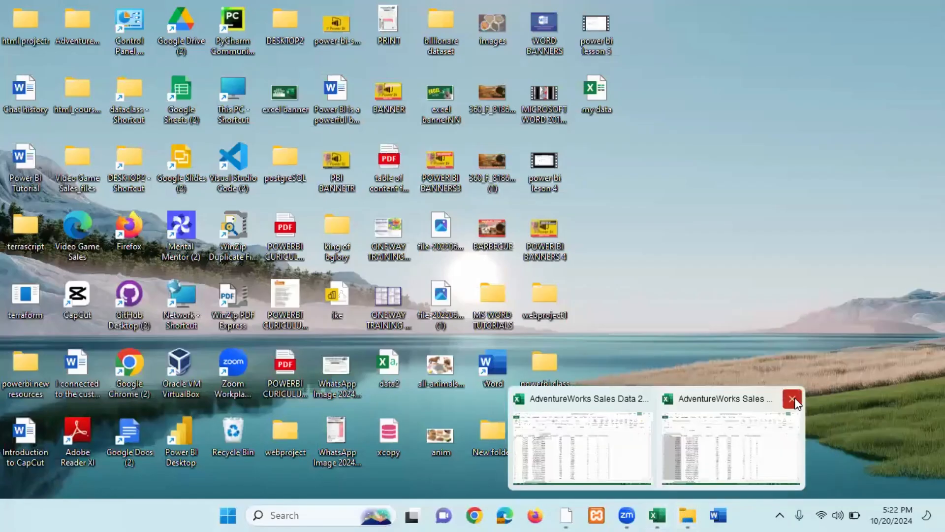
pyautogui.click(793, 400)
pyautogui.click(546, 283)
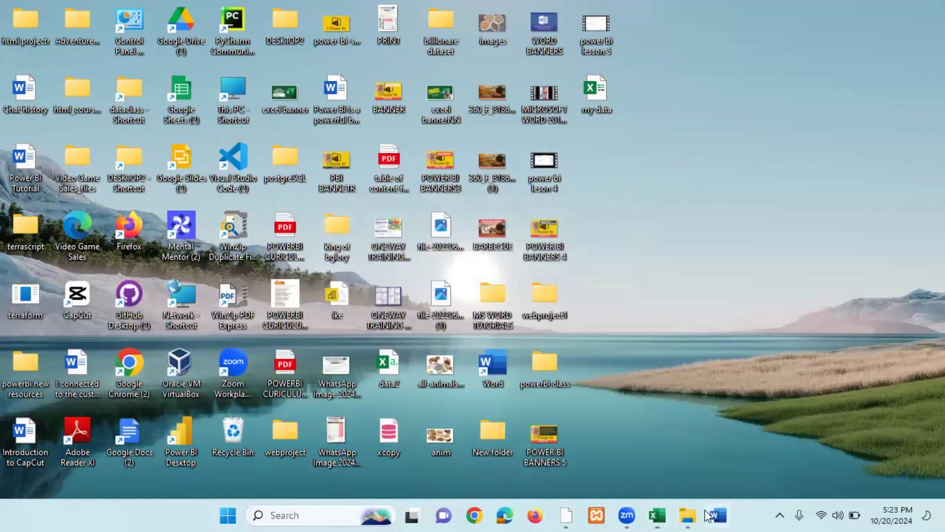
pyautogui.moveTo(657, 515)
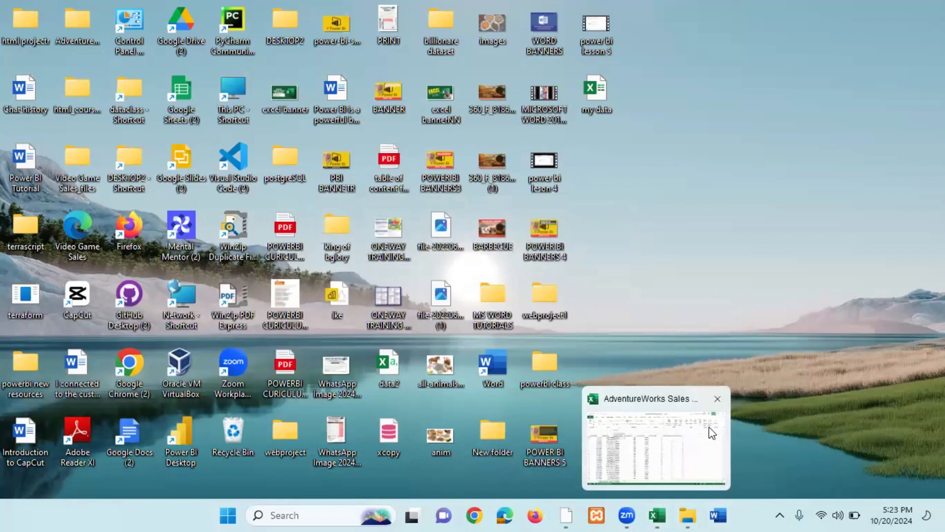
pyautogui.click(718, 399)
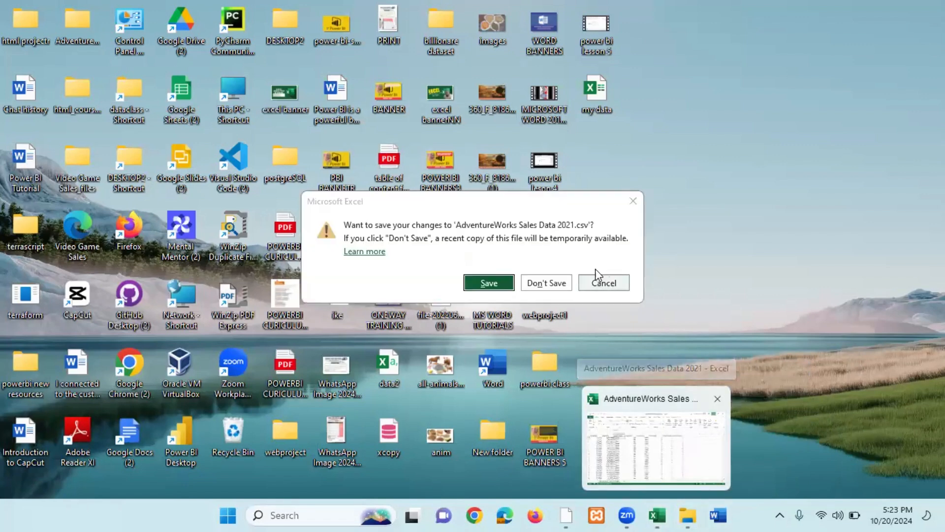
pyautogui.click(563, 281)
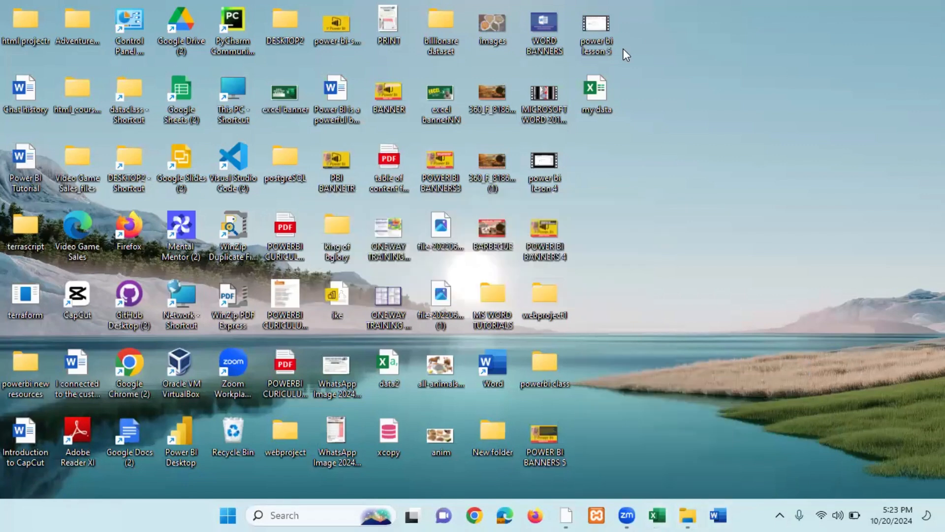
# Rename the my data workbook on the desktop as my data2
pyautogui.rightClick(600, 95)
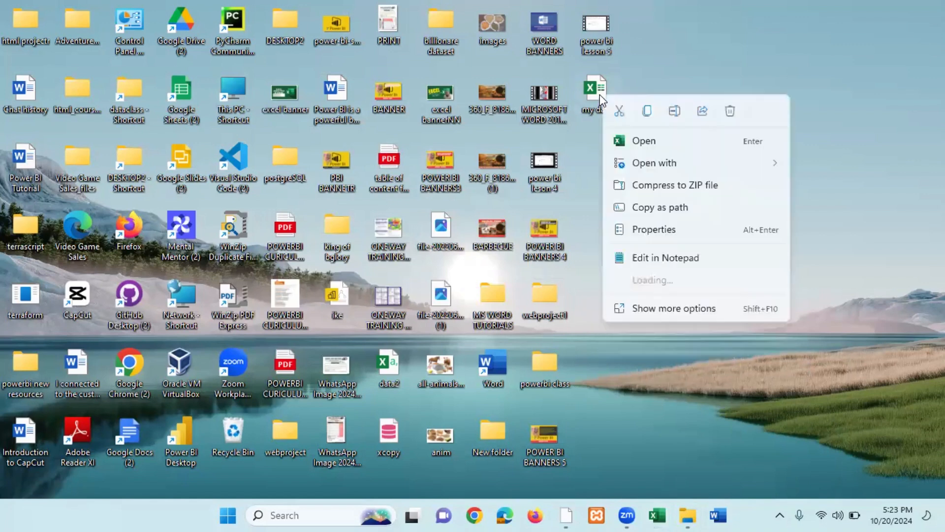
pyautogui.click(681, 328)
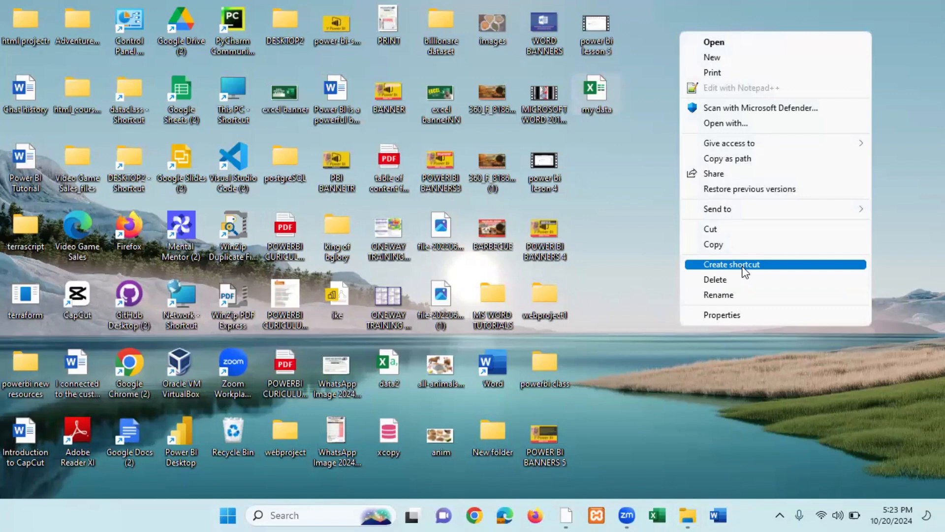
pyautogui.click(738, 295)
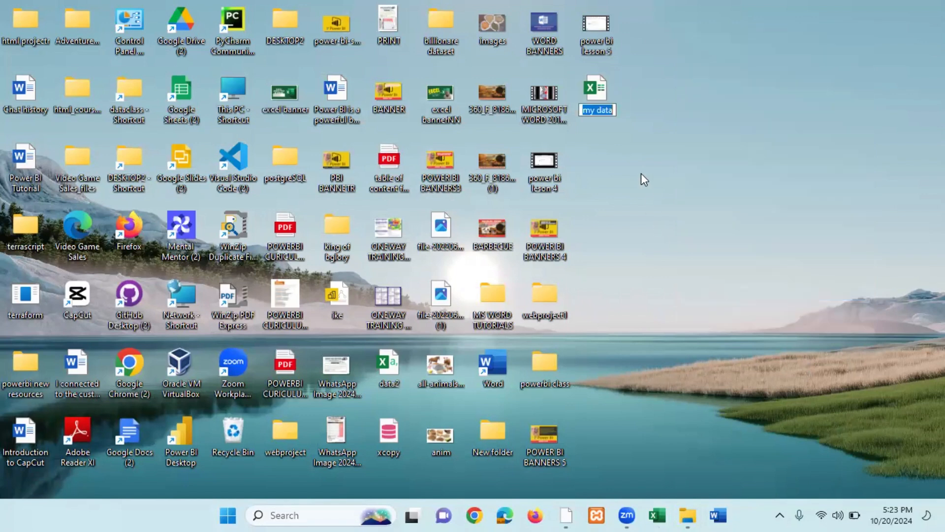
pyautogui.click(615, 109)
pyautogui.write('2')
pyautogui.press('Return')
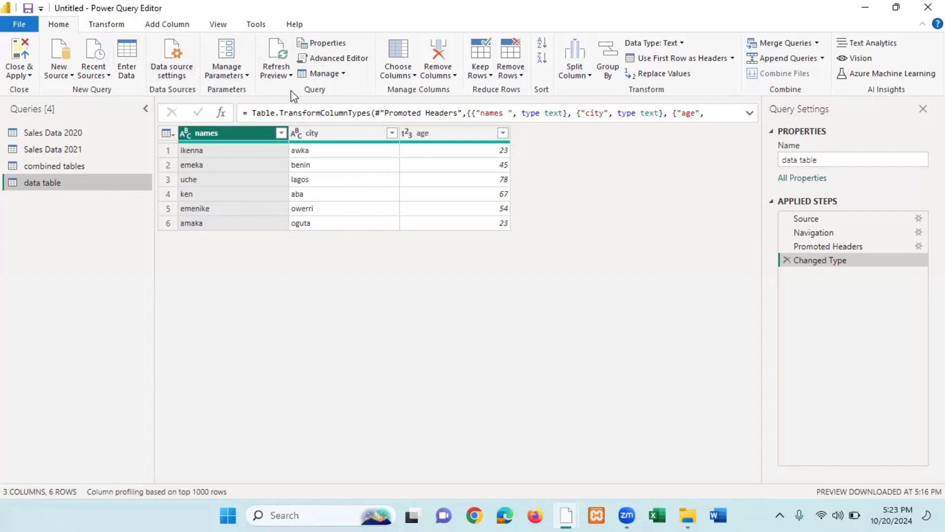
# Refresh the data table query's preview in Power Query Editor and review the my data.xlsx path in Data source settings
pyautogui.click(290, 75)
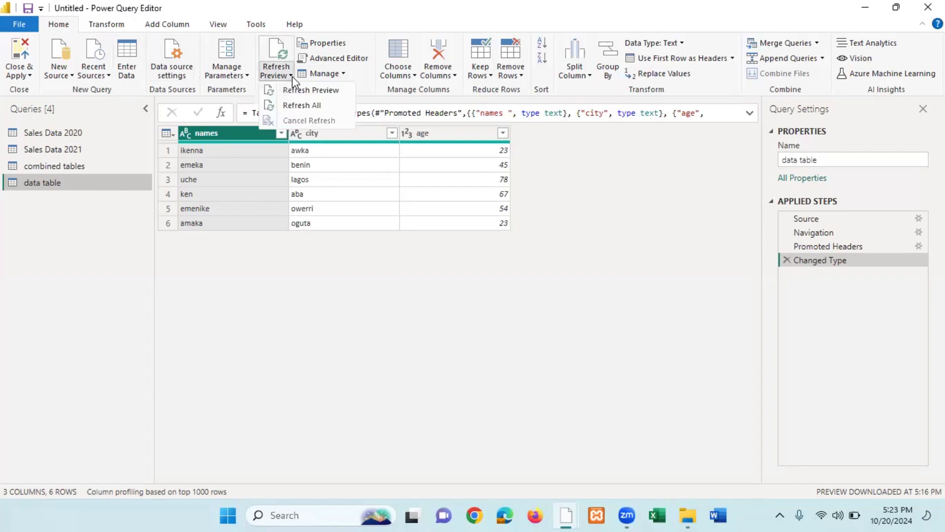
pyautogui.click(325, 94)
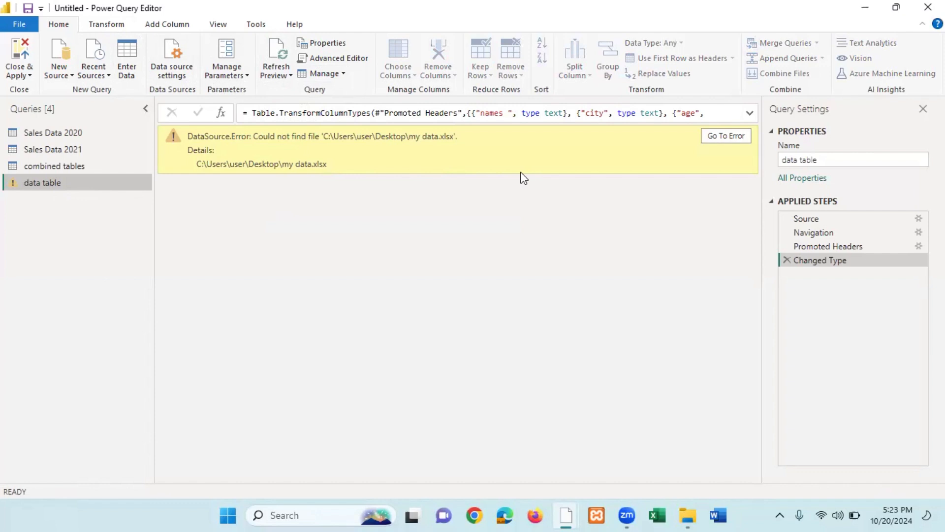
pyautogui.click(865, 7)
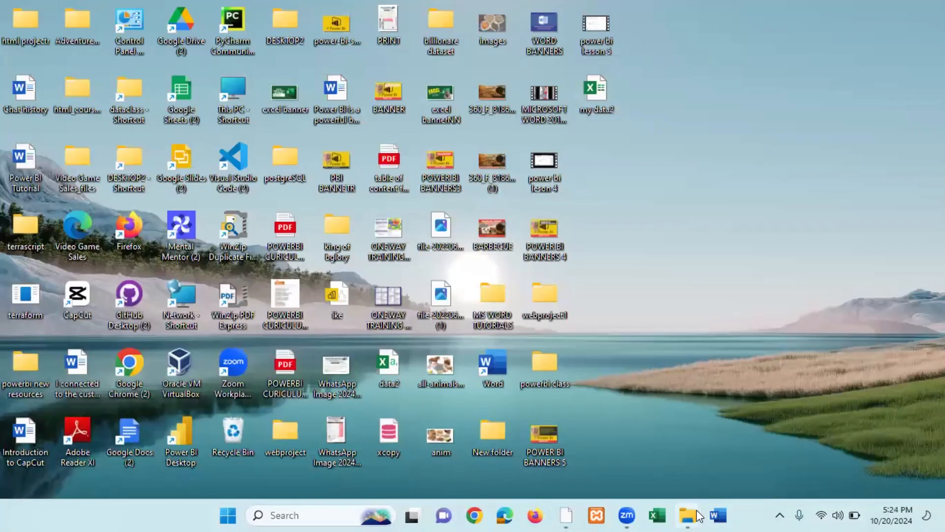
pyautogui.moveTo(568, 515)
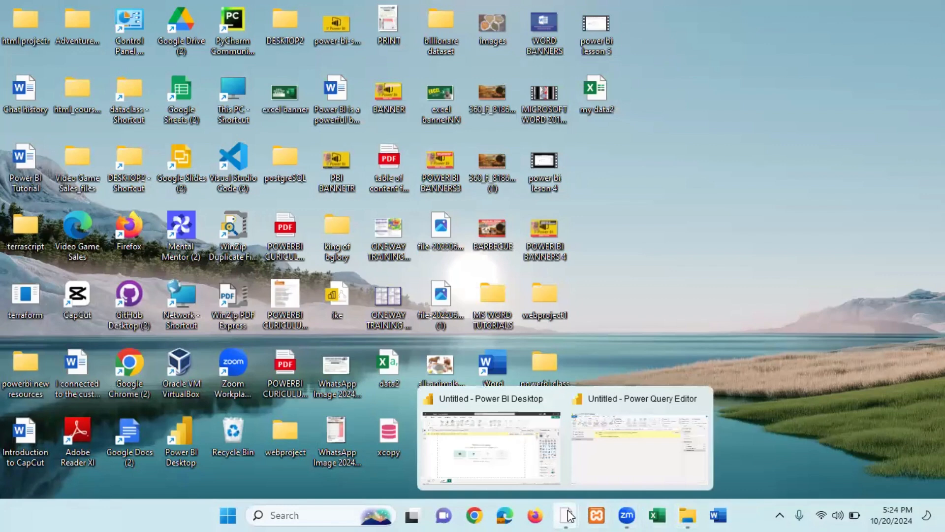
pyautogui.click(653, 451)
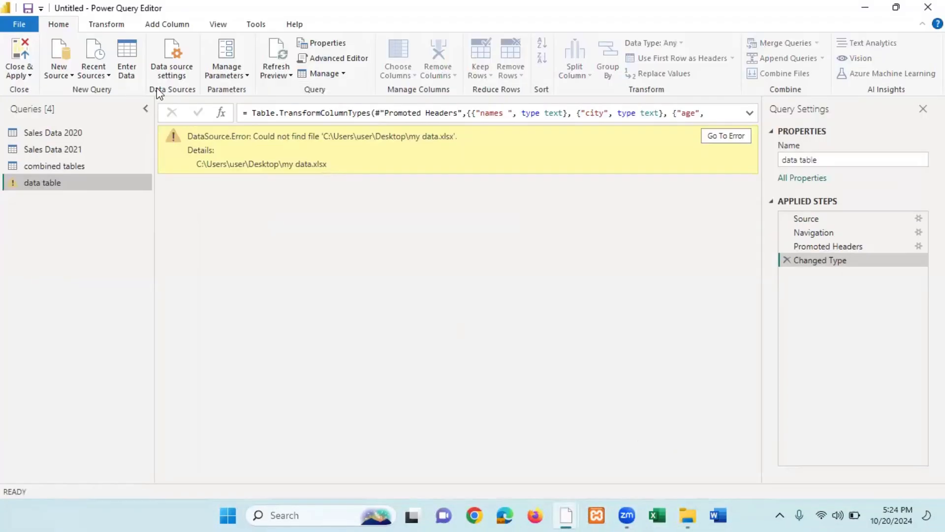
pyautogui.click(176, 51)
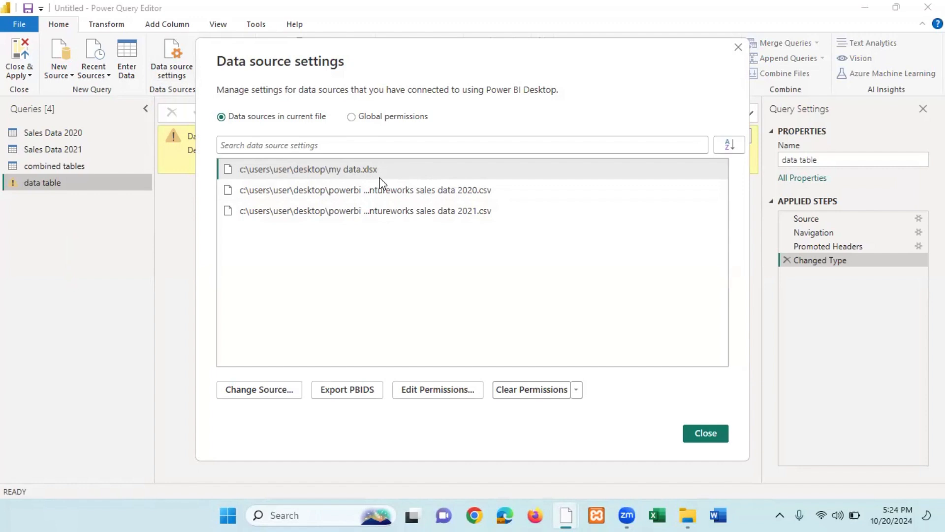
pyautogui.click(707, 435)
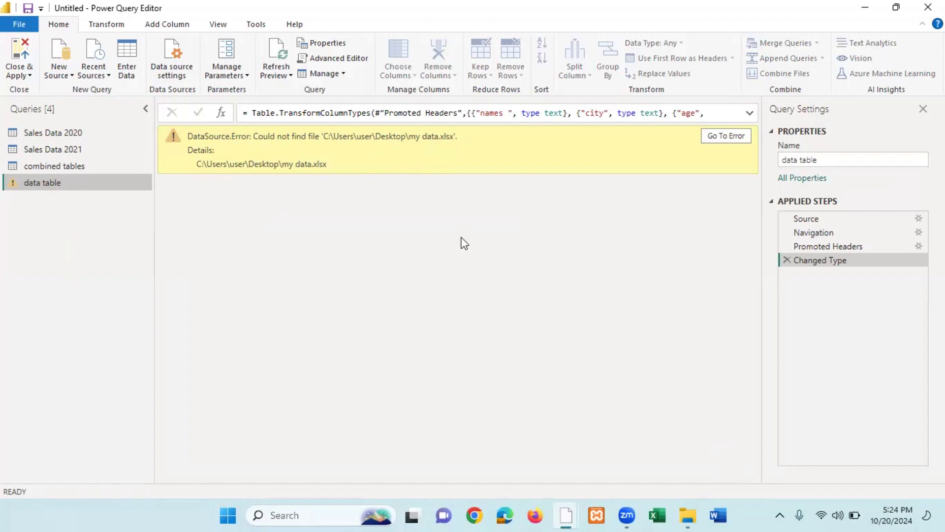
# Change the my data.xlsx data source to my data2.xlsx on the Desktop and refresh the data table preview
pyautogui.click(176, 58)
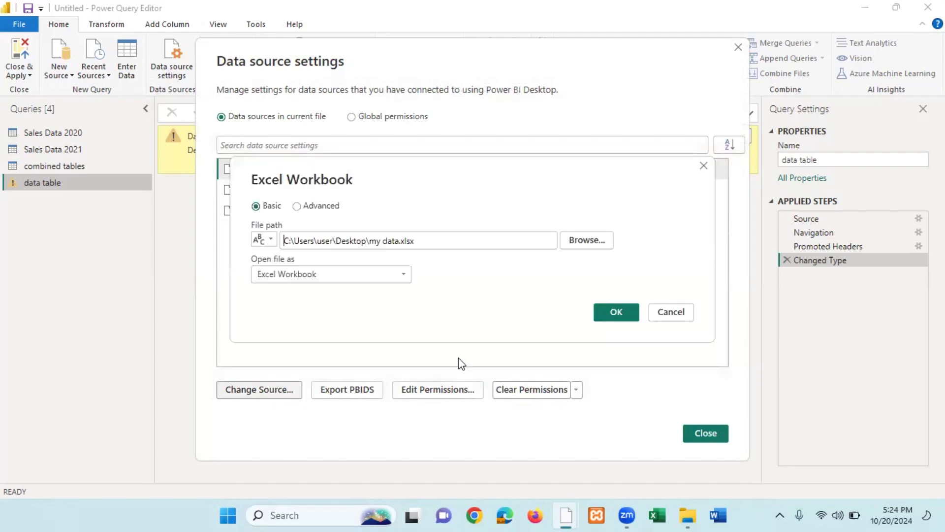
pyautogui.click(588, 242)
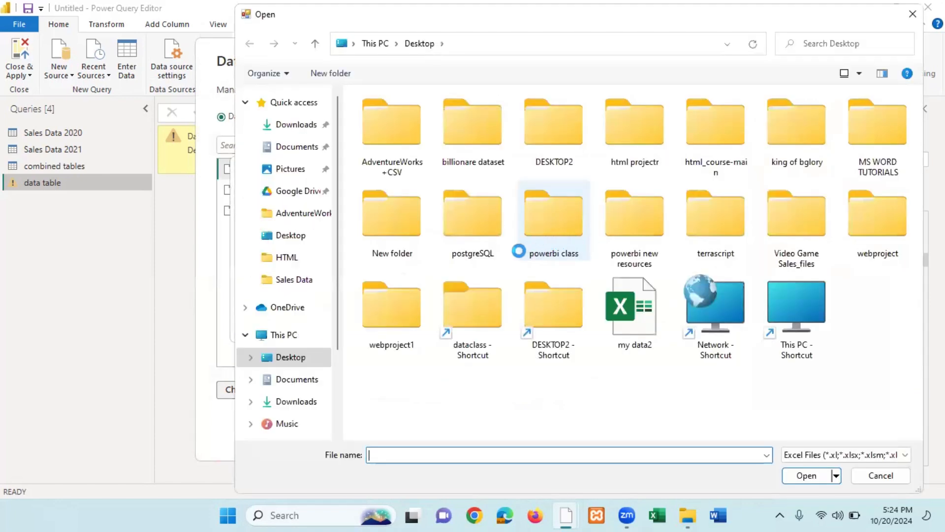
pyautogui.click(283, 357)
pyautogui.click(650, 324)
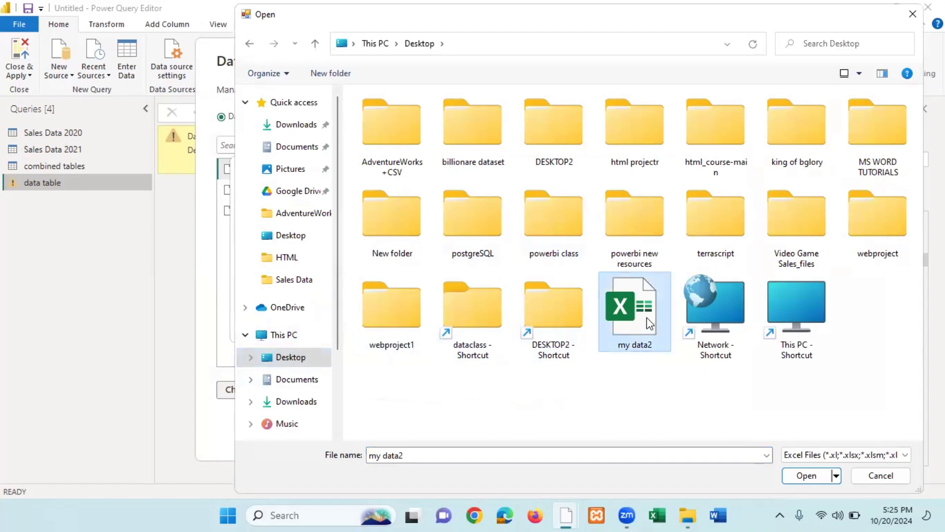
pyautogui.click(804, 478)
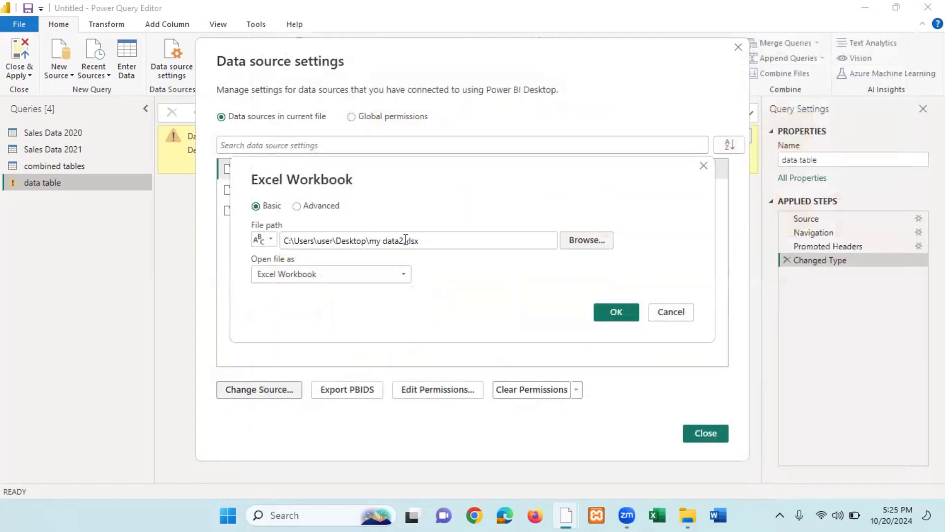
pyautogui.click(629, 317)
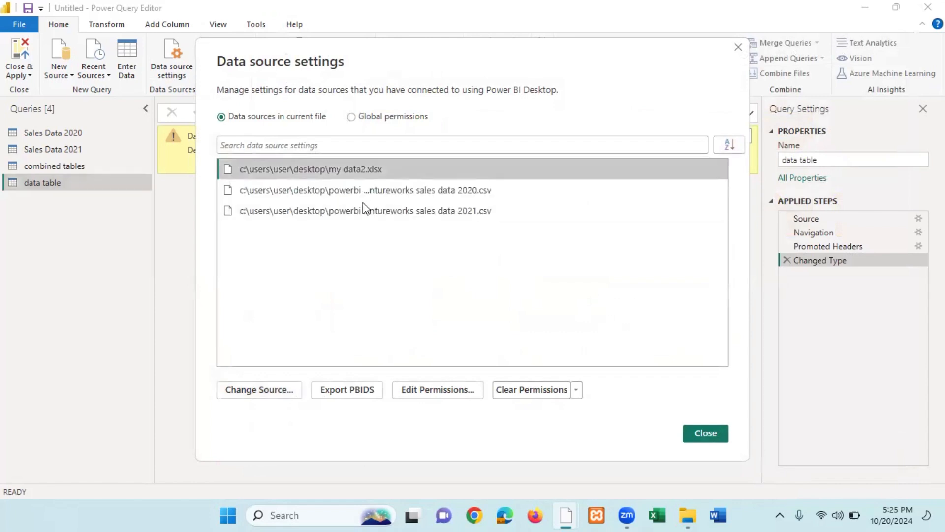
pyautogui.click(709, 433)
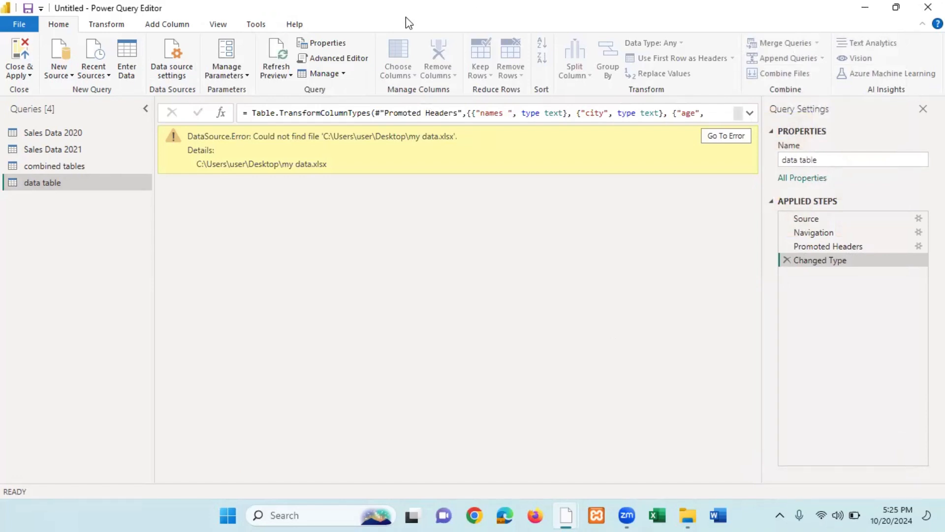
pyautogui.click(292, 76)
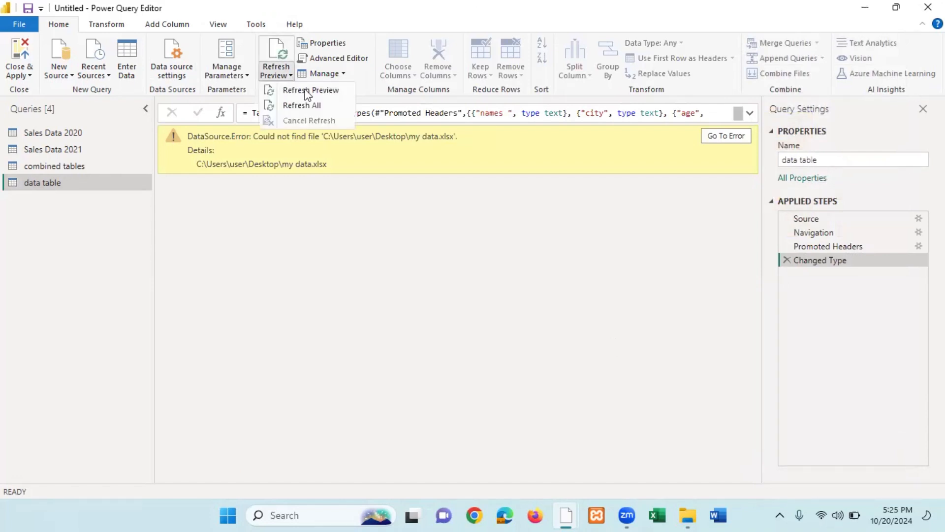
pyautogui.click(315, 90)
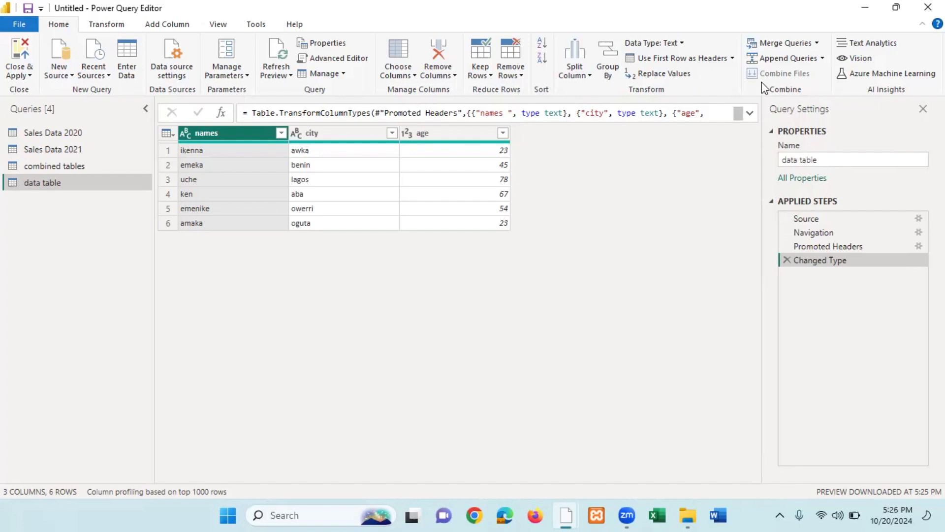
# Move the my data2 workbook from the desktop into the powerbi class folder and check that folder's contents
pyautogui.click(865, 8)
pyautogui.moveTo(597, 89); pyautogui.dragTo(546, 367)
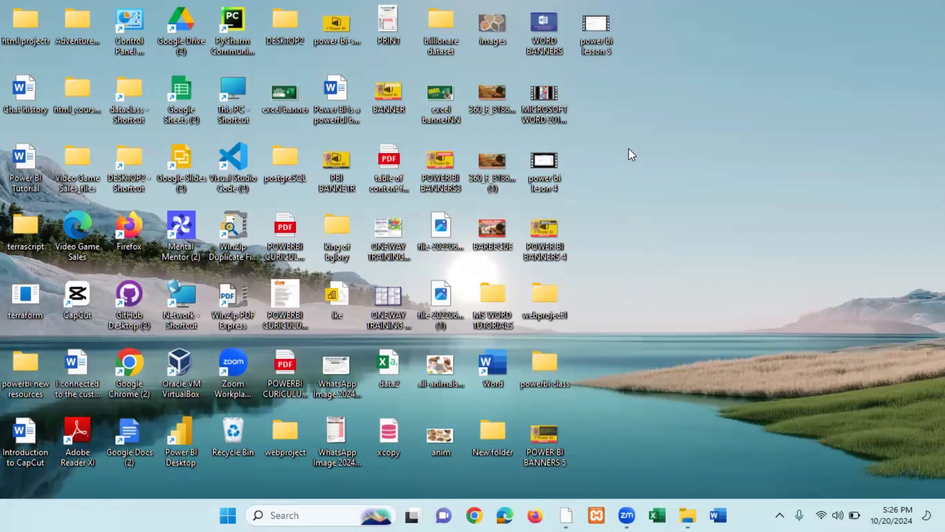
pyautogui.doubleClick(540, 359)
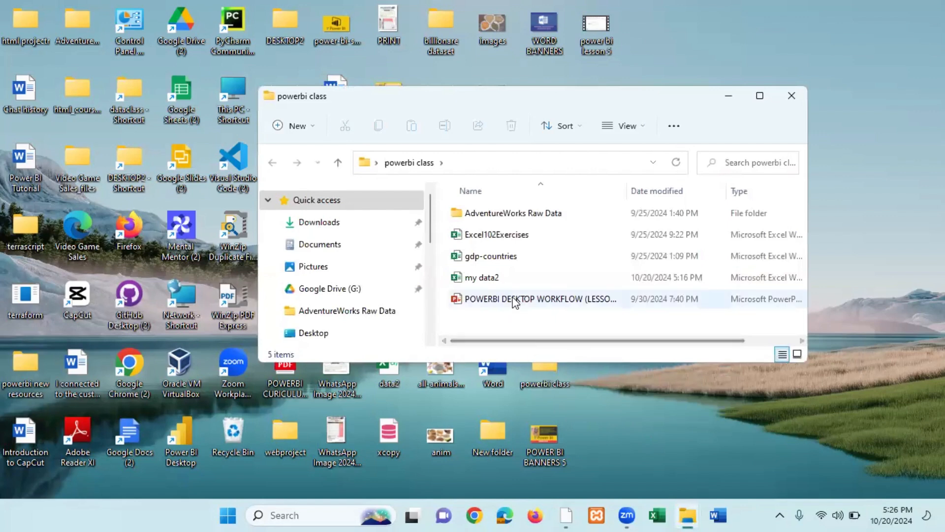
pyautogui.click(792, 96)
# Return to Power Query Editor and refresh the data table preview against the moved workbook
pyautogui.moveTo(566, 515)
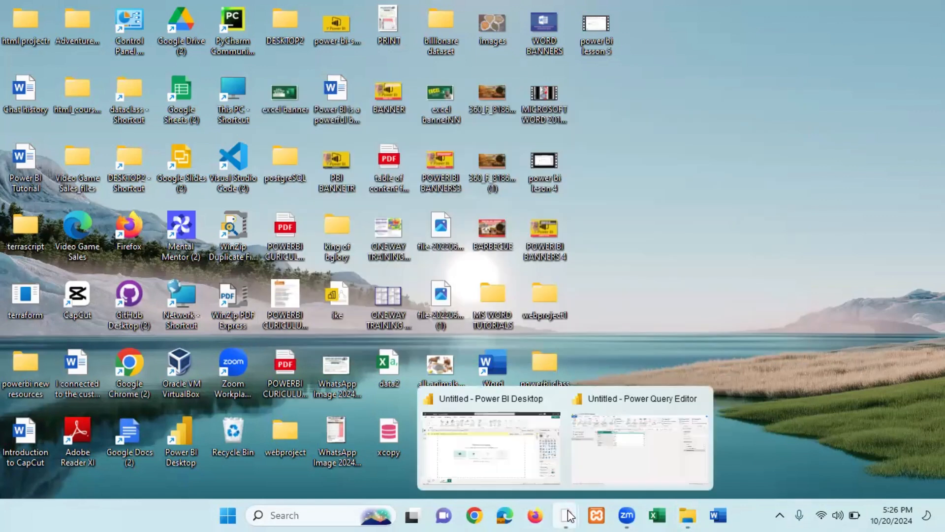
pyautogui.click(650, 464)
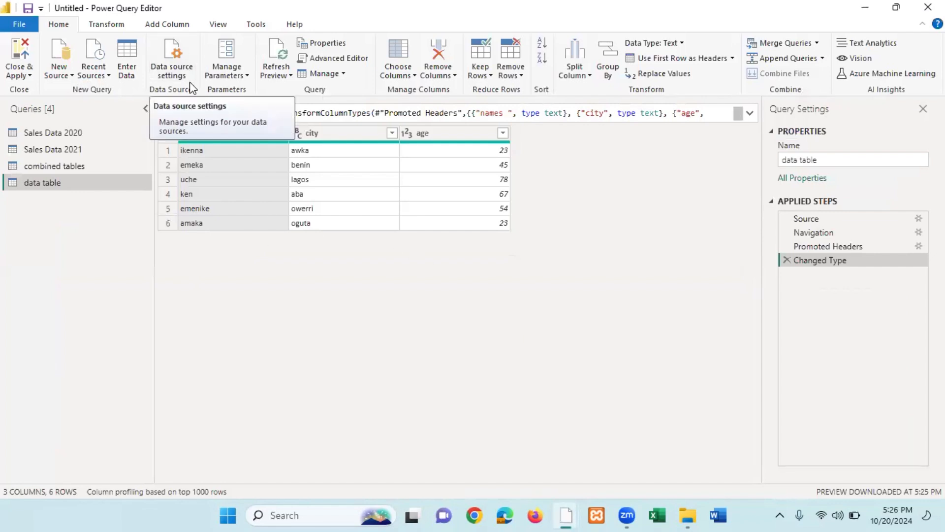
pyautogui.click(292, 75)
pyautogui.click(310, 90)
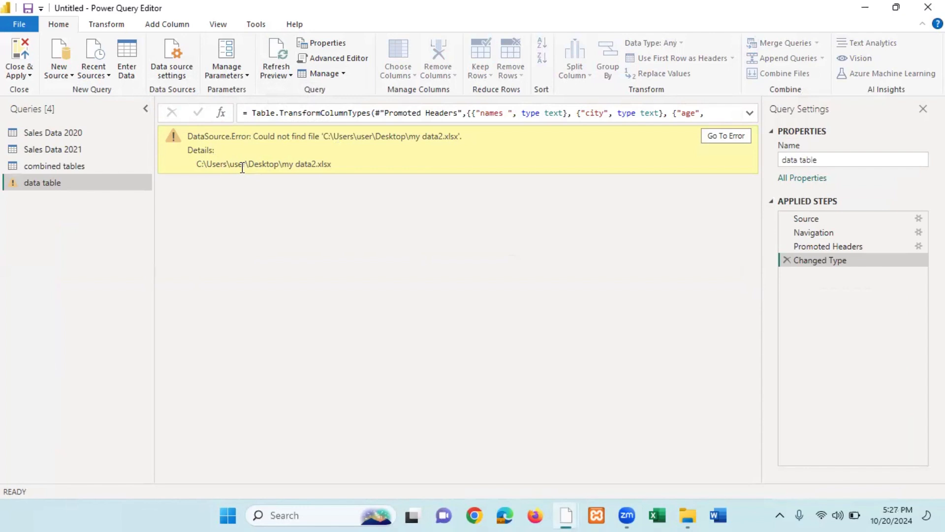
# Change the data table query's source to my data2.xlsx in the Desktop's powerbi class folder and refresh its preview
pyautogui.click(172, 57)
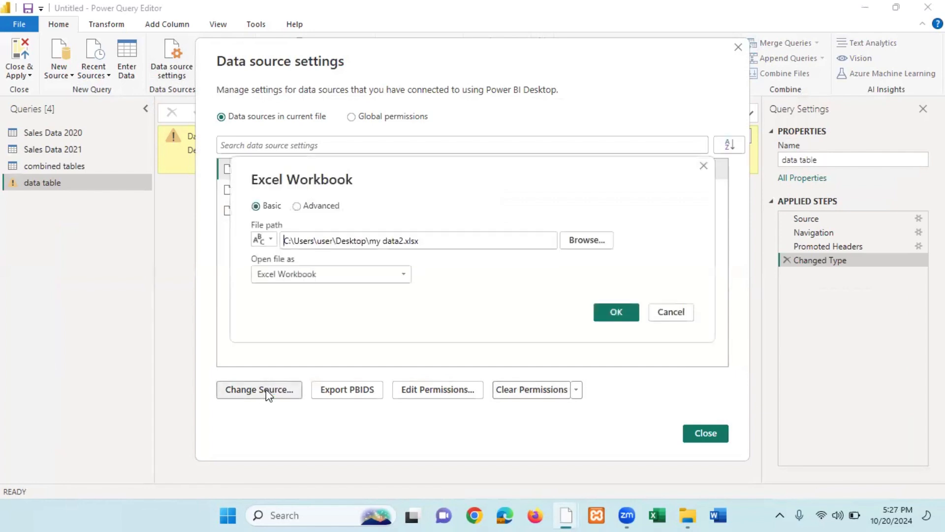
pyautogui.click(592, 241)
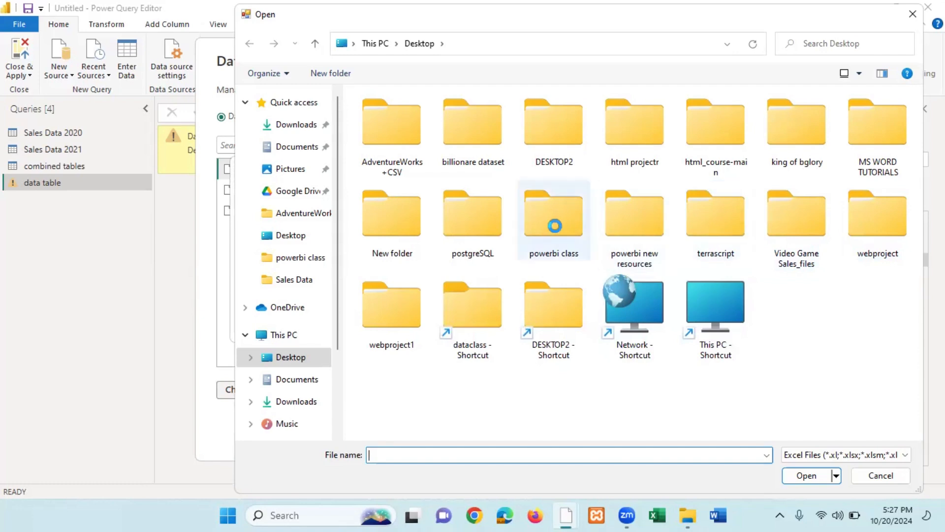
pyautogui.doubleClick(554, 225)
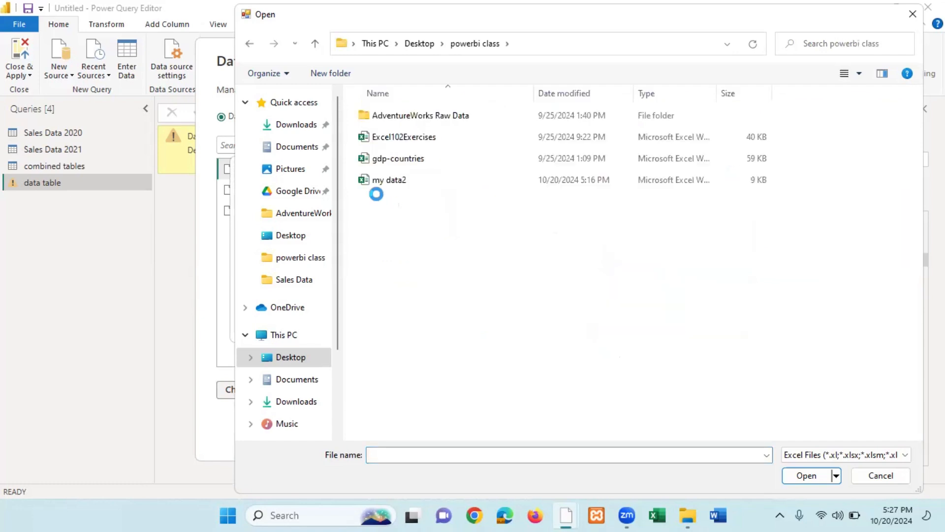
pyautogui.click(408, 178)
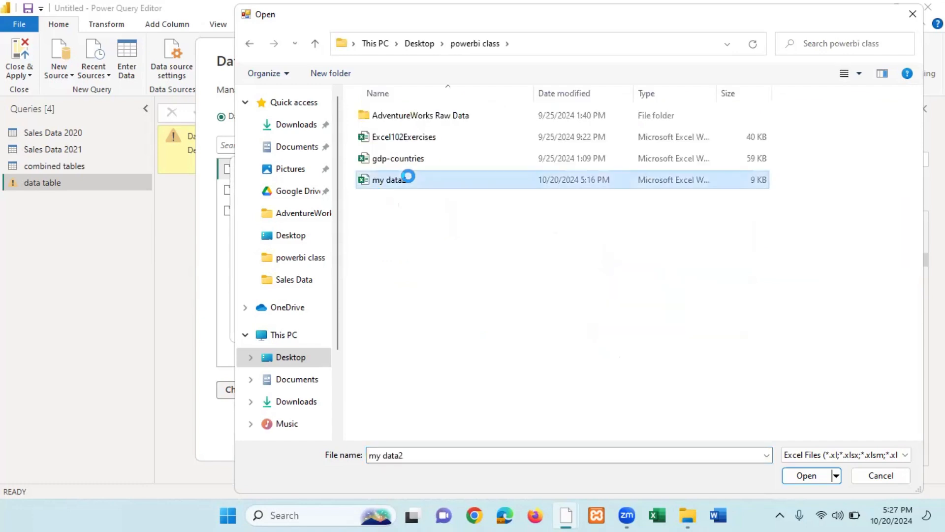
pyautogui.click(809, 474)
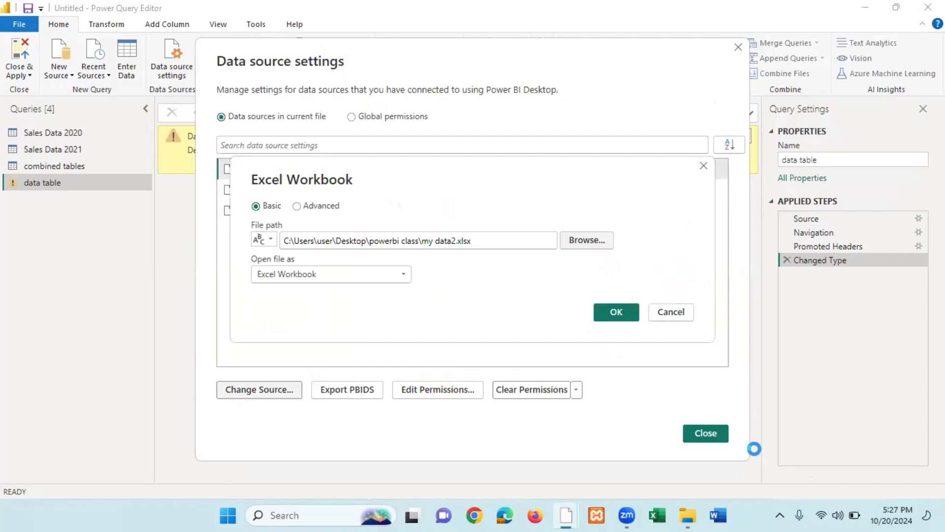
pyautogui.click(616, 312)
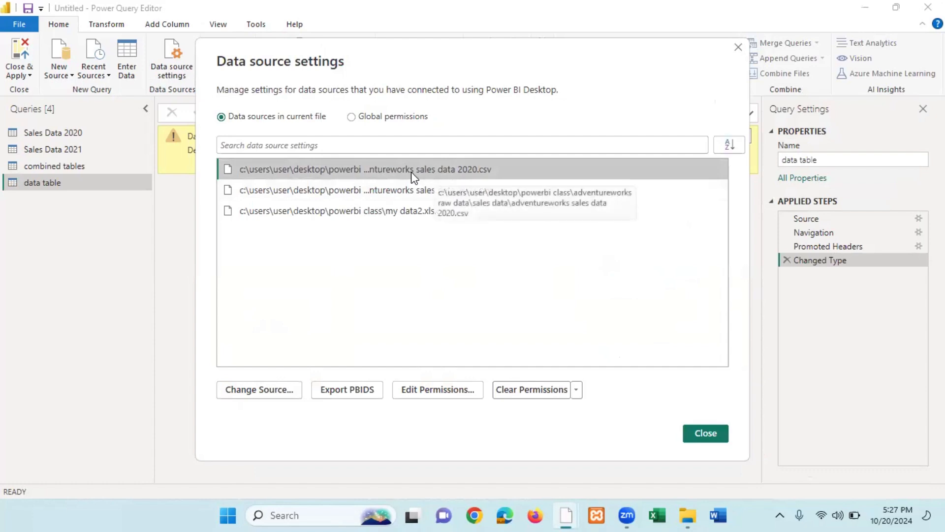
pyautogui.click(705, 433)
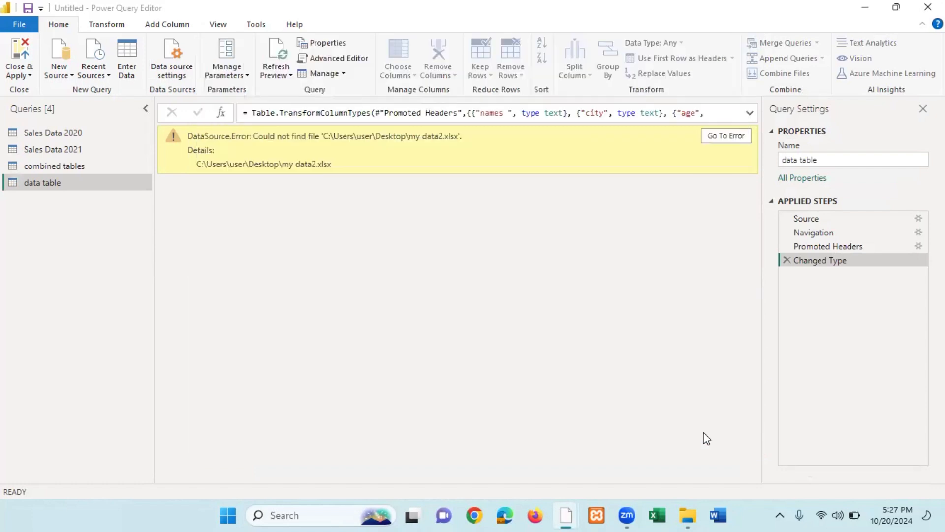
pyautogui.click(292, 76)
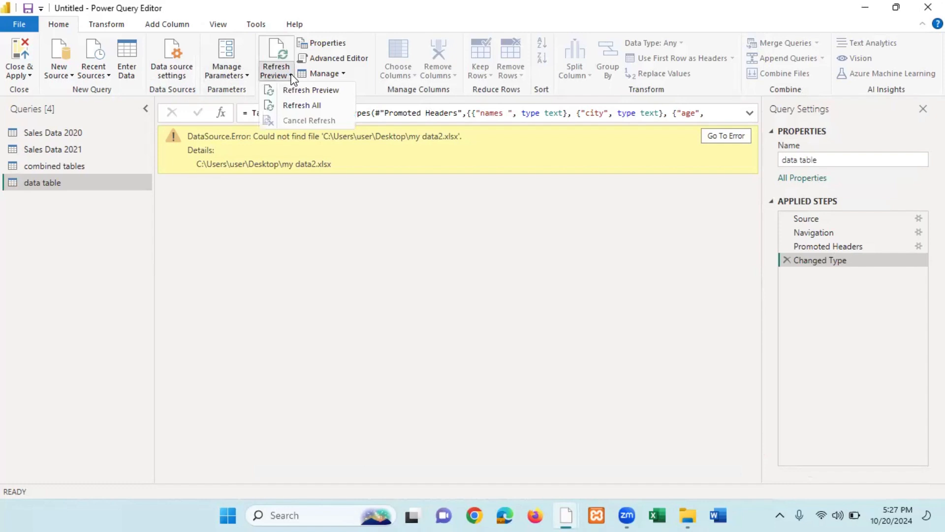
pyautogui.click(315, 91)
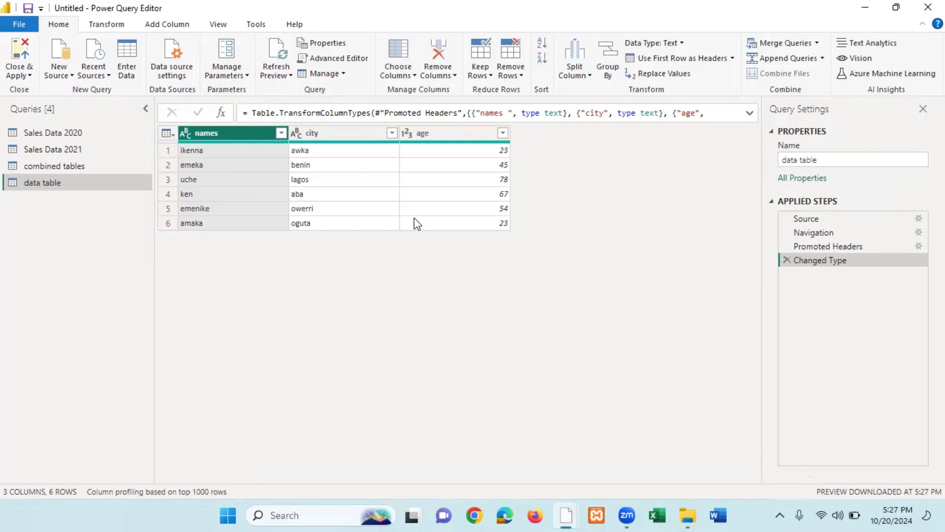
pyautogui.click(411, 506)
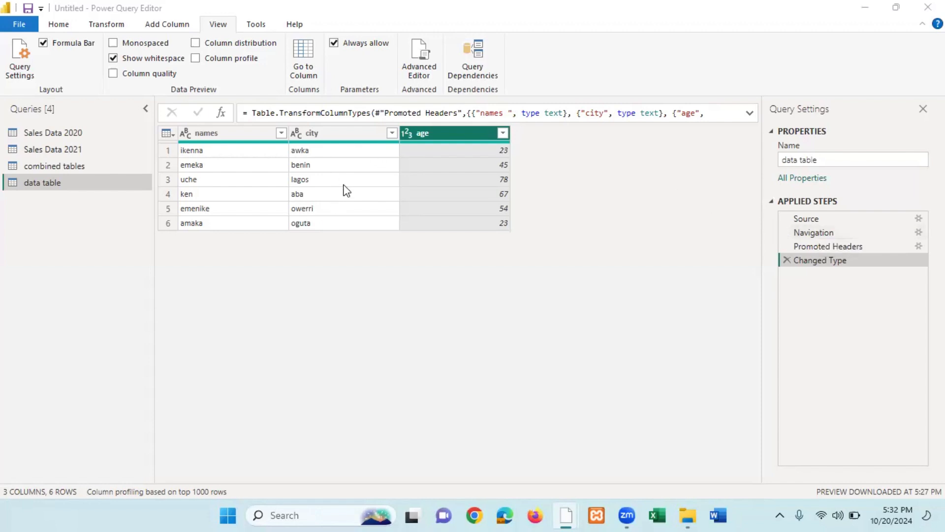
pyautogui.click(221, 26)
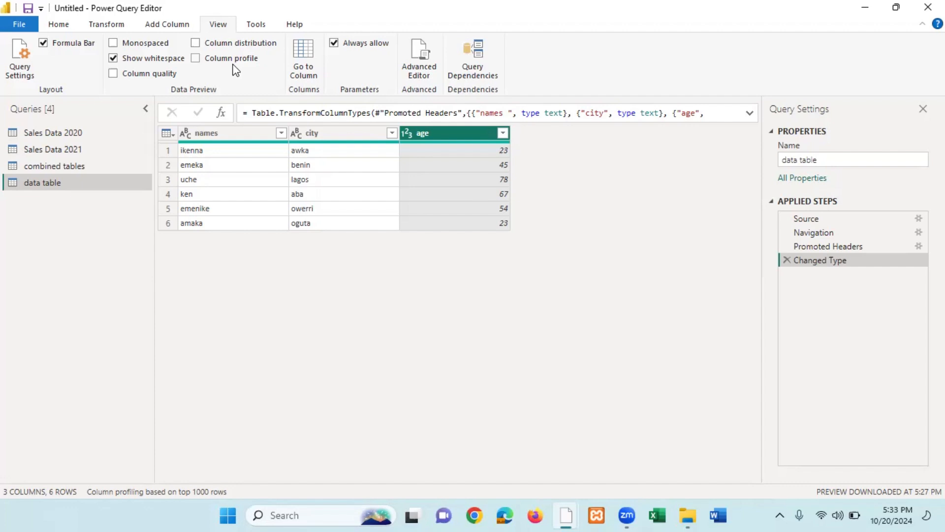
pyautogui.click(208, 133)
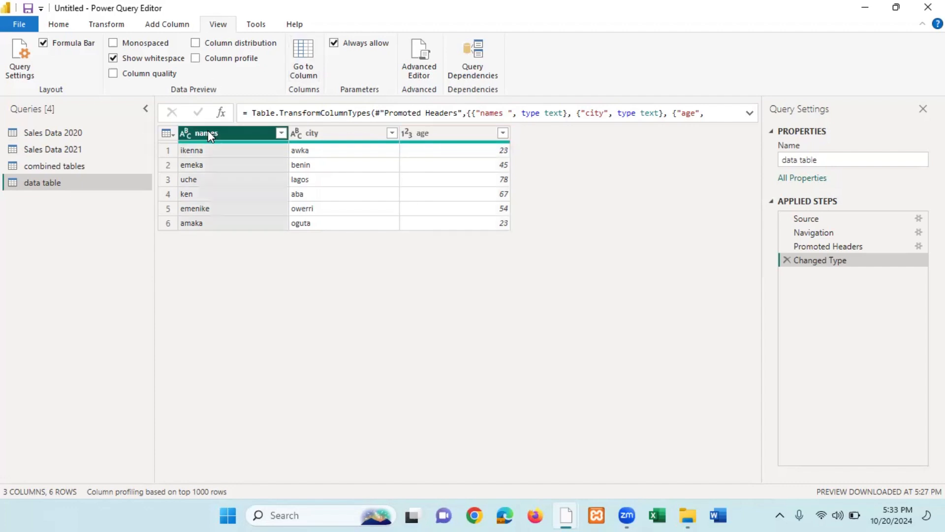
pyautogui.click(318, 134)
pyautogui.click(433, 132)
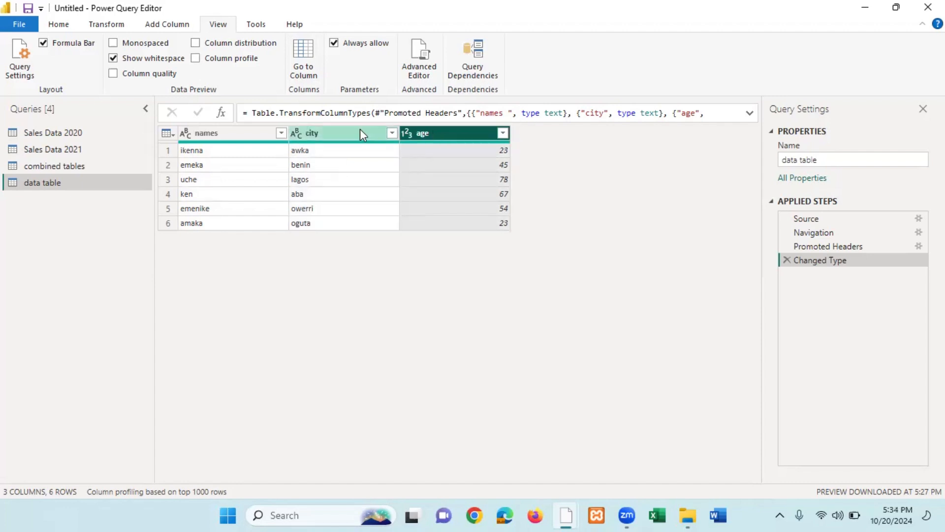
# Show column quality for the data table query, examine the valid, error and empty shares of its columns, and hide column quality again
pyautogui.click(250, 132)
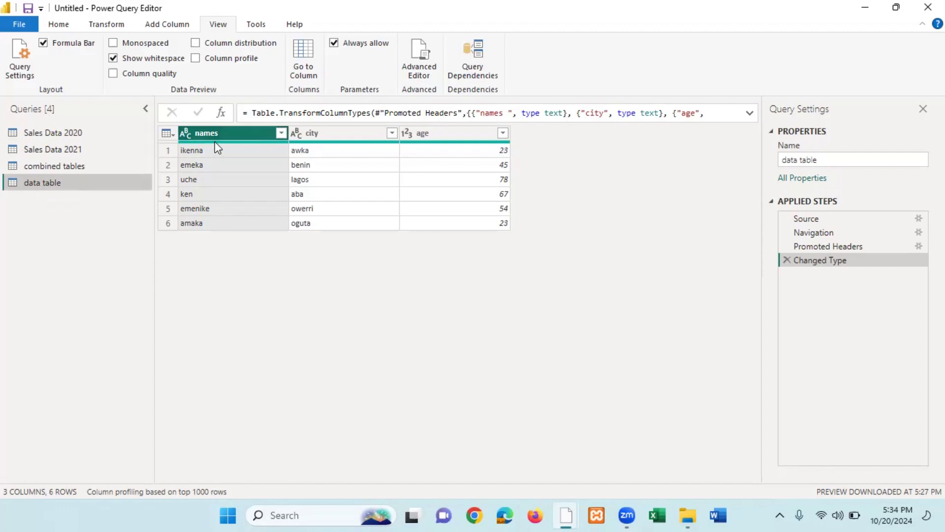
pyautogui.click(114, 74)
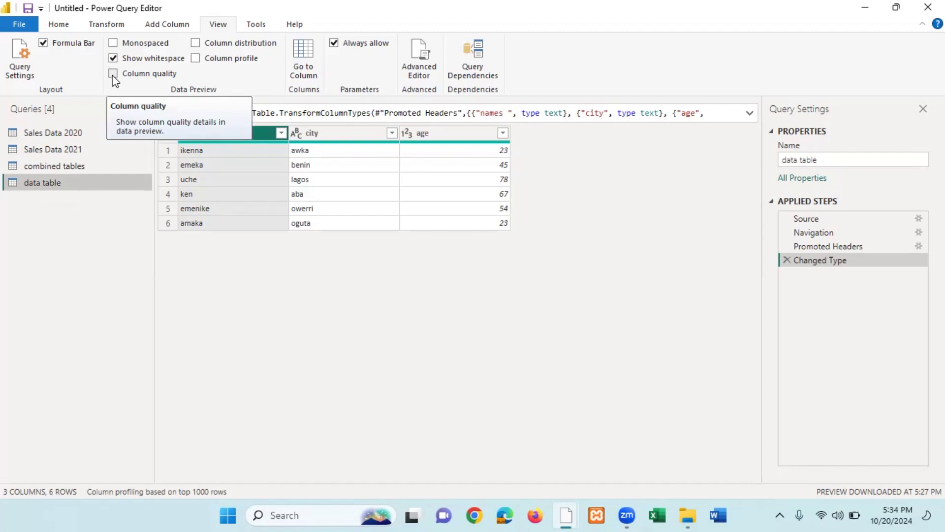
pyautogui.moveTo(229, 168)
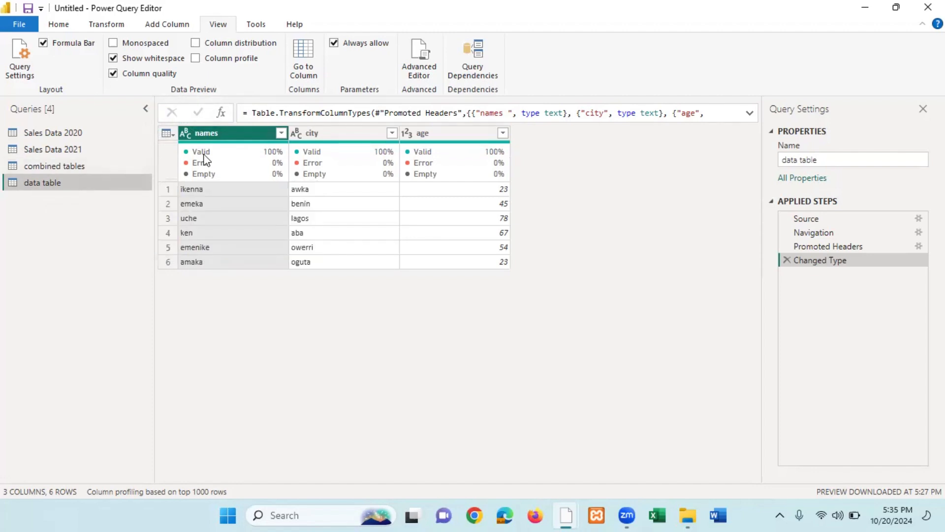
pyautogui.moveTo(198, 151)
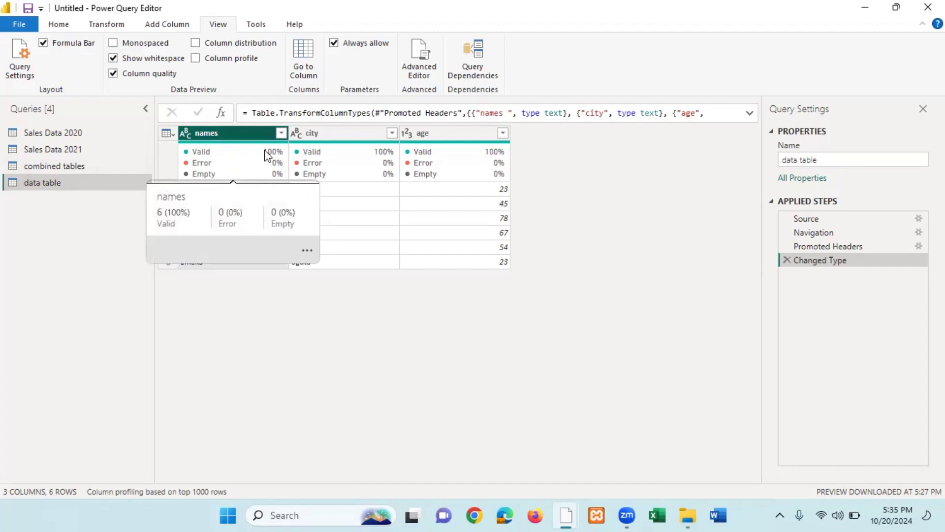
pyautogui.moveTo(282, 157)
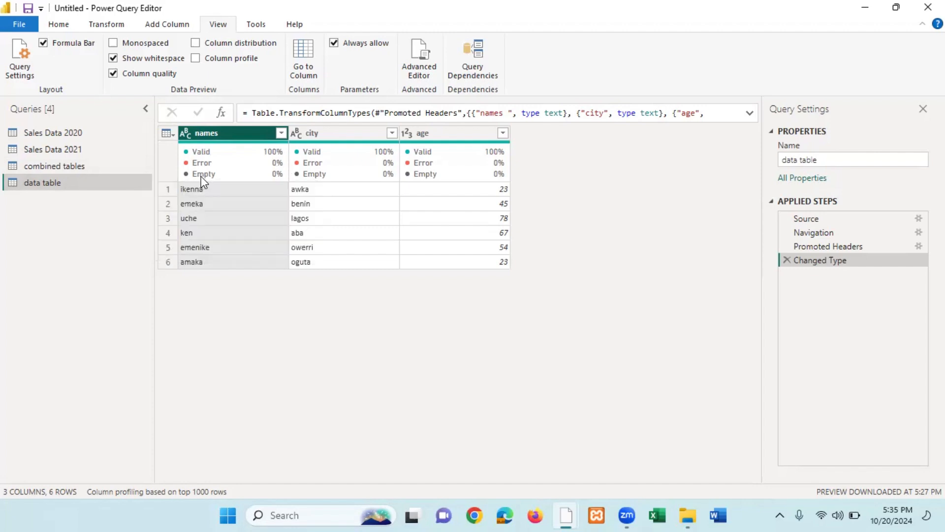
pyautogui.moveTo(278, 182)
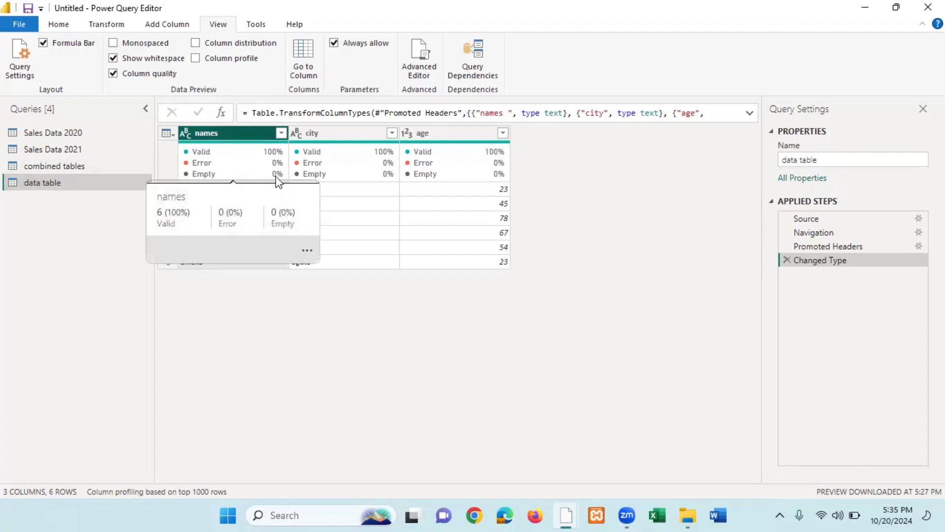
pyautogui.click(349, 137)
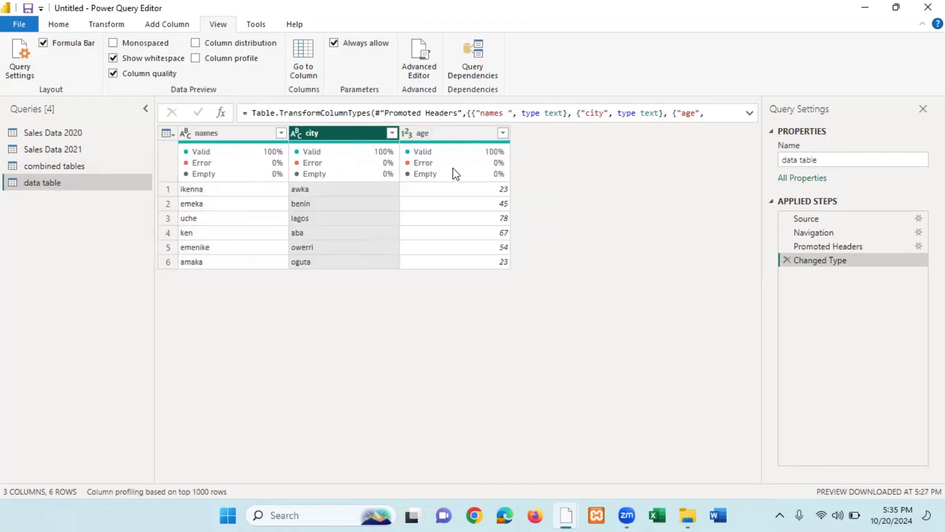
pyautogui.click(114, 74)
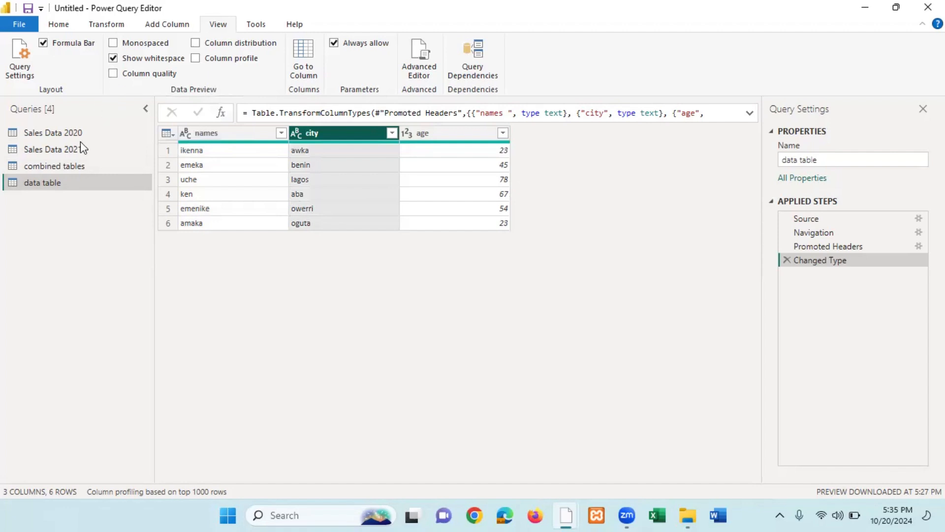
# Open the Sales Data 2020 query and show column quality to examine the valid, error and empty shares of its columns
pyautogui.click(46, 134)
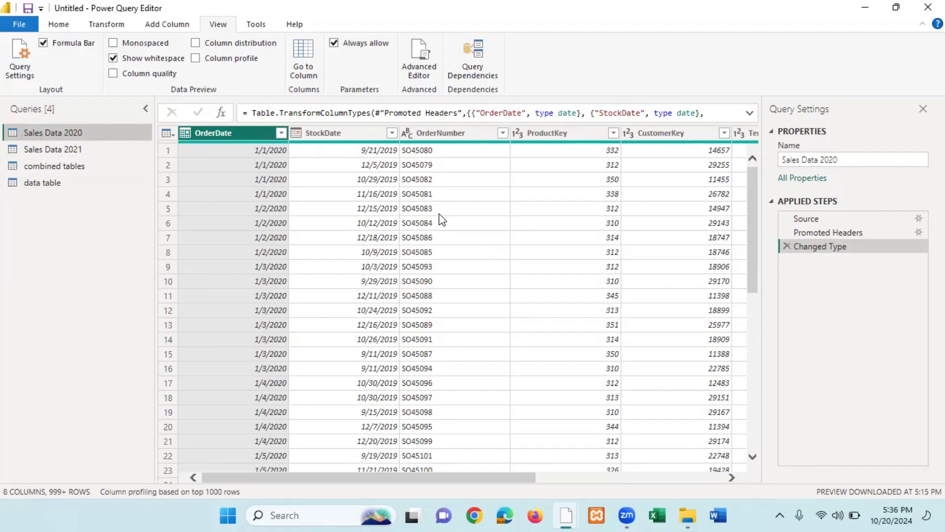
pyautogui.click(114, 75)
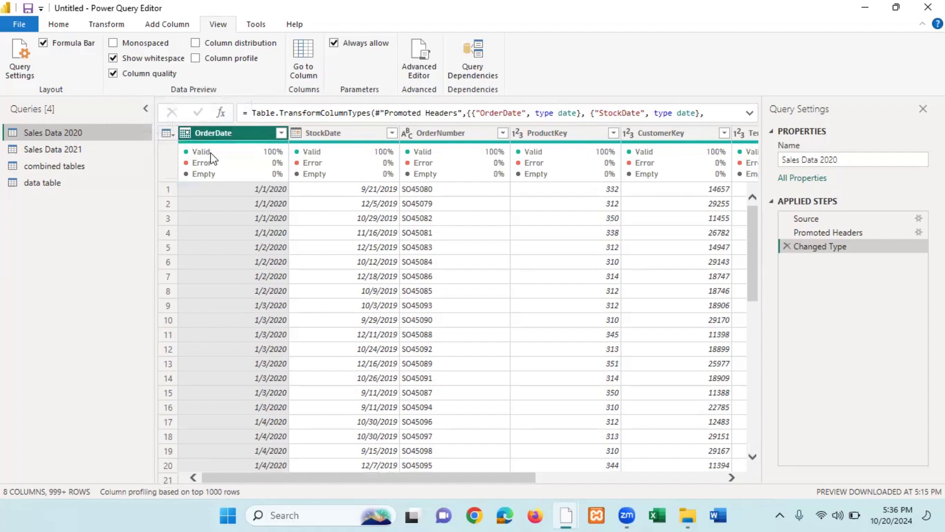
pyautogui.moveTo(243, 169)
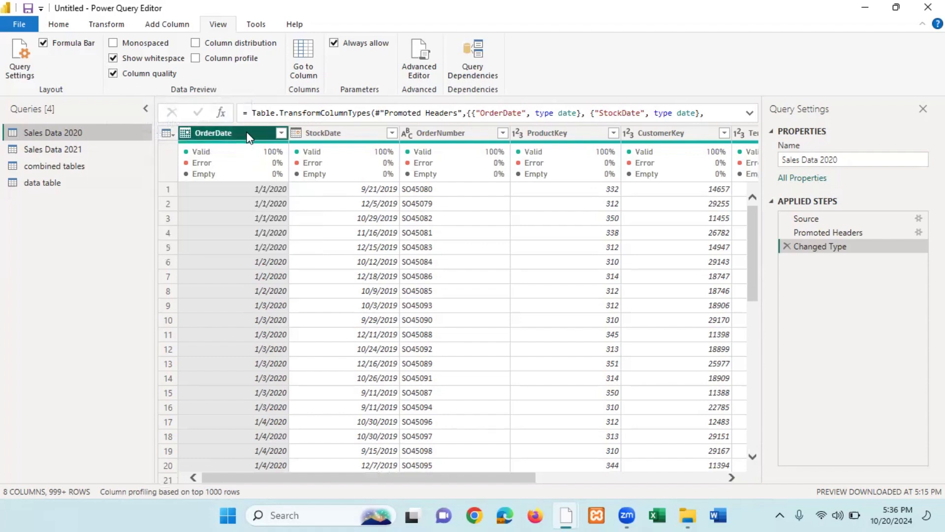
pyautogui.moveTo(283, 169)
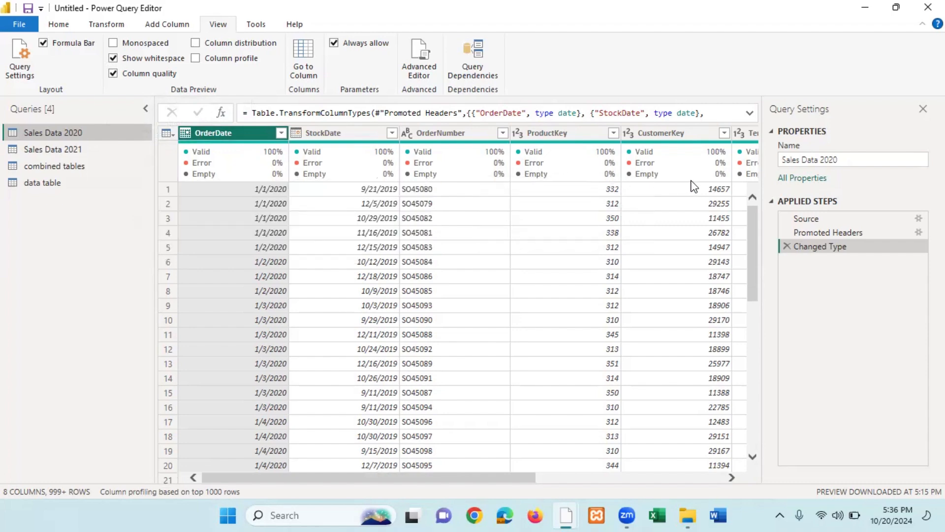
# Review column quality across the Sales Data 2021 and combined tables queries, and turn it off in Sales Data 2021
pyautogui.click(53, 149)
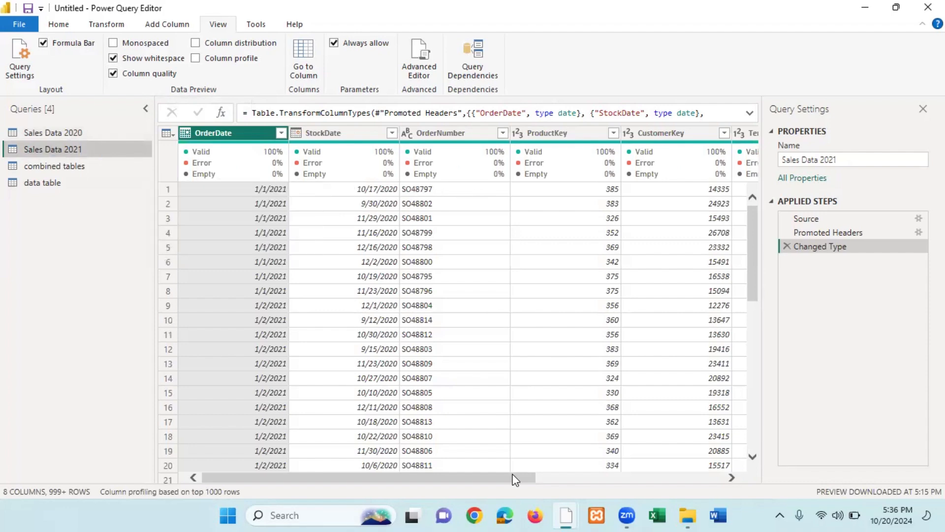
pyautogui.moveTo(515, 477); pyautogui.dragTo(667, 491)
pyautogui.click(73, 170)
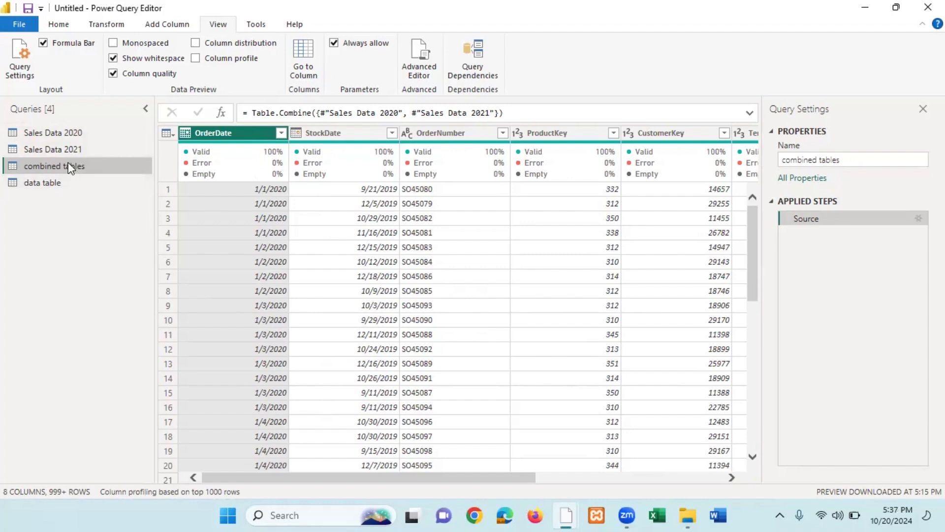
pyautogui.click(77, 150)
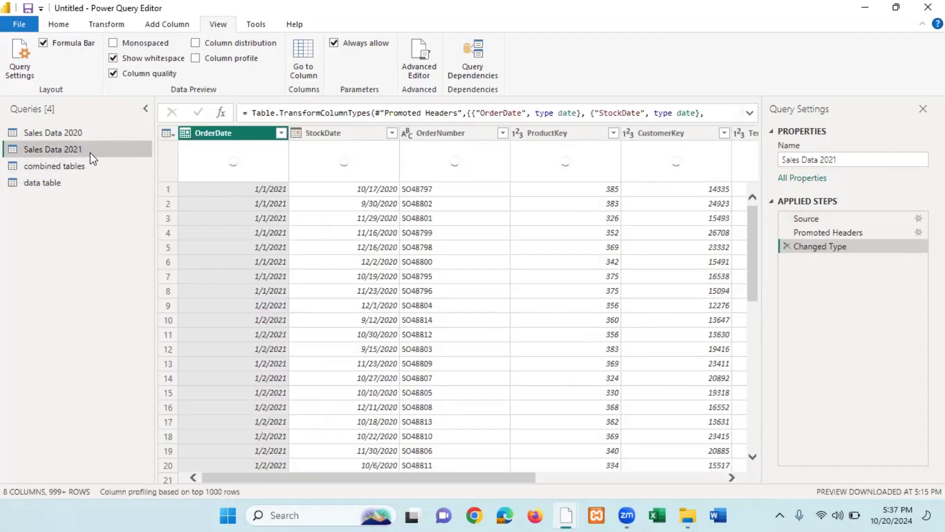
pyautogui.click(112, 74)
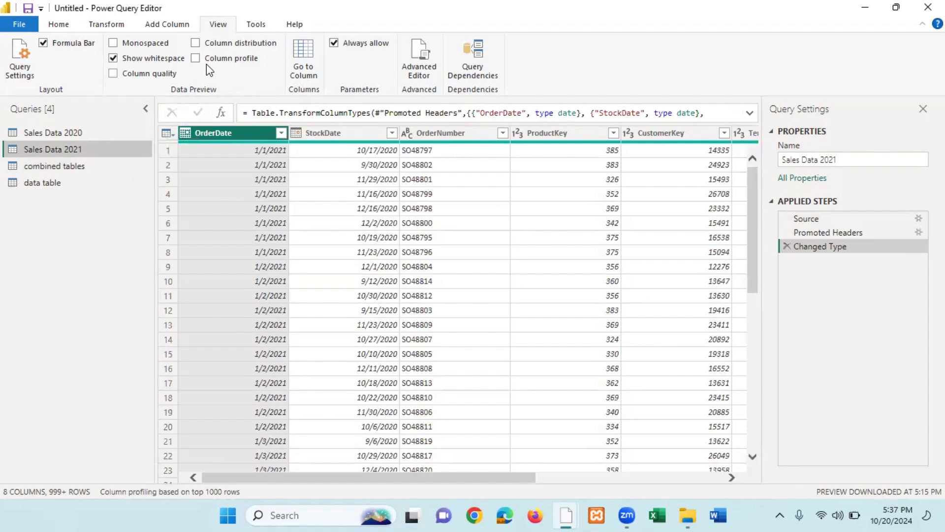
# Show column distribution for Sales Data 2021, examine the distinct and unique values of its columns, and hide the distribution charts
pyautogui.click(197, 44)
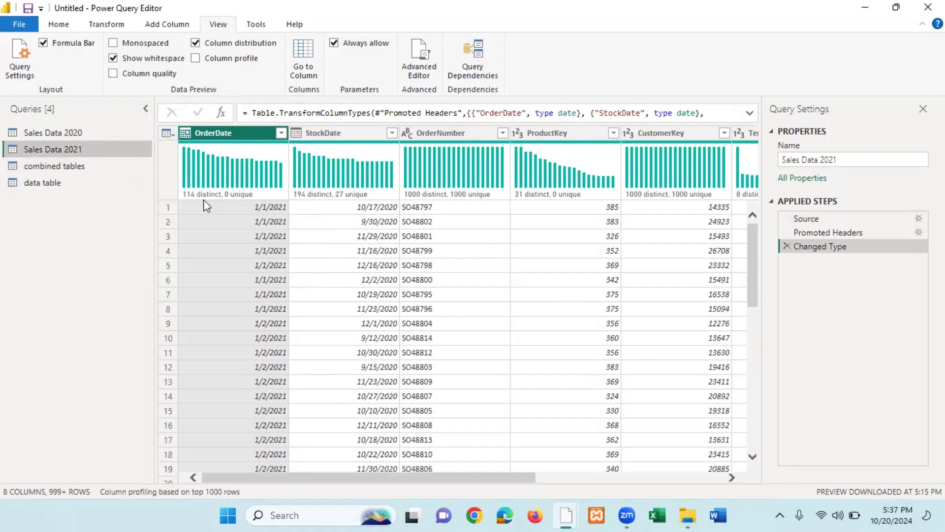
pyautogui.moveTo(218, 194)
pyautogui.moveTo(348, 184)
pyautogui.moveTo(443, 477); pyautogui.dragTo(720, 491)
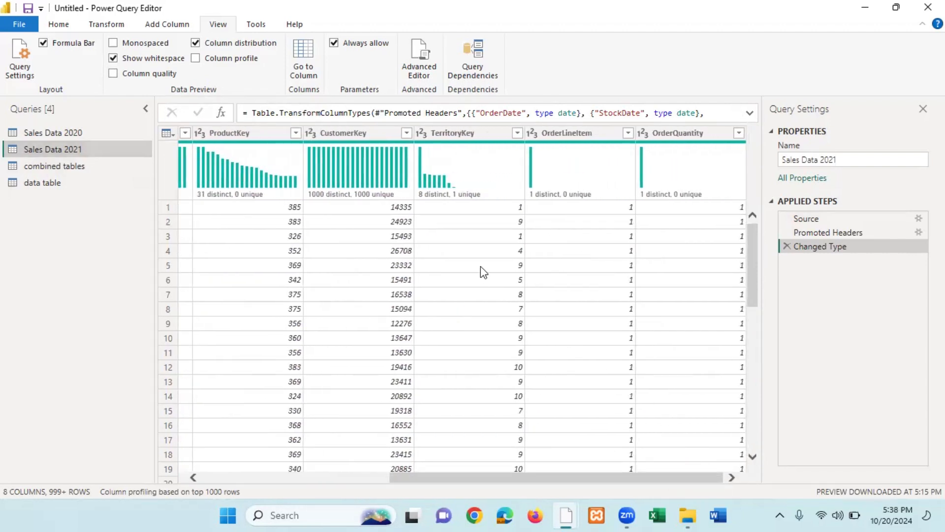
pyautogui.moveTo(456, 172)
pyautogui.click(656, 516)
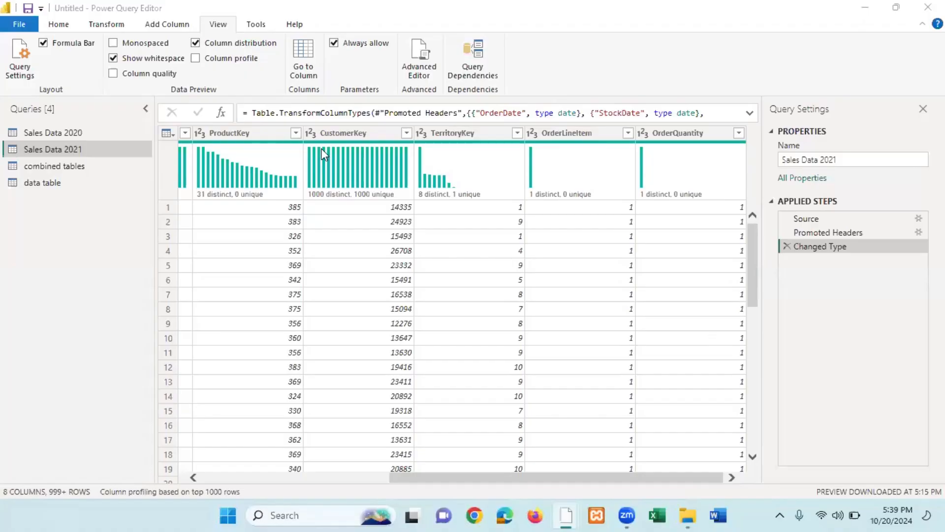
pyautogui.moveTo(341, 182)
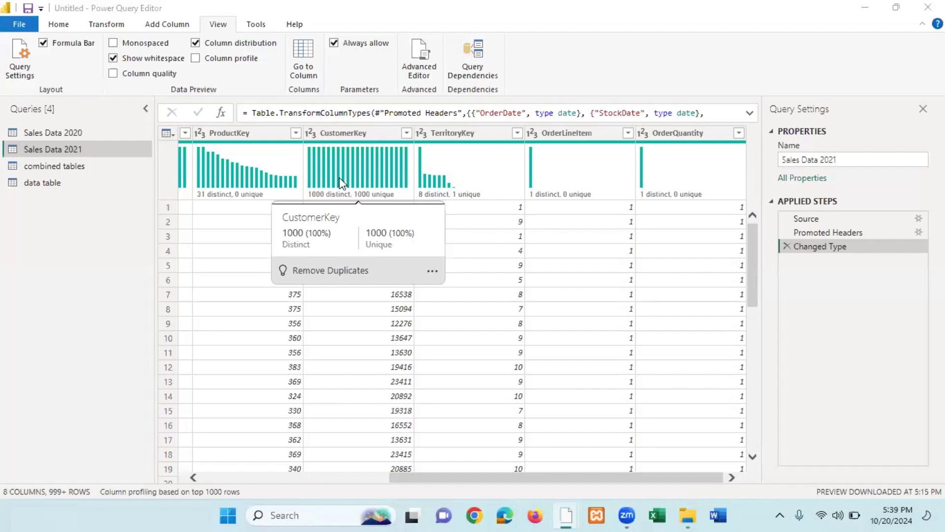
pyautogui.click(196, 43)
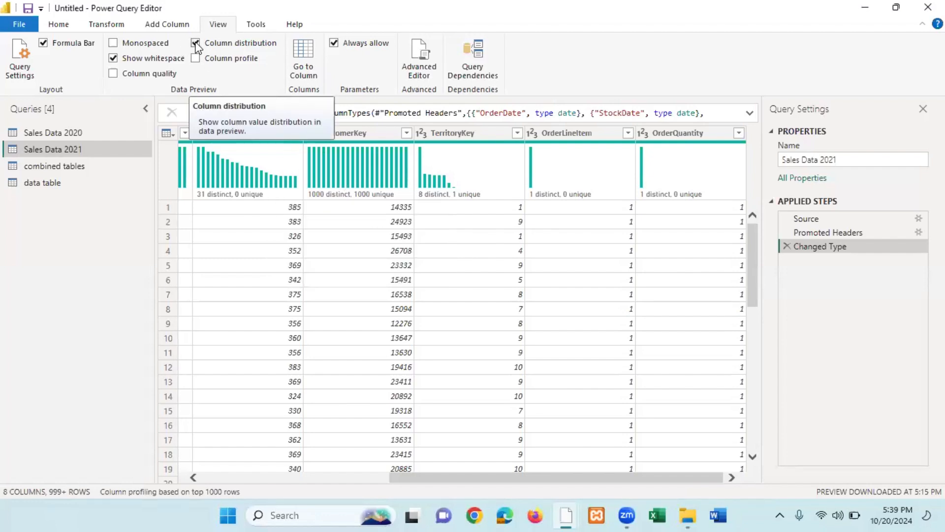
pyautogui.click(195, 43)
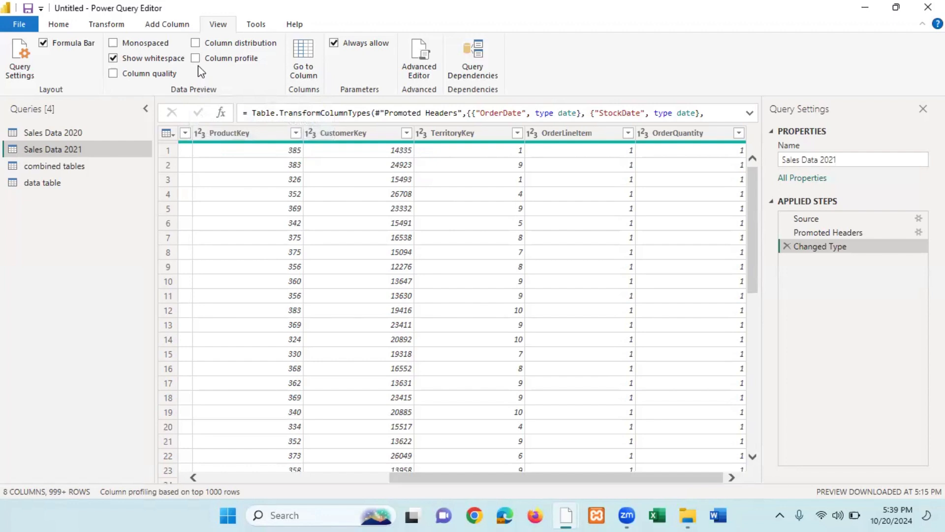
# Show the column profile for Sales Data 2021 and examine the full column statistics and value distribution of ProductKey
pyautogui.click(196, 58)
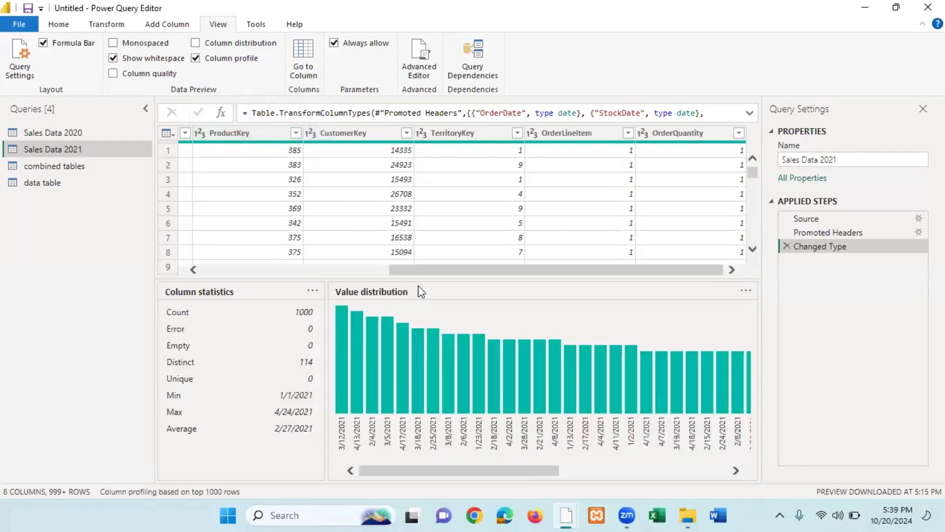
pyautogui.click(240, 134)
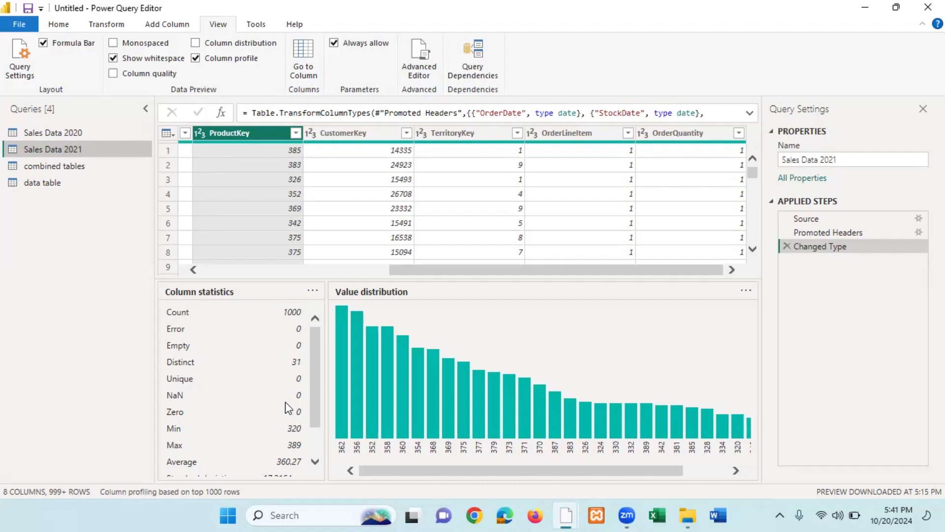
pyautogui.scroll(-2, 286, 404)
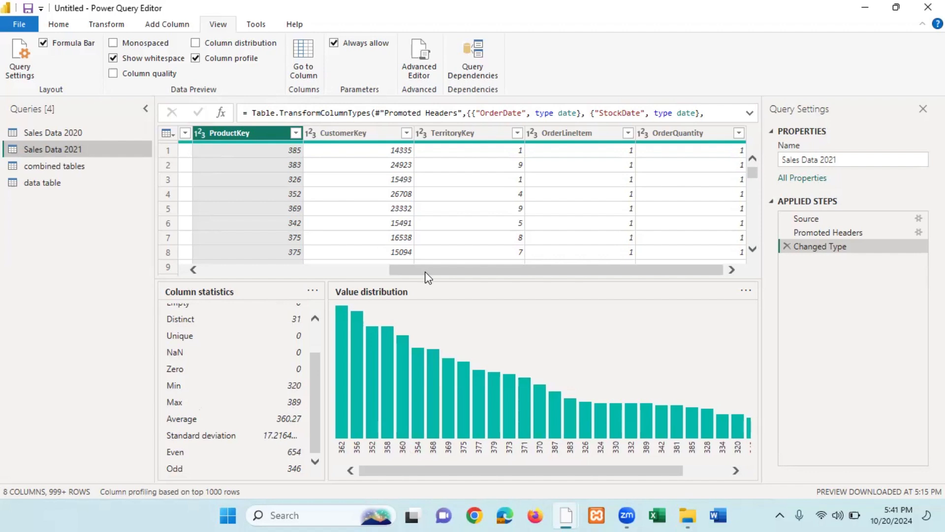
# Examine the column statistics and value distribution of OrderQuantity and CustomerKey, including the details of CustomerKey value 26729
pyautogui.moveTo(408, 270); pyautogui.dragTo(541, 274)
pyautogui.click(690, 134)
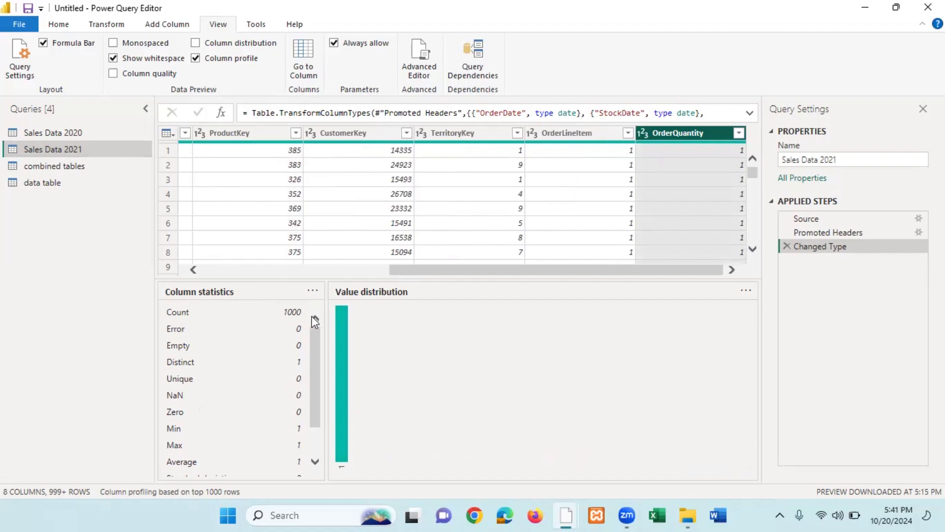
pyautogui.scroll(-1, 279, 420)
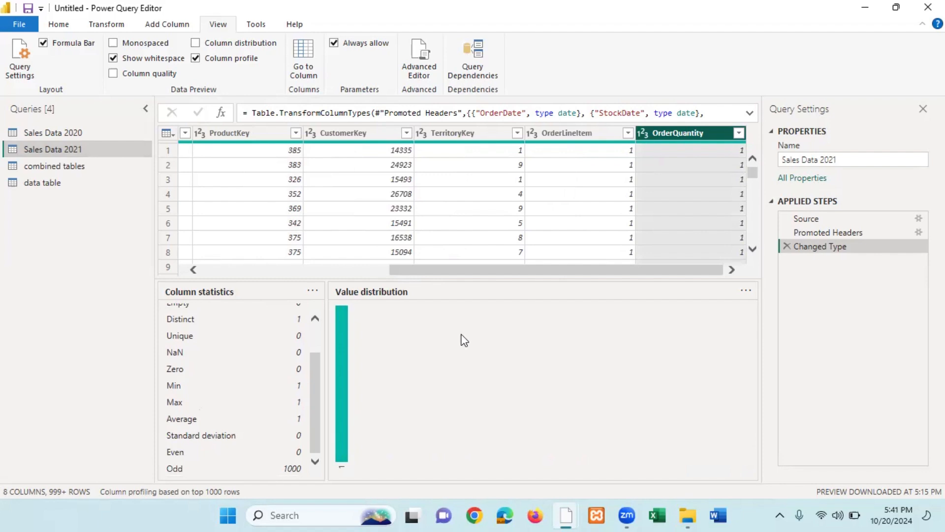
pyautogui.click(352, 130)
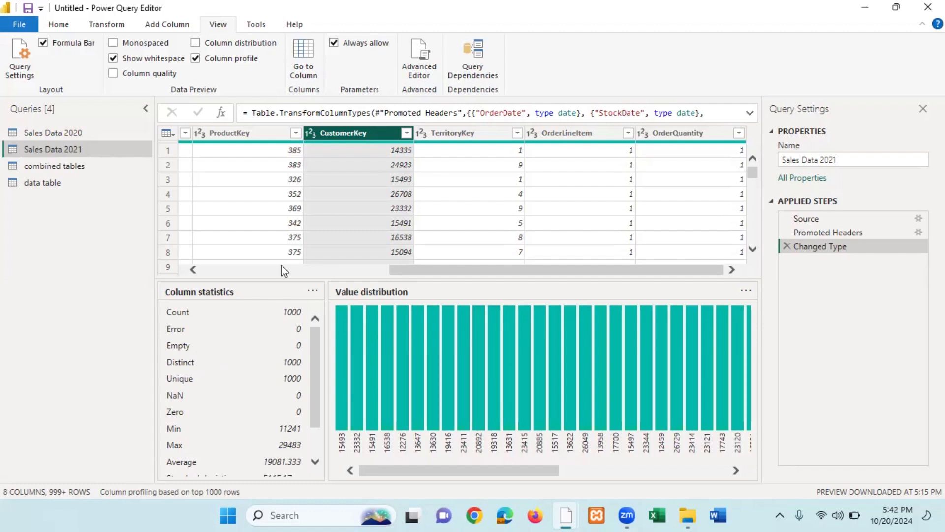
pyautogui.moveTo(531, 371)
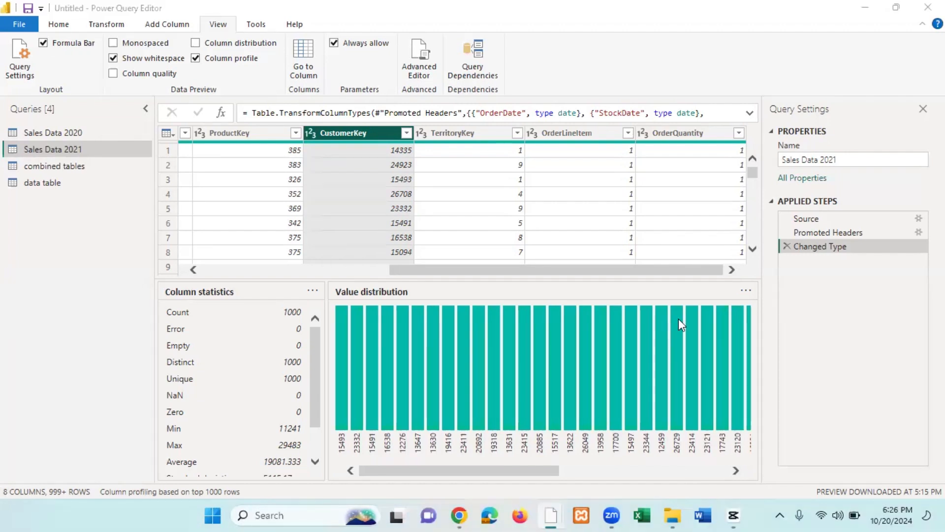
pyautogui.moveTo(679, 320)
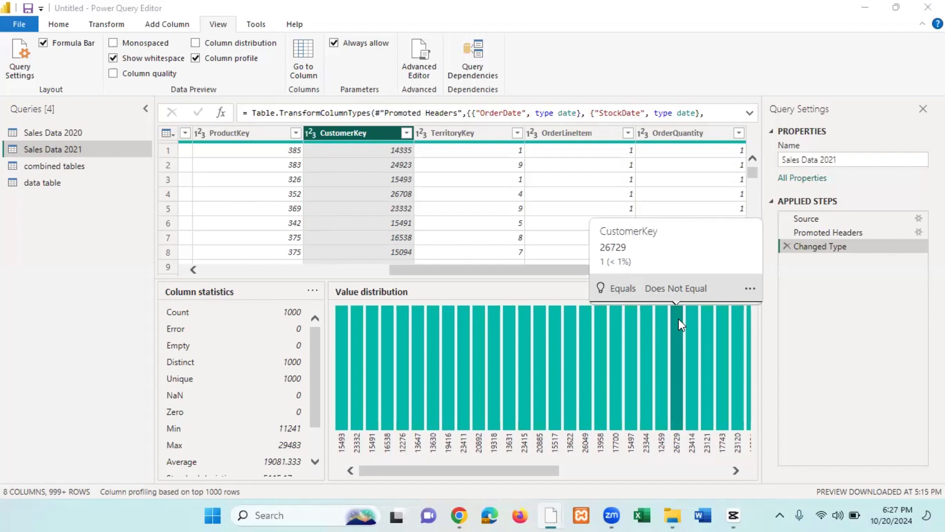
# Switch to Excel, create a blank workbook and maximize its window
pyautogui.click(866, 9)
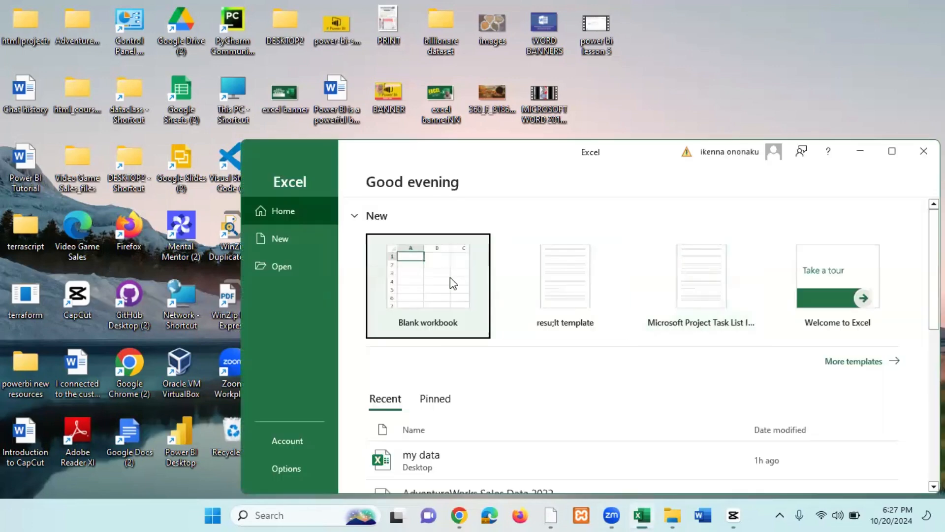
pyautogui.click(448, 279)
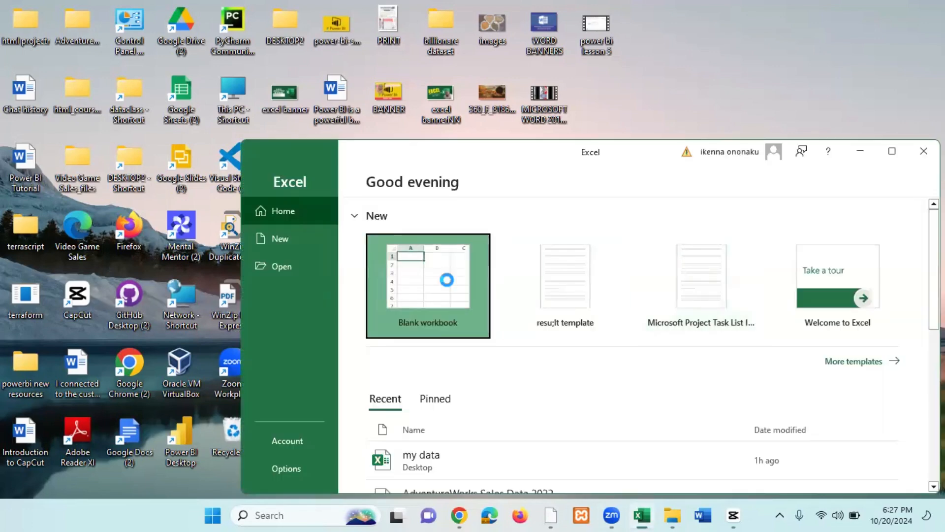
pyautogui.click(895, 156)
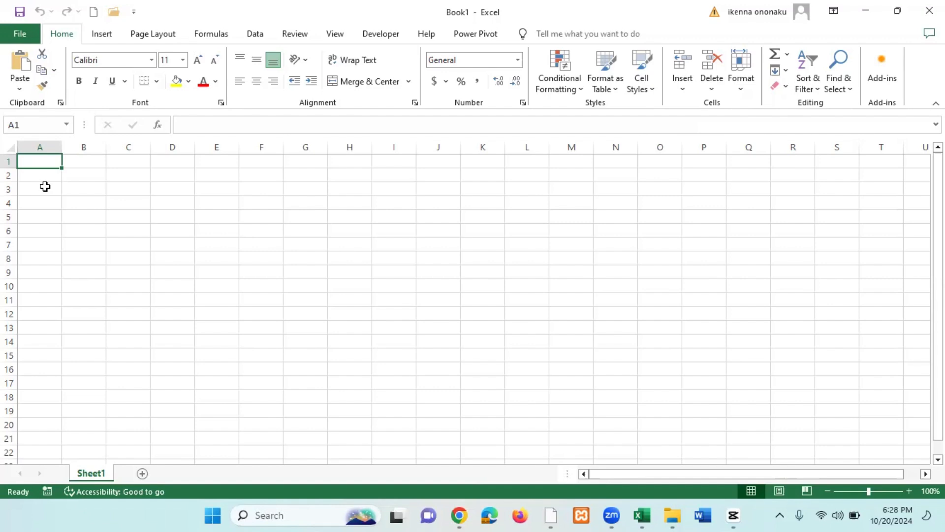
# Enter the column headers firstname, lastname and phone in cells A1 to C1
pyautogui.write('fi')
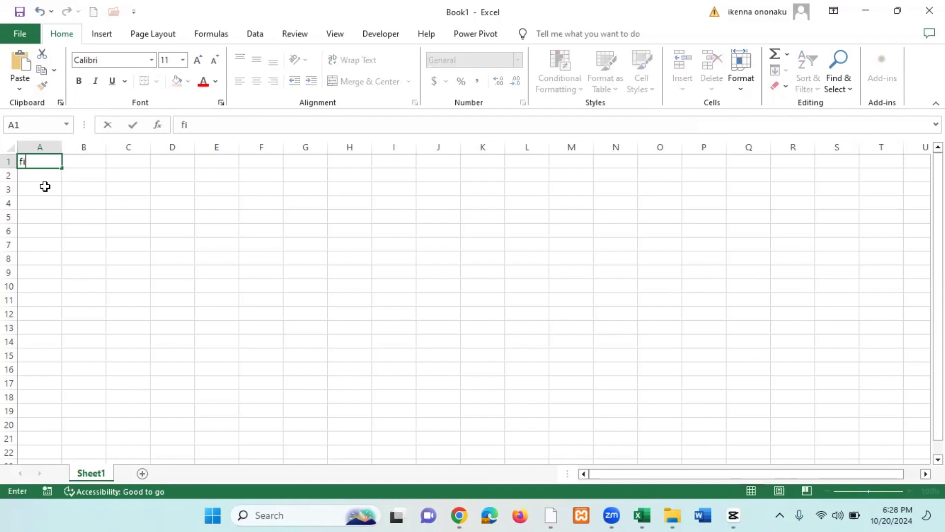
pyautogui.write('rstname')
pyautogui.press('Tab')
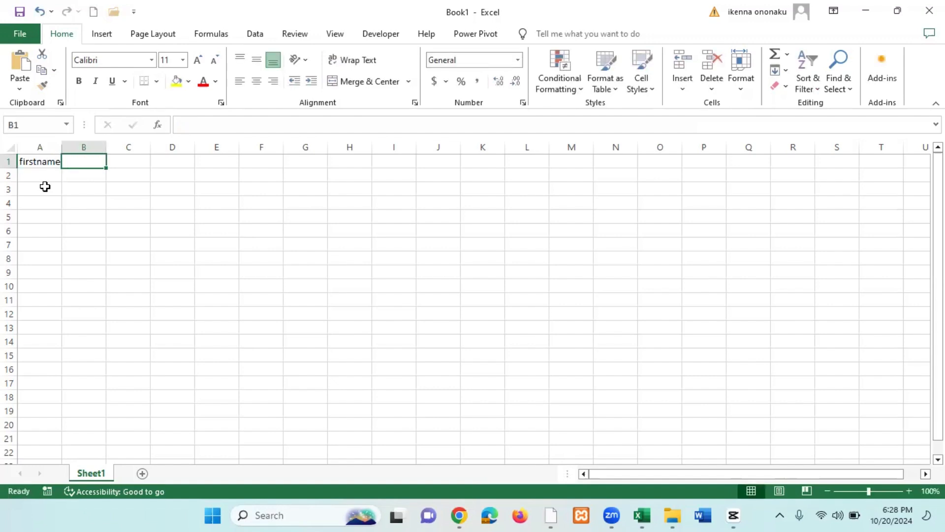
pyautogui.write('last')
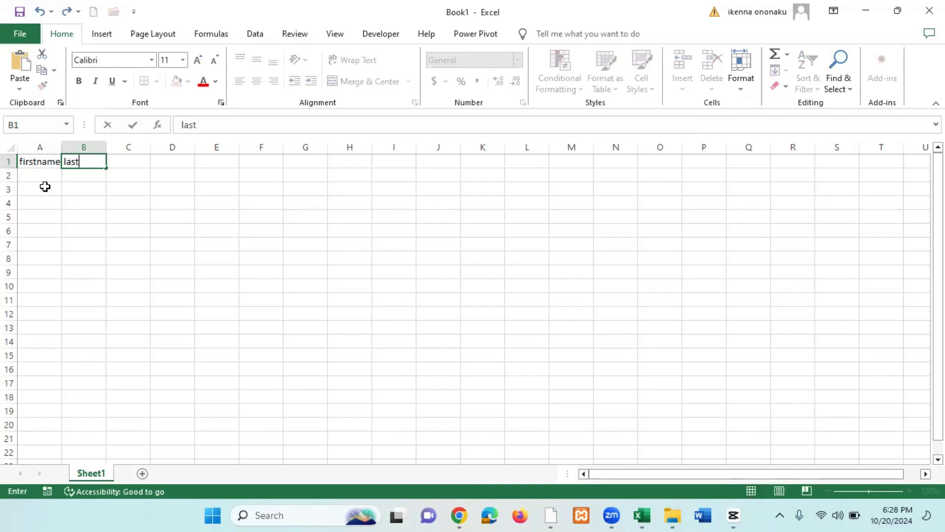
pyautogui.write('name')
pyautogui.press('Tab')
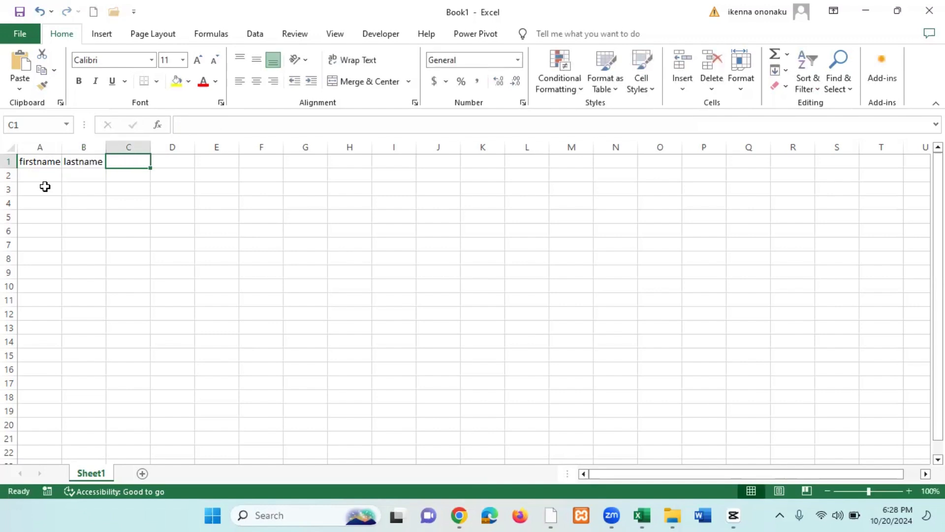
pyautogui.write('ph')
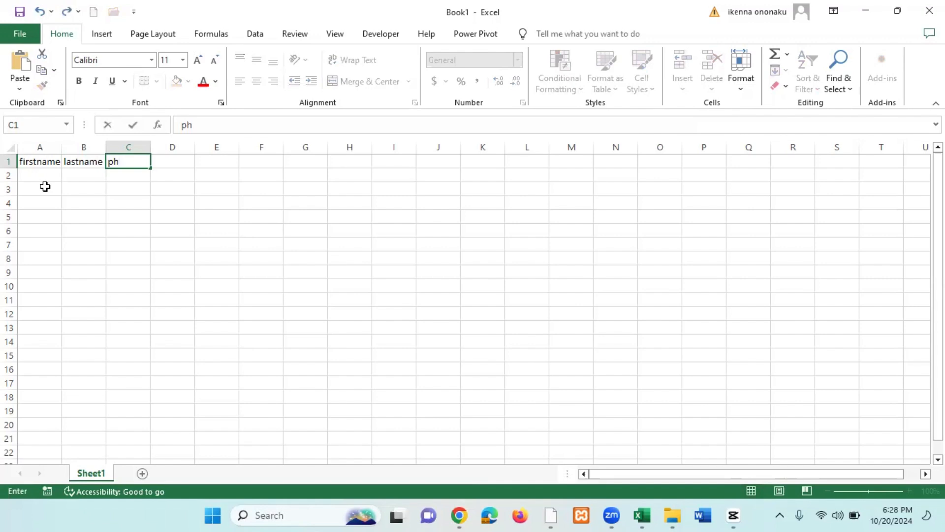
pyautogui.write('one')
pyautogui.press('Tab')
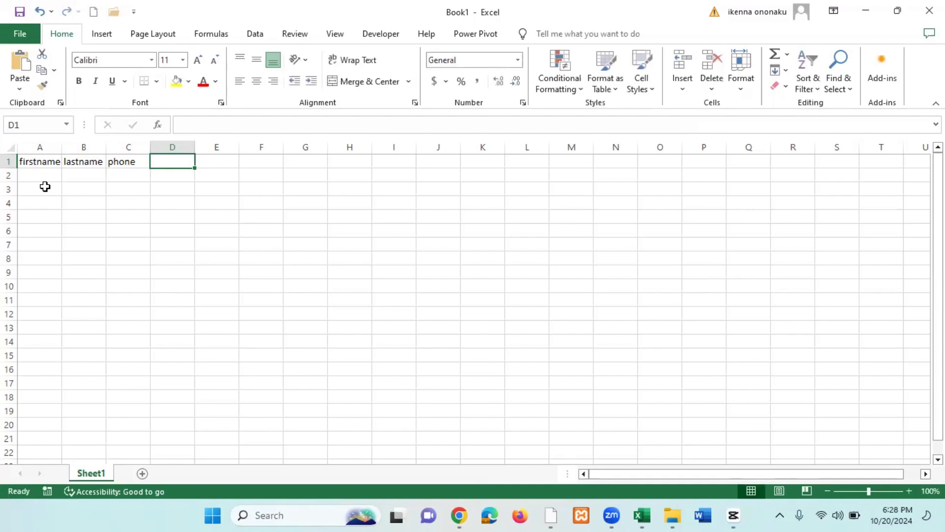
# Enter the headers email, age and marital status in cells D1 to F1, and widen column F to fit its header
pyautogui.write('em')
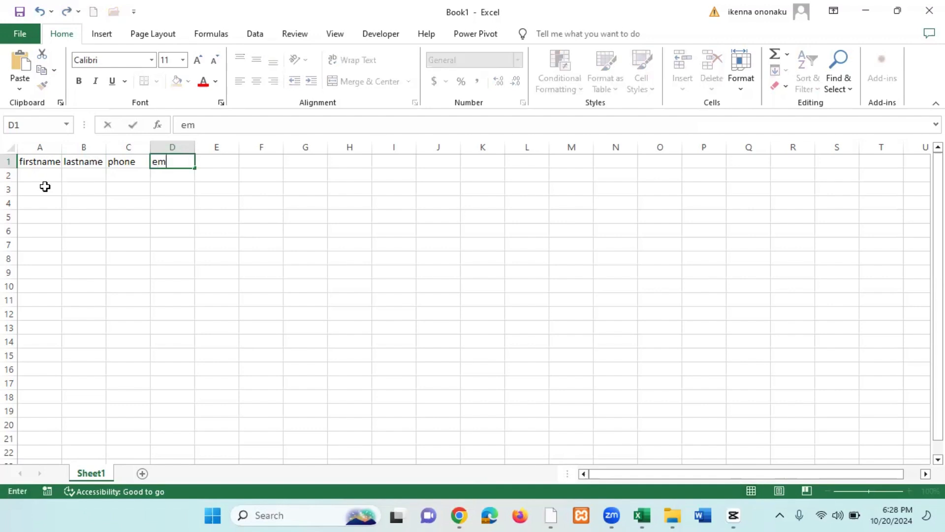
pyautogui.write('ail')
pyautogui.press('Tab')
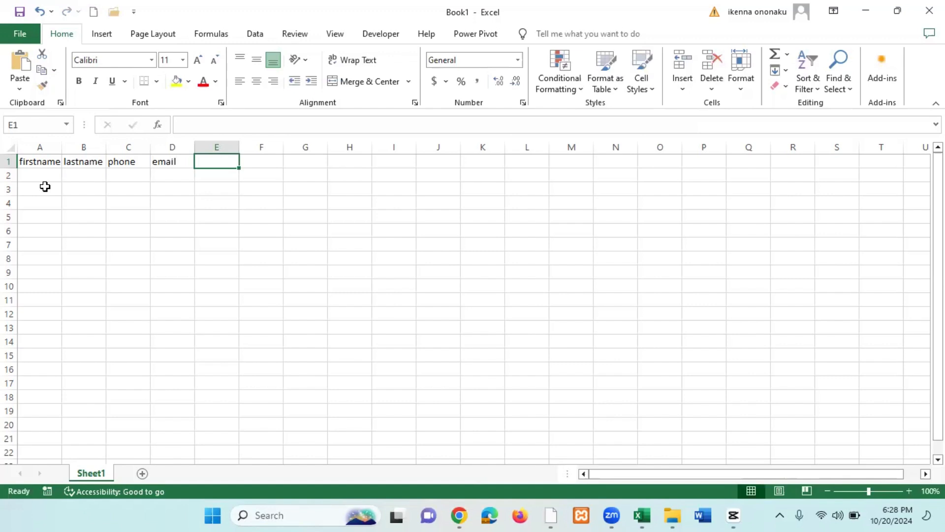
pyautogui.write('age')
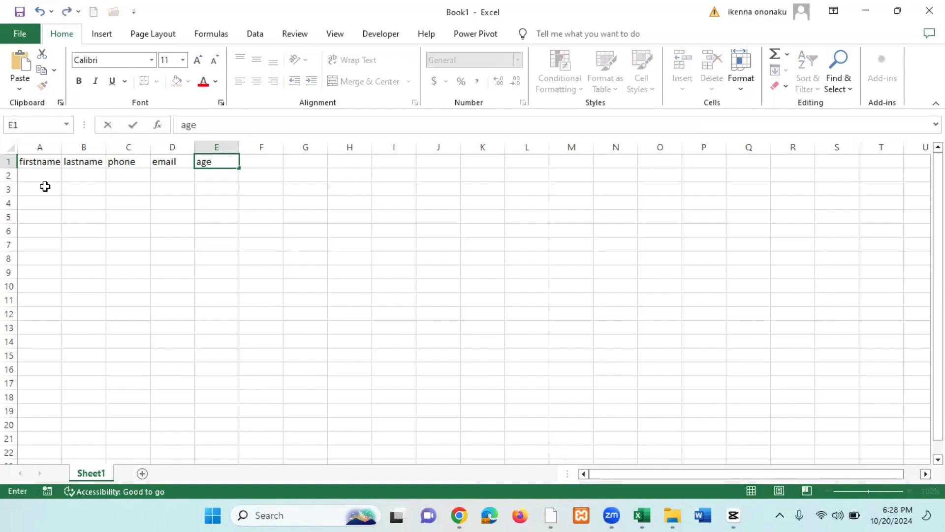
pyautogui.press('Tab')
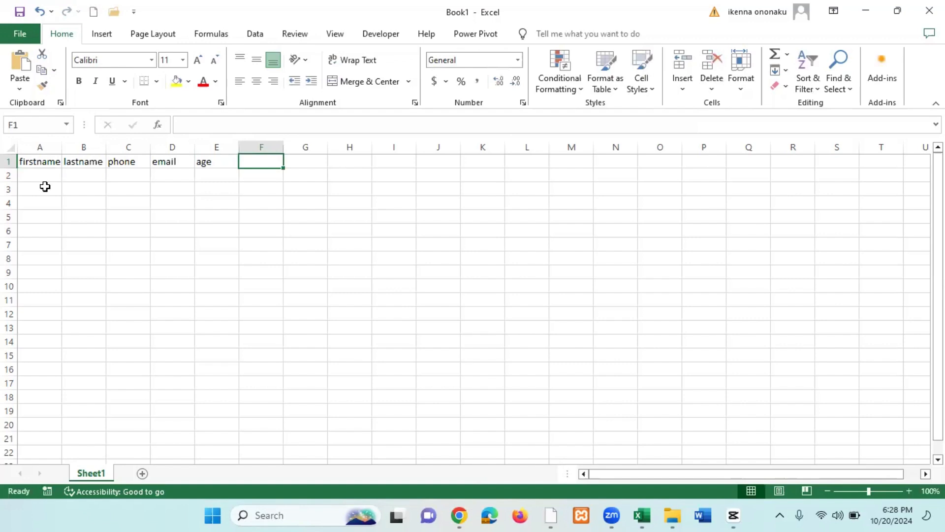
pyautogui.write('ma')
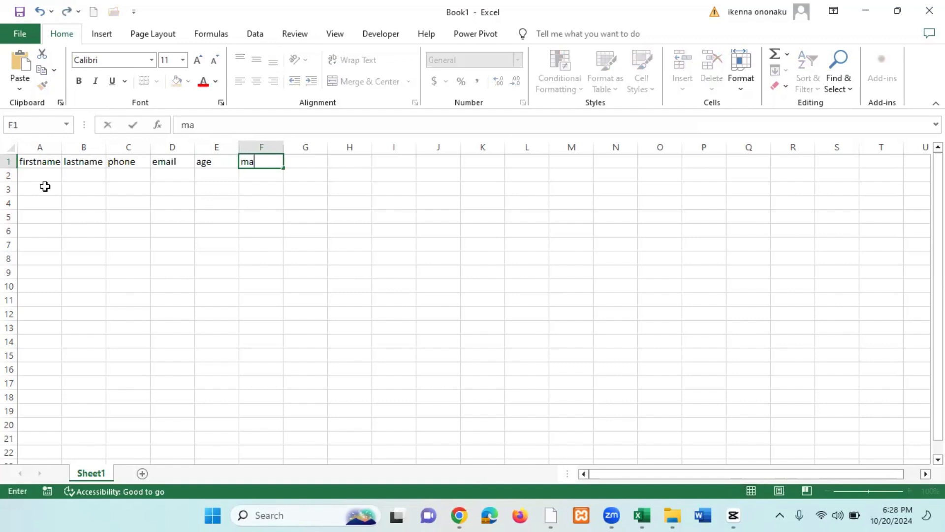
pyautogui.write('rital status')
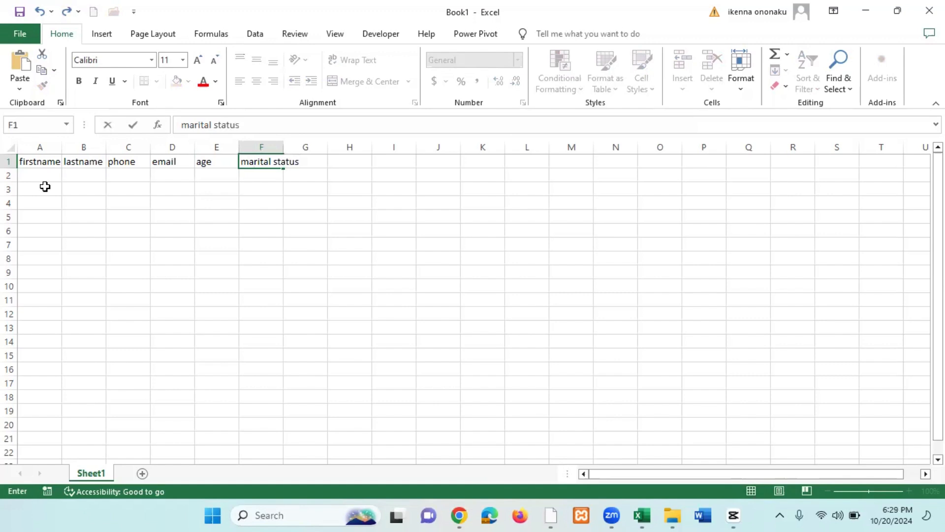
pyautogui.click(298, 162)
pyautogui.moveTo(283, 147); pyautogui.dragTo(335, 148)
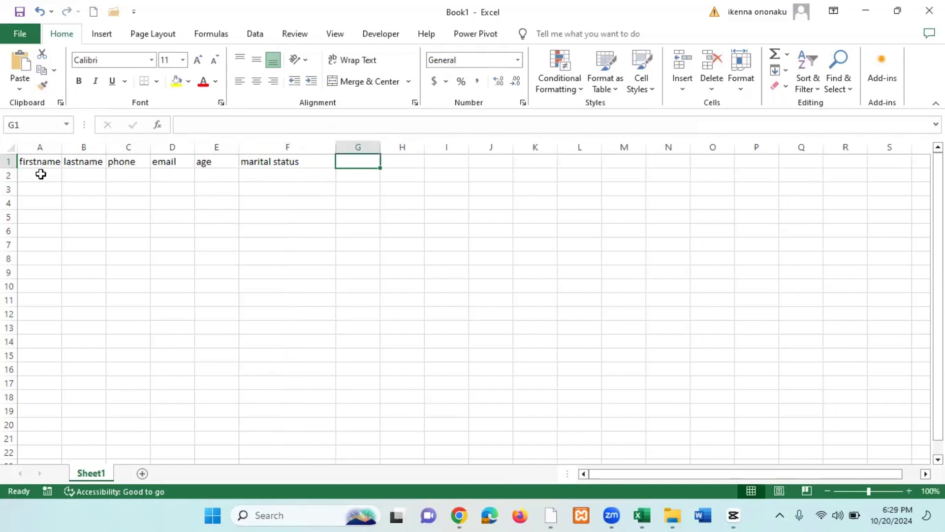
# Highlight the empty record area A2:F13 beneath the headers, and view the workbook's file options
pyautogui.moveTo(40, 175); pyautogui.dragTo(317, 334)
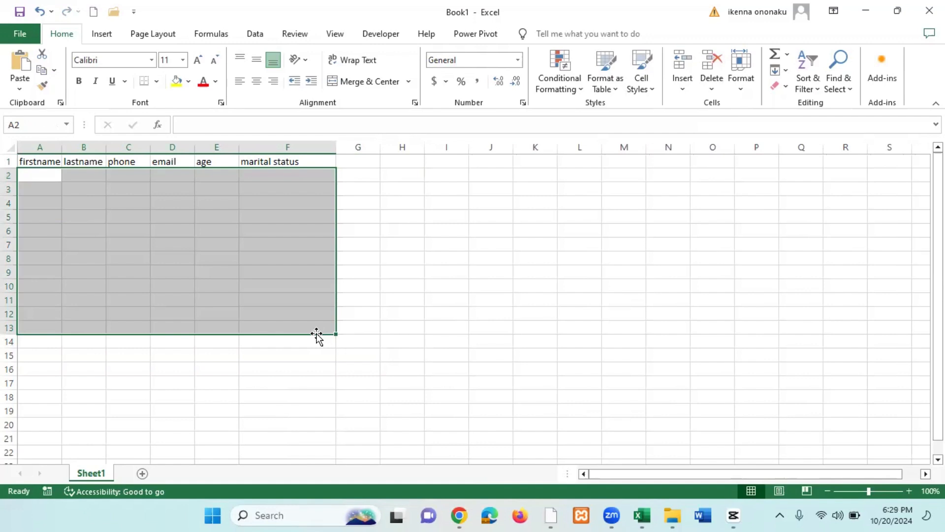
pyautogui.click(379, 286)
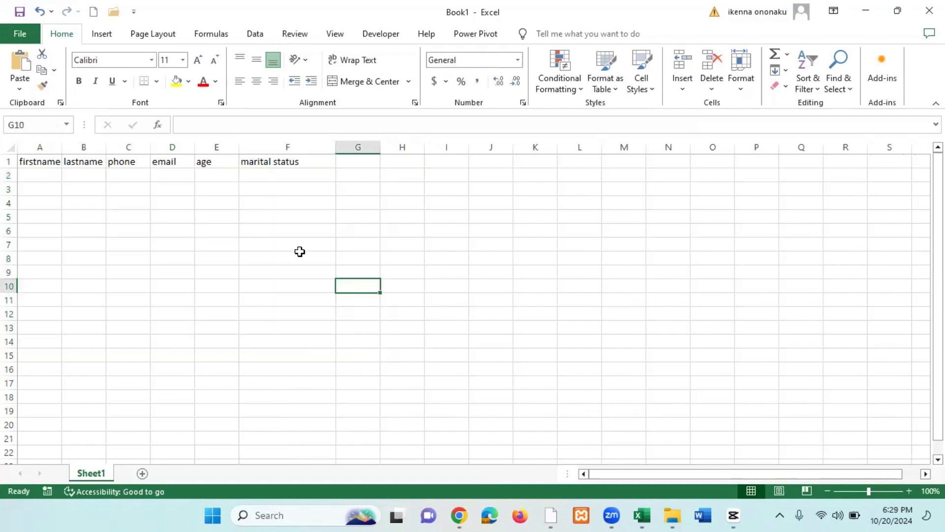
pyautogui.click(22, 34)
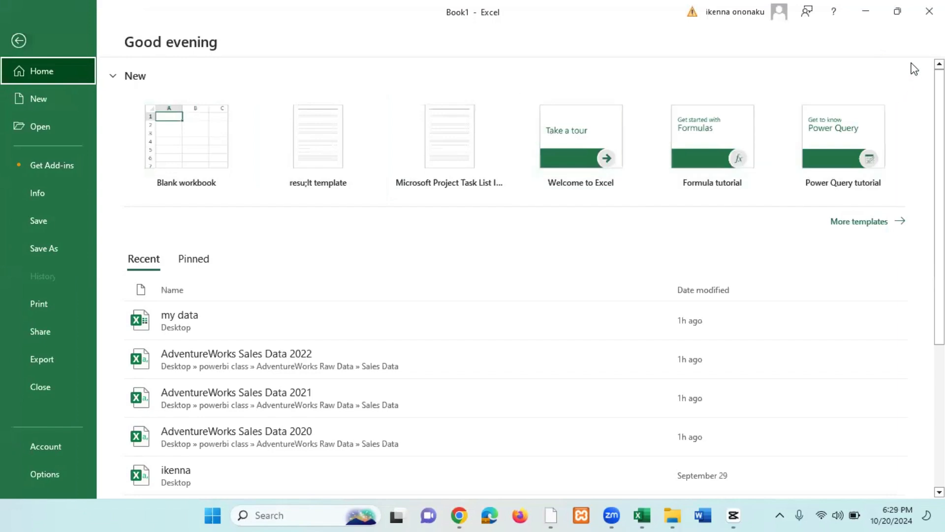
# Minimize Excel, return to Power Query Editor, and review the combined tables and Sales Data 2020 queries
pyautogui.click(868, 17)
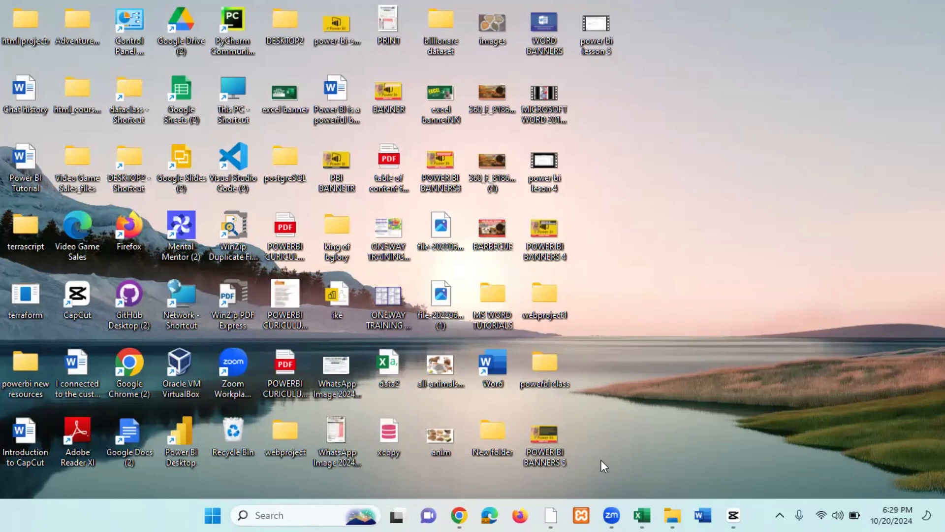
pyautogui.moveTo(551, 514)
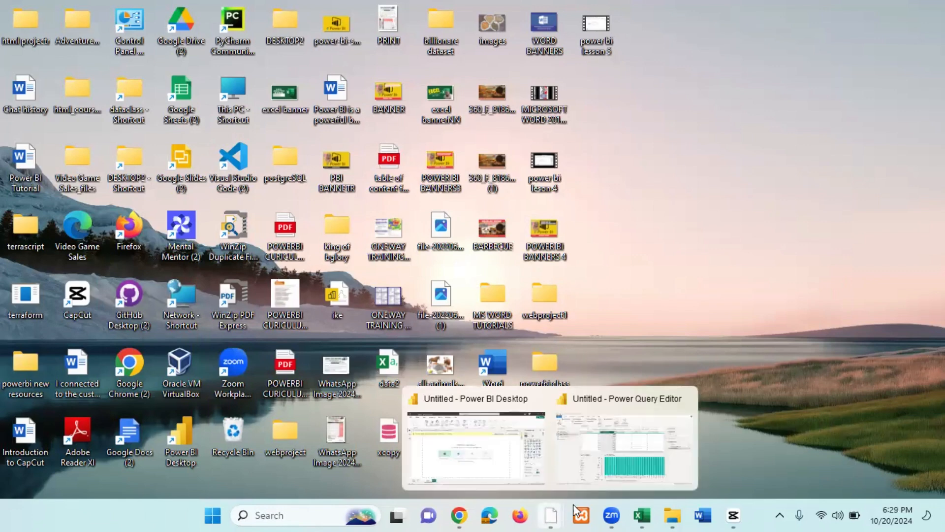
pyautogui.click(617, 469)
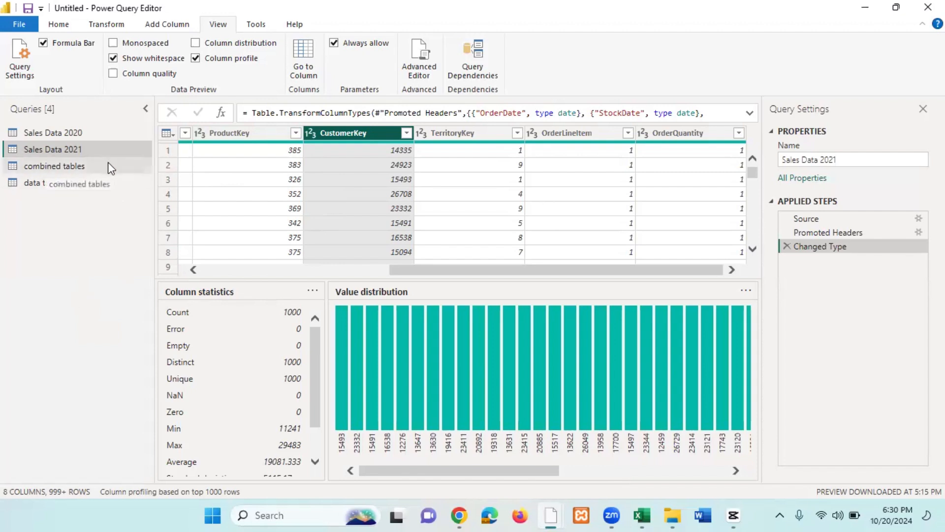
pyautogui.click(70, 134)
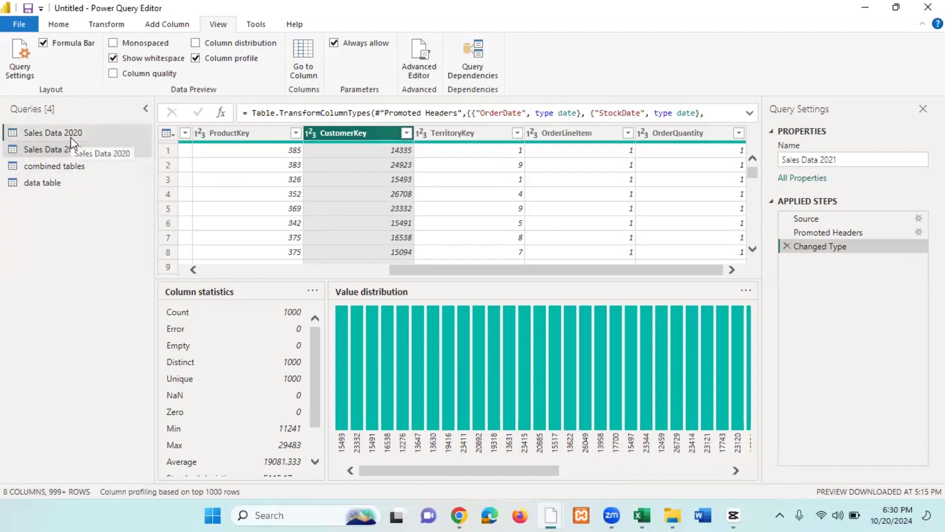
pyautogui.click(63, 165)
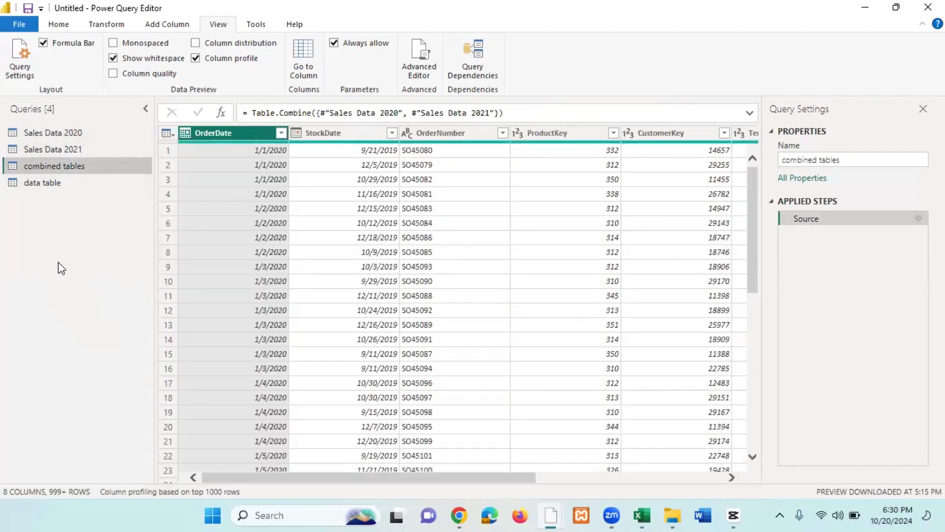
pyautogui.click(52, 132)
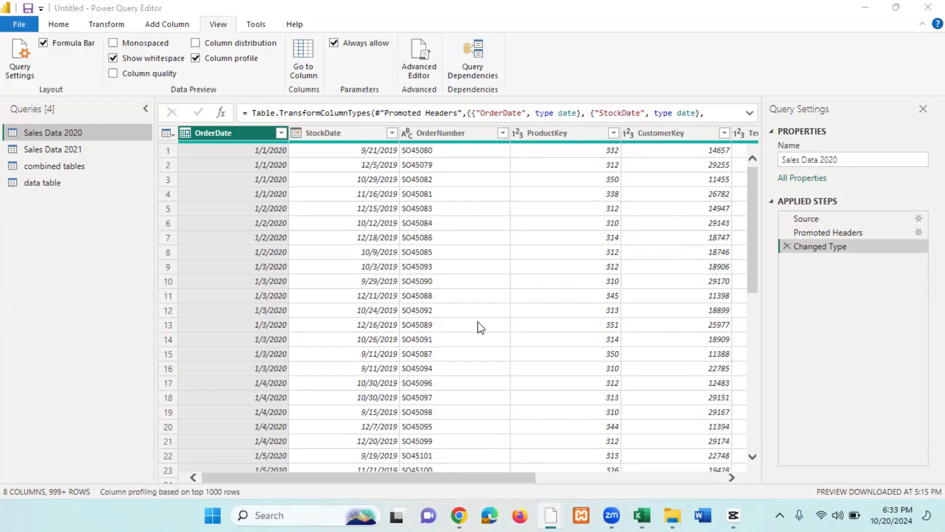
pyautogui.moveTo(469, 509)
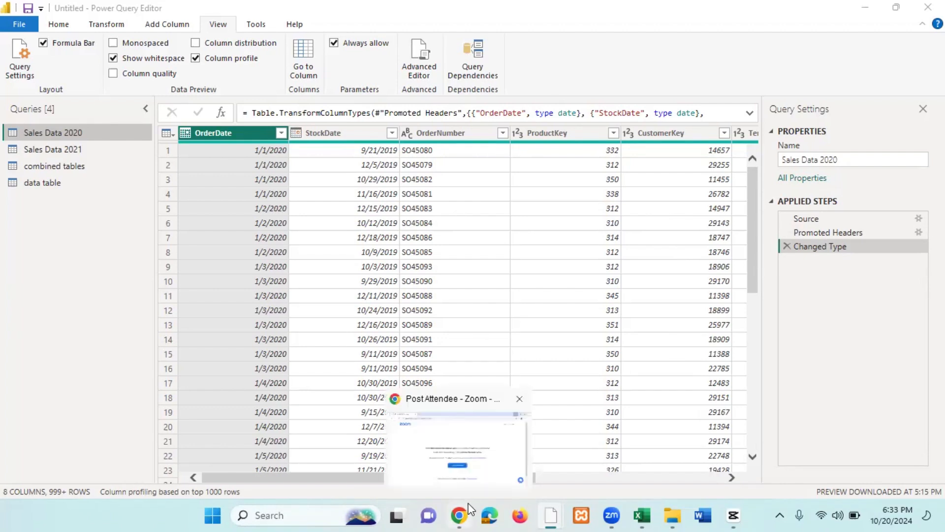